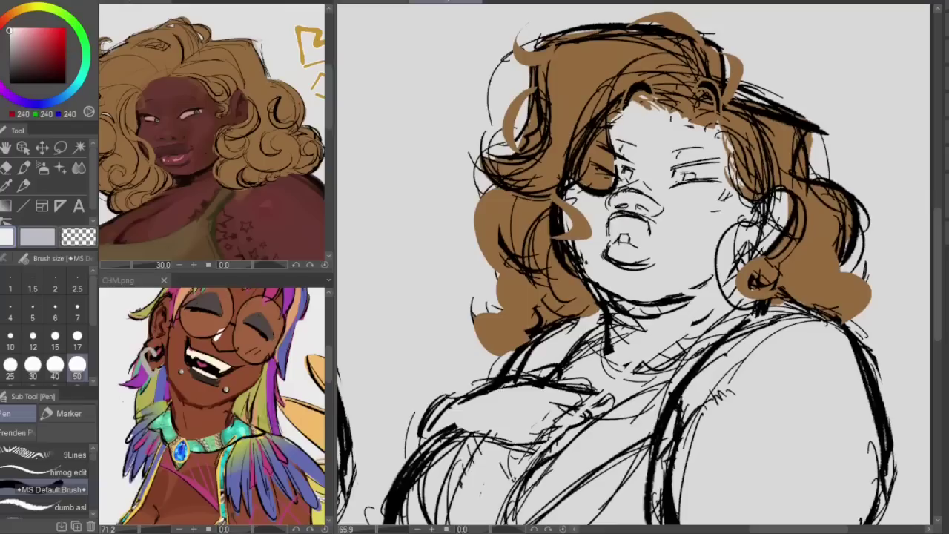
- Sample the reddish-brown skin color (RGB 105, 55, 50) from the reference and fill the lassoed face, neck and chest with it
{"action": "key", "text": "alt+Delete"}
{"action": "key", "text": "ctrl+z"}
{"action": "left_click", "coordinate": [277, 221], "text": "alt"}
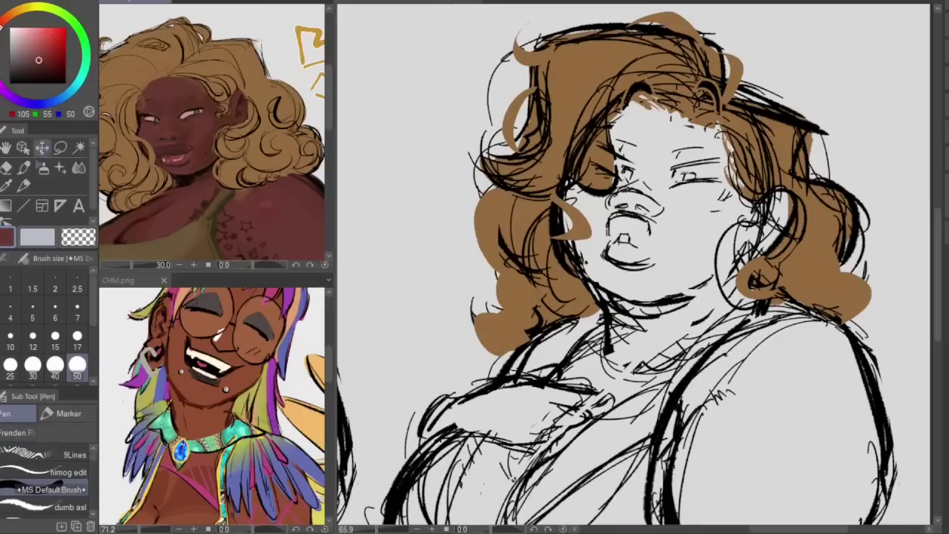
{"action": "key", "text": "m"}
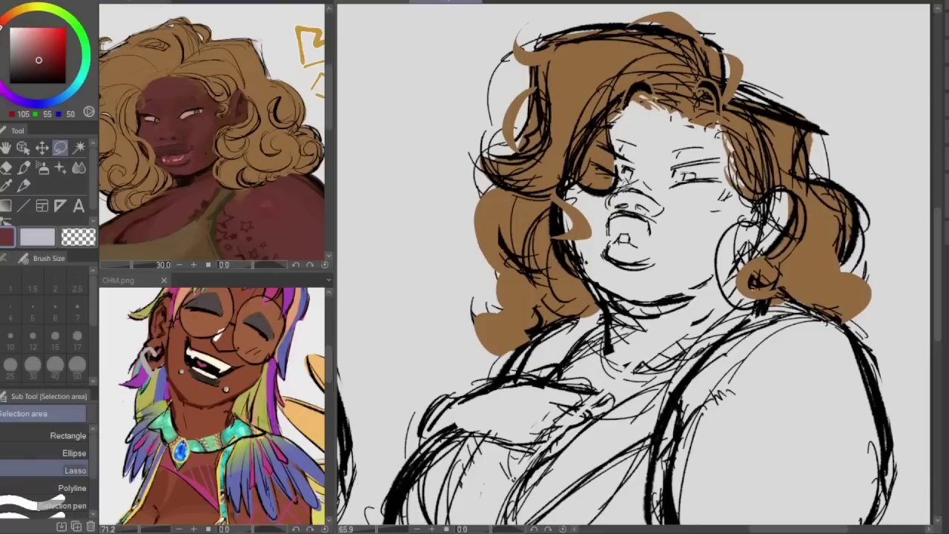
{"action": "mouse_move", "coordinate": [608, 118]}
{"action": "left_mouse_down"}
{"action": "mouse_move", "coordinate": [609, 262]}
{"action": "mouse_move", "coordinate": [421, 439]}
{"action": "mouse_move", "coordinate": [510, 512]}
{"action": "mouse_move", "coordinate": [774, 380]}
{"action": "mouse_move", "coordinate": [801, 245]}
{"action": "mouse_move", "coordinate": [785, 149]}
{"action": "left_mouse_up"}
{"action": "left_click", "coordinate": [684, 513]}
{"action": "mouse_move", "coordinate": [682, 100]}
{"action": "left_mouse_down"}
{"action": "mouse_move", "coordinate": [590, 139]}
{"action": "mouse_move", "coordinate": [577, 312]}
{"action": "mouse_move", "coordinate": [726, 252]}
{"action": "mouse_move", "coordinate": [761, 126]}
{"action": "left_mouse_up"}
{"action": "left_click", "coordinate": [705, 422]}
{"action": "key", "text": "Escape"}
{"action": "left_click", "coordinate": [726, 422]}
{"action": "key", "text": "ctrl+d"}
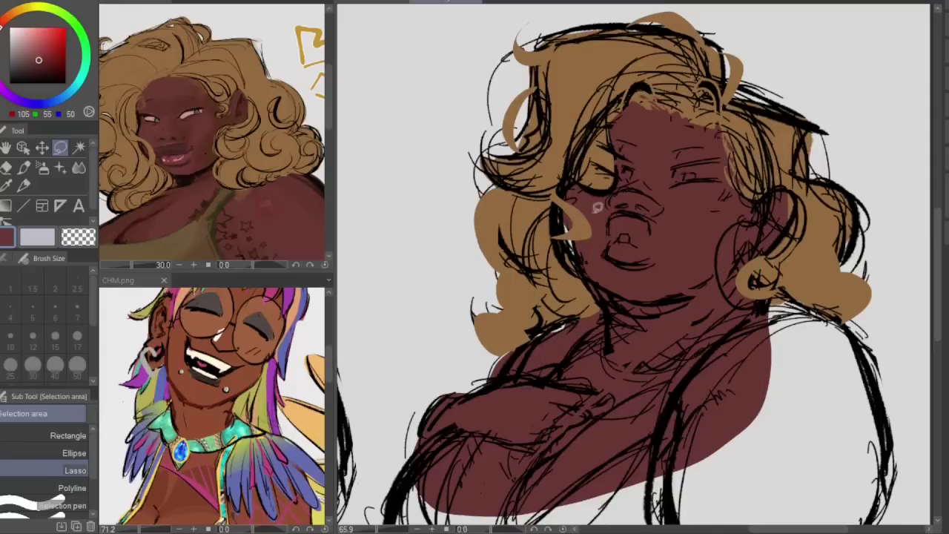
- Lasso and fill the remaining area around the cheek and mouth, plus the near shoulder and upper arm, with the skin color
{"action": "left_click_drag", "start_coordinate": [598, 208], "coordinate": [645, 288]}
{"action": "left_click", "coordinate": [653, 414]}
{"action": "key", "text": "ctrl+d"}
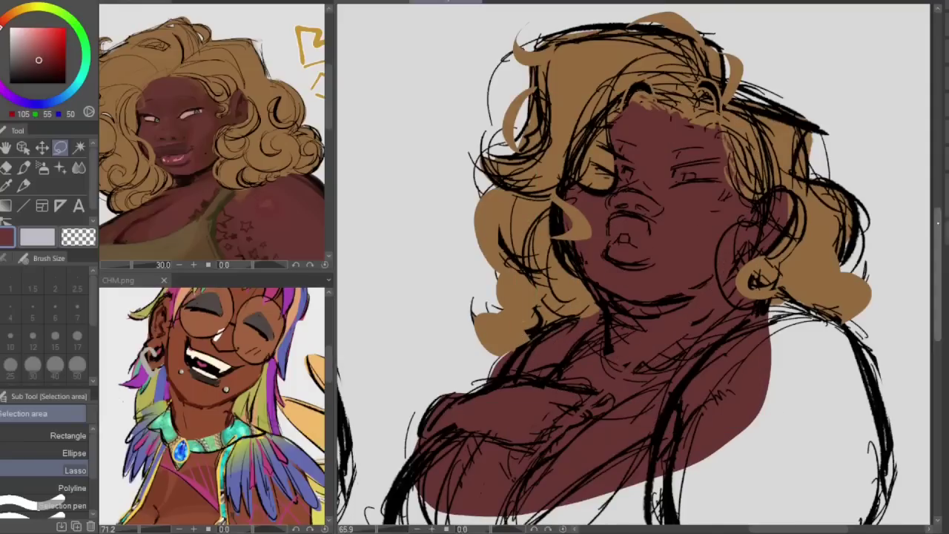
{"action": "scroll", "coordinate": [862, 206], "scroll_direction": "down", "scroll_amount": 2}
{"action": "mouse_move", "coordinate": [868, 313]}
{"action": "left_mouse_down"}
{"action": "mouse_move", "coordinate": [877, 445]}
{"action": "mouse_move", "coordinate": [720, 491]}
{"action": "mouse_move", "coordinate": [652, 460]}
{"action": "left_mouse_up"}
{"action": "left_click", "coordinate": [833, 513]}
{"action": "key", "text": "ctrl+d"}
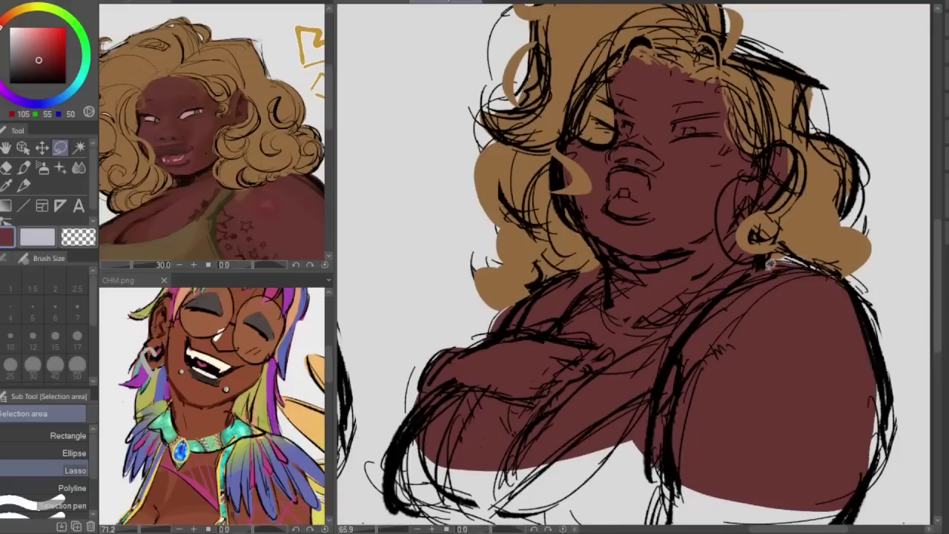
- Extend the skin color fill down over the lower part of the chest with a lasso selection
{"action": "left_click_drag", "start_coordinate": [938, 252], "coordinate": [938, 261]}
{"action": "mouse_move", "coordinate": [422, 389]}
{"action": "left_mouse_down"}
{"action": "mouse_move", "coordinate": [454, 460]}
{"action": "mouse_move", "coordinate": [502, 478]}
{"action": "mouse_move", "coordinate": [645, 390]}
{"action": "left_mouse_up"}
{"action": "key", "text": "alt+BackSpace"}
{"action": "key", "text": "ctrl+d"}
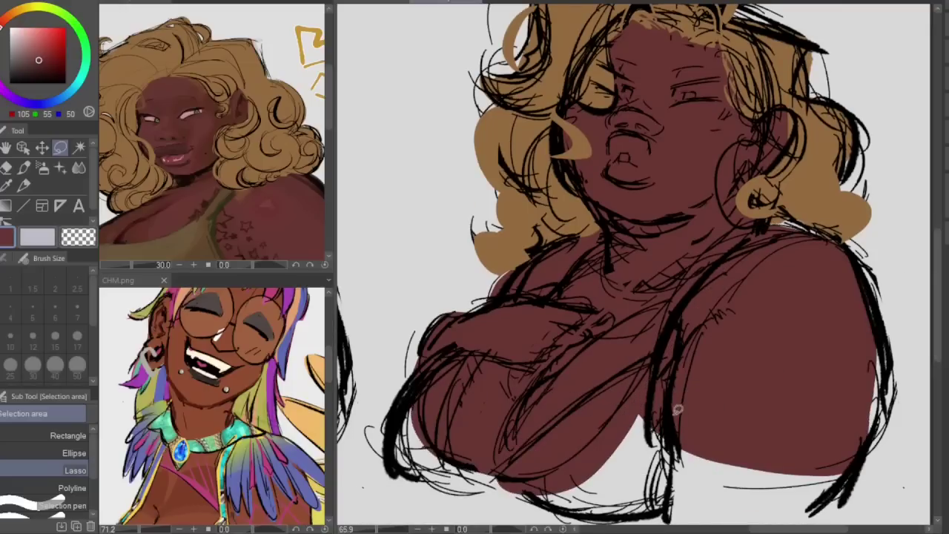
- Fill the lower end of the near arm and its outer edge up to the shoulder with the skin color
{"action": "scroll", "coordinate": [671, 445], "scroll_direction": "down", "scroll_amount": 1}
{"action": "left_click_drag", "start_coordinate": [873, 316], "coordinate": [620, 392]}
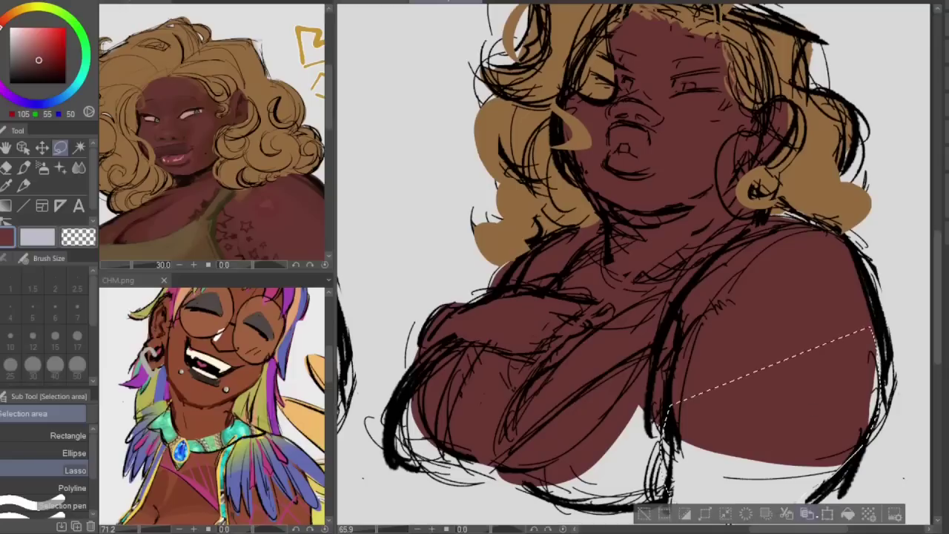
{"action": "key", "text": "alt+BackSpace"}
{"action": "key", "text": "ctrl+d"}
{"action": "mouse_move", "coordinate": [872, 320]}
{"action": "left_mouse_down"}
{"action": "mouse_move", "coordinate": [882, 386]}
{"action": "mouse_move", "coordinate": [853, 244]}
{"action": "mouse_move", "coordinate": [764, 214]}
{"action": "left_mouse_up"}
{"action": "key", "text": "alt+BackSpace"}
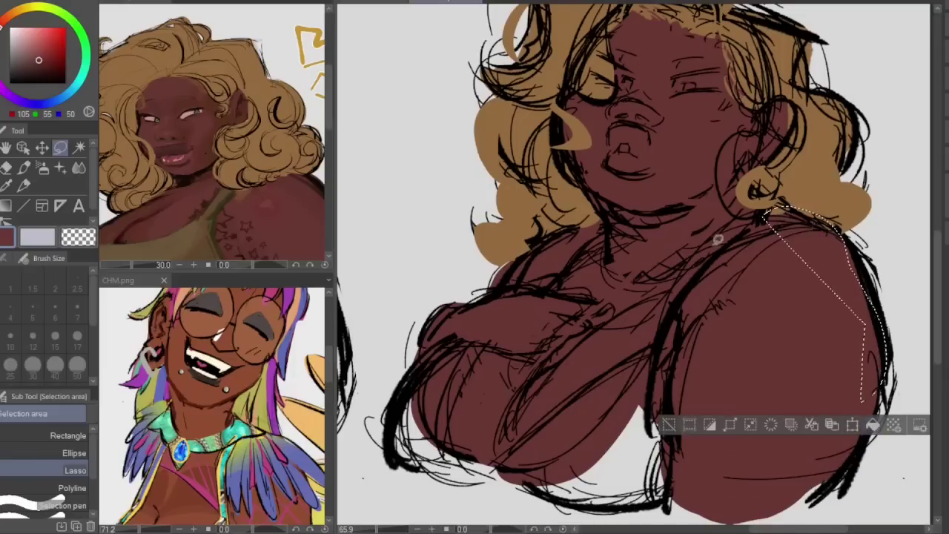
{"action": "key", "text": "ctrl+d"}
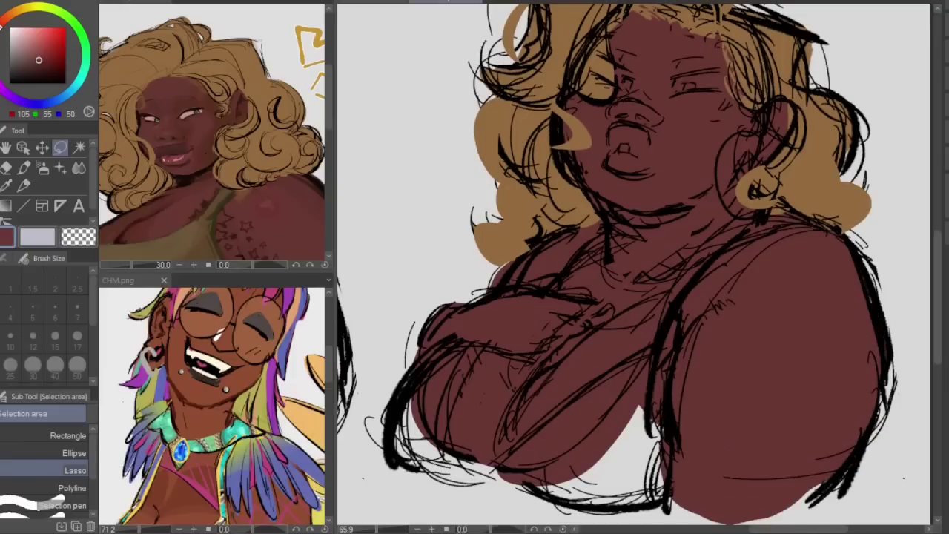
- Sample a cream white (RGB 255, 246, 218) from the CHM.png reference and fill the whites of both eyes with it
{"action": "left_click_drag", "start_coordinate": [937, 284], "coordinate": [938, 262]}
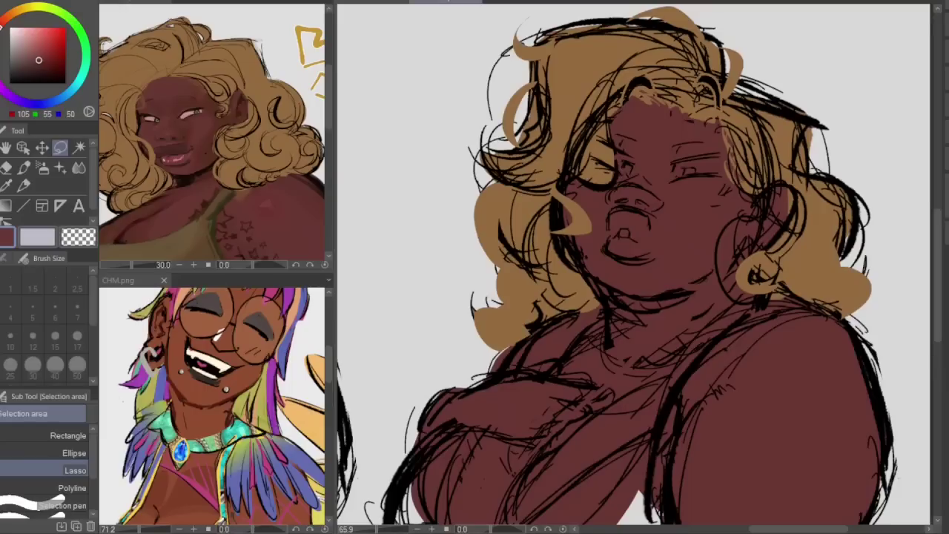
{"action": "left_click", "coordinate": [225, 359], "text": "alt"}
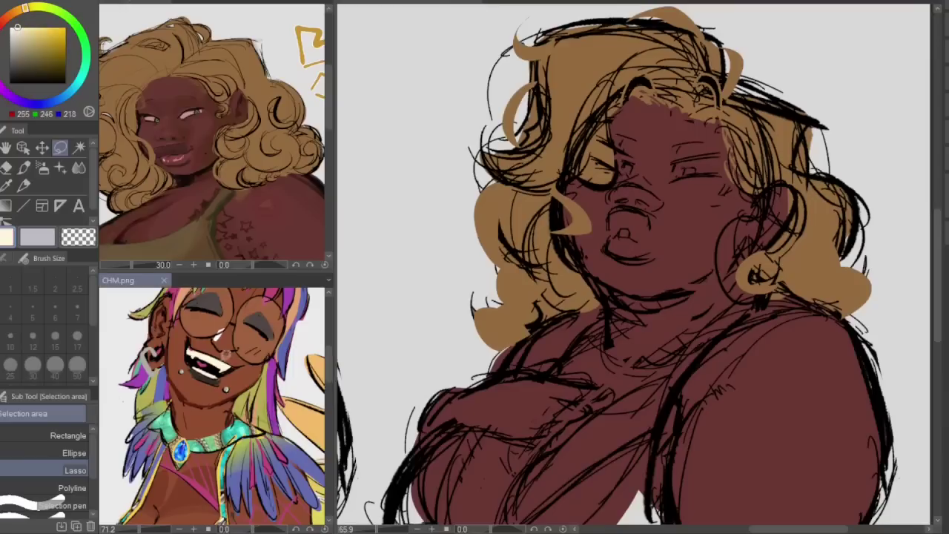
{"action": "left_click", "coordinate": [562, 221]}
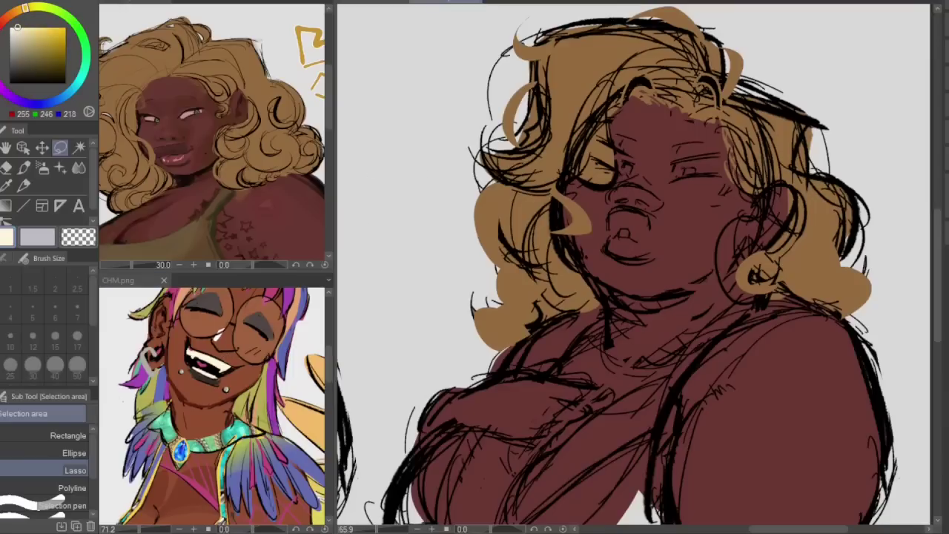
{"action": "mouse_move", "coordinate": [699, 154]}
{"action": "left_mouse_down"}
{"action": "mouse_move", "coordinate": [675, 169]}
{"action": "mouse_move", "coordinate": [708, 175]}
{"action": "mouse_move", "coordinate": [712, 150]}
{"action": "left_mouse_up"}
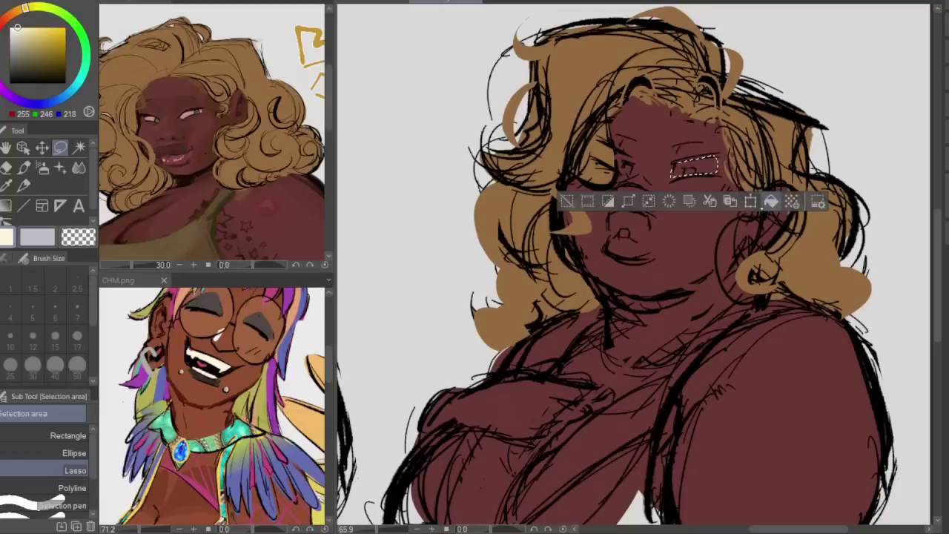
{"action": "left_click", "coordinate": [772, 201]}
{"action": "key", "text": "ctrl+d"}
{"action": "mouse_move", "coordinate": [616, 144]}
{"action": "left_mouse_down"}
{"action": "mouse_move", "coordinate": [637, 155]}
{"action": "mouse_move", "coordinate": [631, 168]}
{"action": "mouse_move", "coordinate": [617, 149]}
{"action": "left_mouse_up"}
{"action": "left_click", "coordinate": [699, 198]}
{"action": "key", "text": "ctrl+d"}
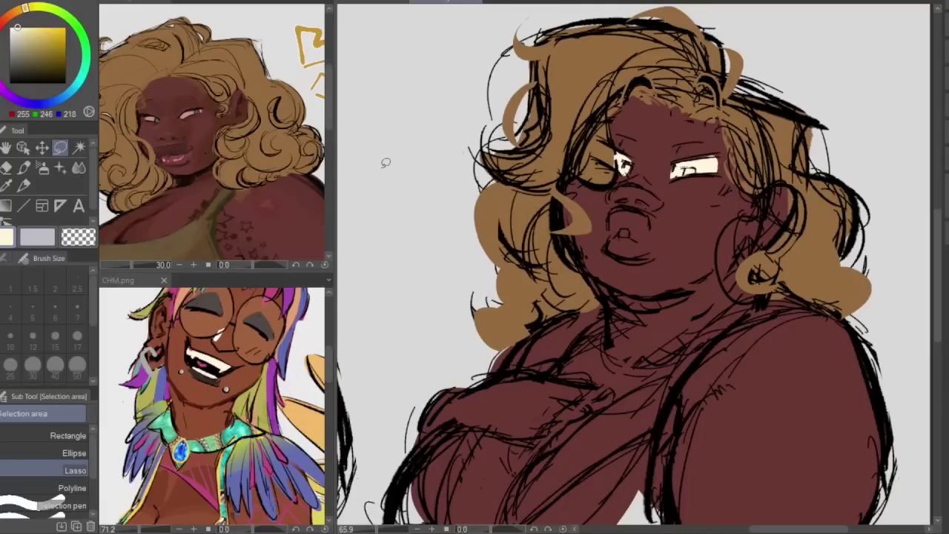
- Sample the dark brown (RGB 71, 37, 34) from the portrait reference and fill the inside of the open mouth
{"action": "left_click", "coordinate": [184, 141]}
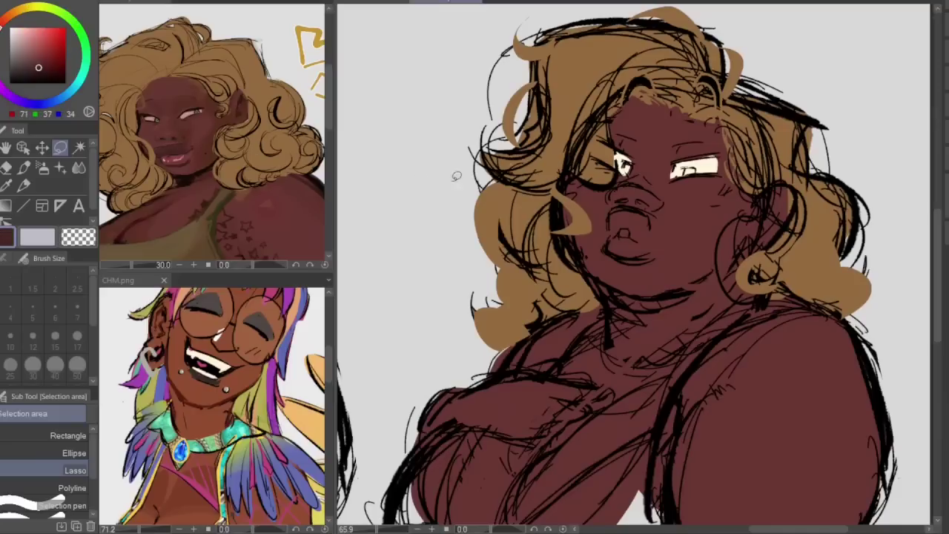
{"action": "mouse_move", "coordinate": [614, 225]}
{"action": "left_mouse_down"}
{"action": "mouse_move", "coordinate": [637, 236]}
{"action": "mouse_move", "coordinate": [655, 237]}
{"action": "mouse_move", "coordinate": [647, 204]}
{"action": "mouse_move", "coordinate": [628, 225]}
{"action": "left_mouse_up"}
{"action": "left_click", "coordinate": [708, 267]}
{"action": "key", "text": "ctrl+d"}
{"action": "left_click", "coordinate": [691, 253]}
{"action": "key", "text": "ctrl+d"}
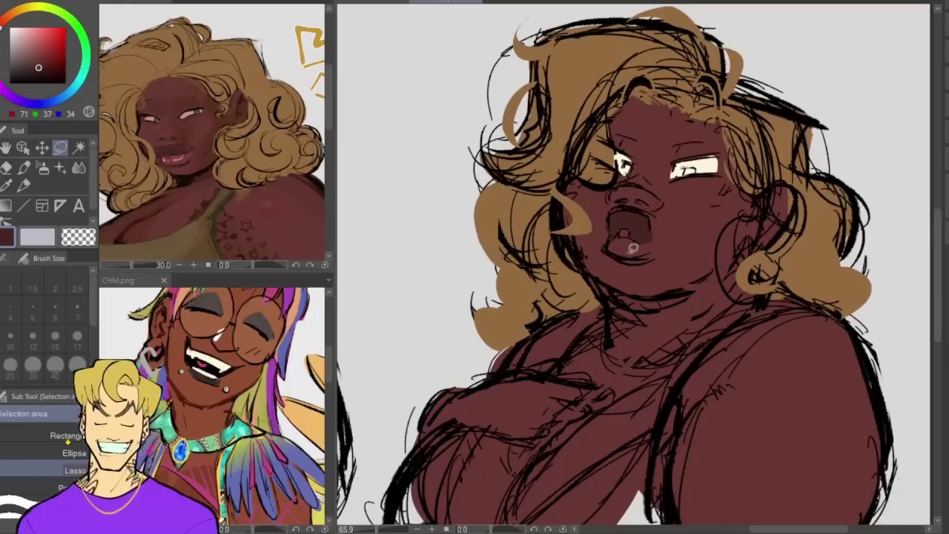
- Sample the pink lip color (RGB 161, 93, 91) from the portrait reference and fill the lower part of the mouth
{"action": "scroll", "coordinate": [144, 224], "scroll_direction": "up", "scroll_amount": 3}
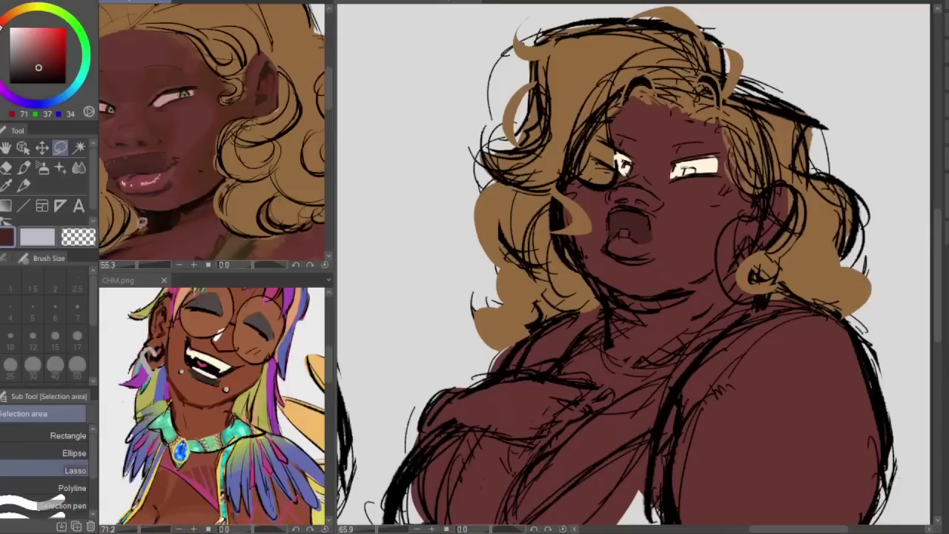
{"action": "left_click", "coordinate": [148, 177]}
{"action": "mouse_move", "coordinate": [627, 228]}
{"action": "left_mouse_down"}
{"action": "mouse_move", "coordinate": [615, 239]}
{"action": "mouse_move", "coordinate": [644, 257]}
{"action": "mouse_move", "coordinate": [654, 234]}
{"action": "mouse_move", "coordinate": [627, 230]}
{"action": "left_mouse_up"}
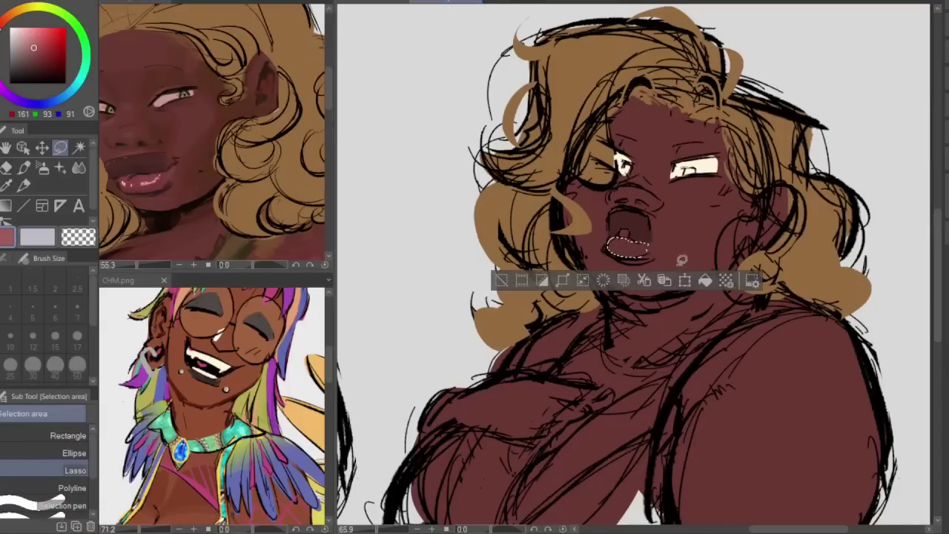
{"action": "left_click", "coordinate": [705, 280]}
{"action": "key", "text": "ctrl+d"}
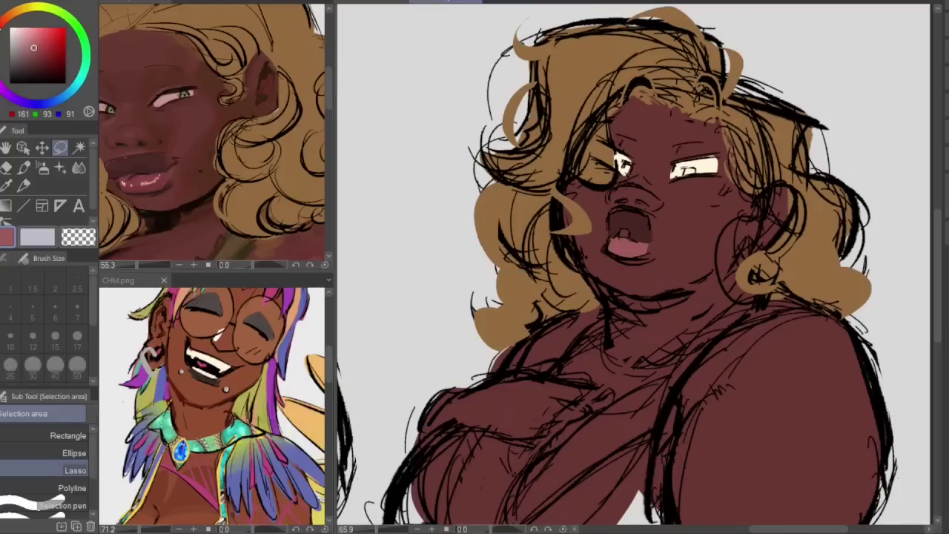
- Sample the reference's eye color, shift it to a dark olive gray (RGB 81, 75, 57) and fill both irises
{"action": "left_click", "coordinate": [185, 94]}
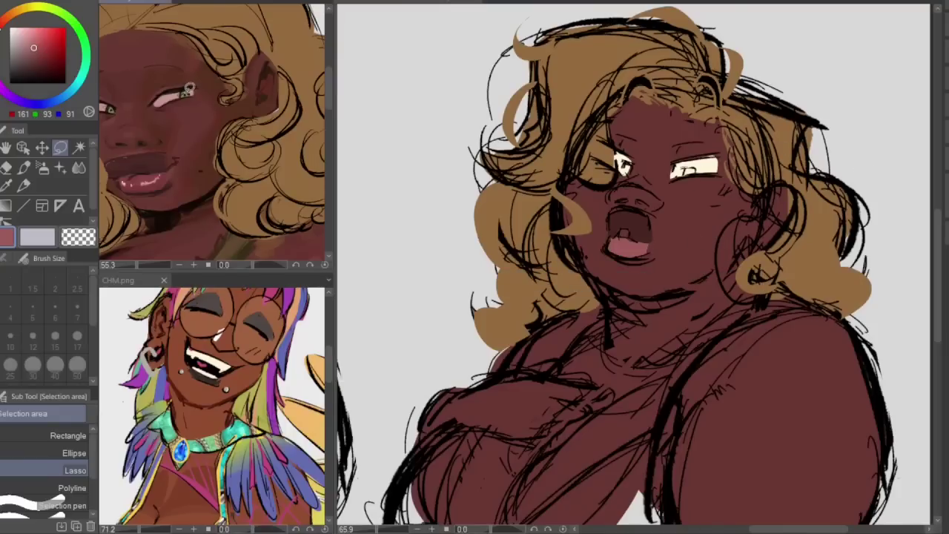
{"action": "left_click_drag", "start_coordinate": [184, 93], "coordinate": [188, 95]}
{"action": "left_click", "coordinate": [186, 93], "text": "alt"}
{"action": "left_click", "coordinate": [230, 238], "text": "alt"}
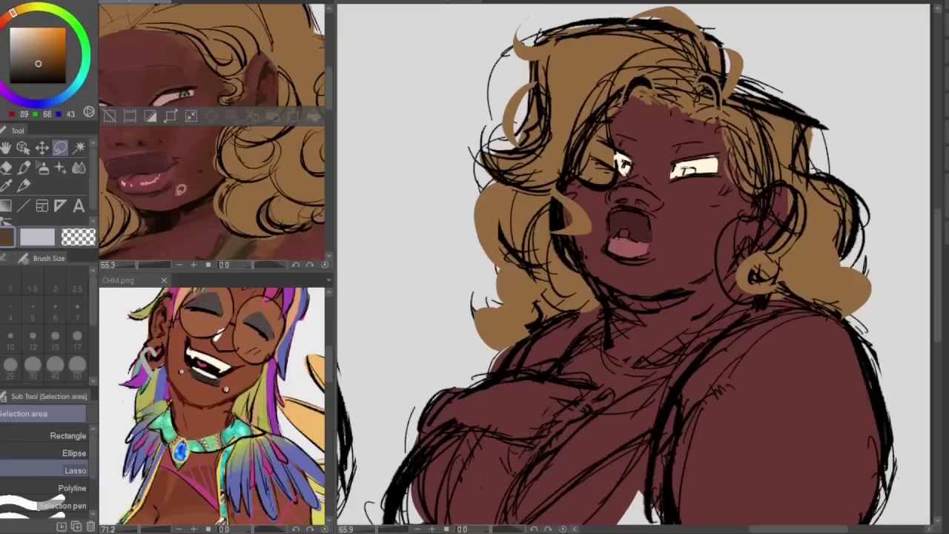
{"action": "left_click", "coordinate": [39, 7]}
{"action": "left_click_drag", "start_coordinate": [38, 64], "coordinate": [26, 66]}
{"action": "left_click", "coordinate": [25, 8]}
{"action": "left_click", "coordinate": [427, 78]}
{"action": "left_click_drag", "start_coordinate": [621, 157], "coordinate": [628, 168]}
{"action": "left_click", "coordinate": [704, 200]}
{"action": "left_click_drag", "start_coordinate": [692, 167], "coordinate": [694, 167]}
{"action": "left_click", "coordinate": [765, 199]}
{"action": "left_click", "coordinate": [707, 143]}
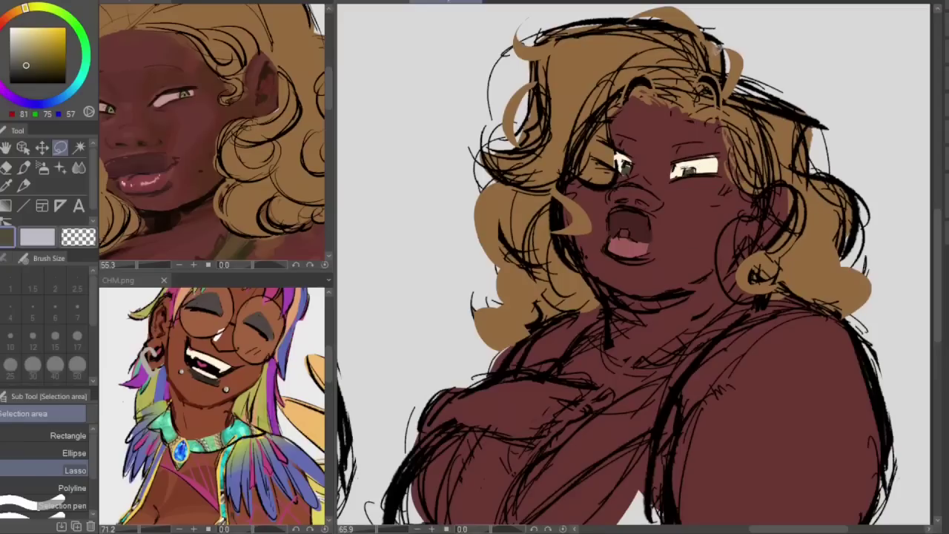
- Sample the cream from the eye white and fill the small tooth inside the mouth with it
{"action": "left_click", "coordinate": [698, 168], "text": "alt"}
{"action": "left_click_drag", "start_coordinate": [621, 230], "coordinate": [622, 231]}
{"action": "left_click", "coordinate": [681, 260]}
{"action": "left_click", "coordinate": [697, 221]}
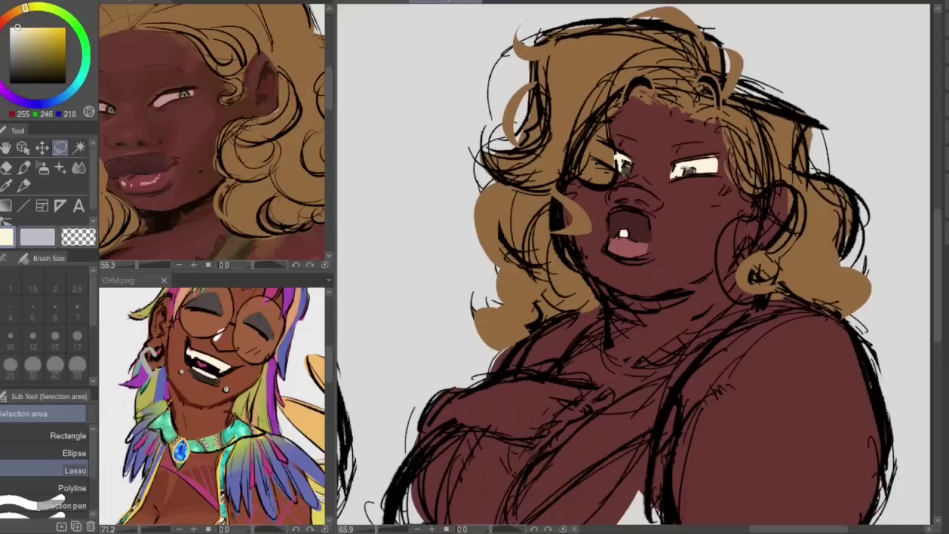
- Mix a red (RGB 187, 58, 34) and fill the bikini top's cup and strap beside the near arm
{"action": "left_click_drag", "start_coordinate": [937, 231], "coordinate": [938, 246]}
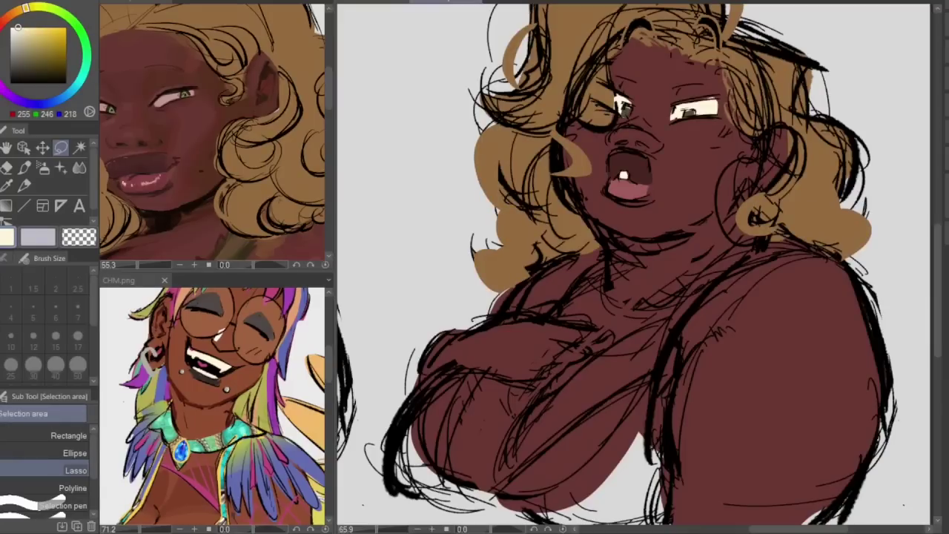
{"action": "scroll", "coordinate": [872, 297], "scroll_direction": "down", "scroll_amount": 1}
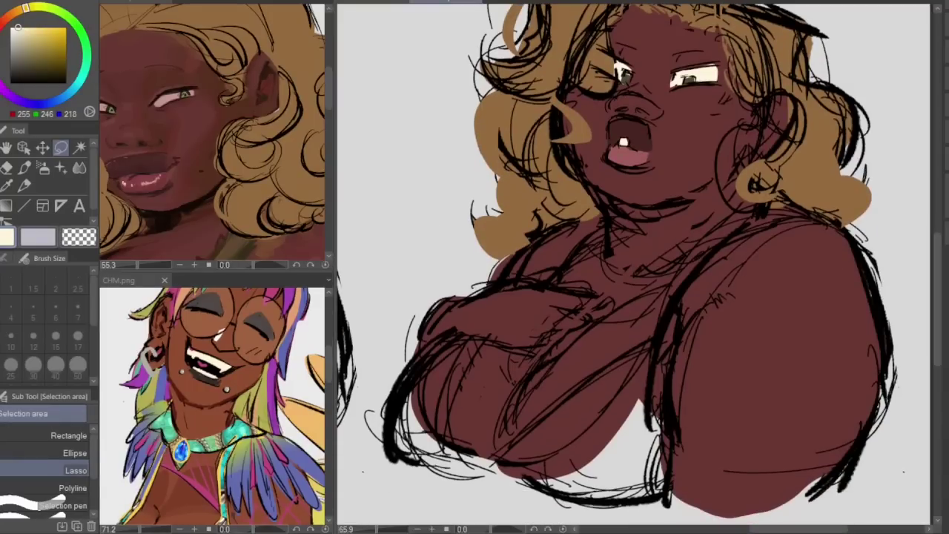
{"action": "left_click", "coordinate": [3, 23]}
{"action": "left_click_drag", "start_coordinate": [40, 47], "coordinate": [55, 42]}
{"action": "left_click", "coordinate": [2, 26]}
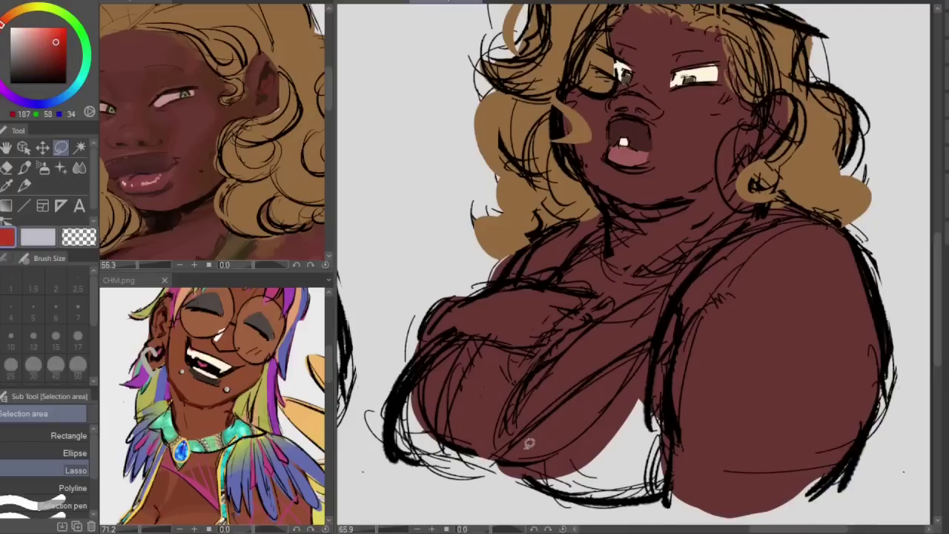
{"action": "mouse_move", "coordinate": [539, 457]}
{"action": "left_mouse_down"}
{"action": "mouse_move", "coordinate": [632, 374]}
{"action": "mouse_move", "coordinate": [702, 256]}
{"action": "mouse_move", "coordinate": [759, 209]}
{"action": "mouse_move", "coordinate": [667, 347]}
{"action": "mouse_move", "coordinate": [674, 441]}
{"action": "mouse_move", "coordinate": [661, 480]}
{"action": "mouse_move", "coordinate": [628, 498]}
{"action": "mouse_move", "coordinate": [502, 455]}
{"action": "left_mouse_up"}
{"action": "left_click", "coordinate": [715, 513]}
{"action": "key", "text": "ctrl+d"}
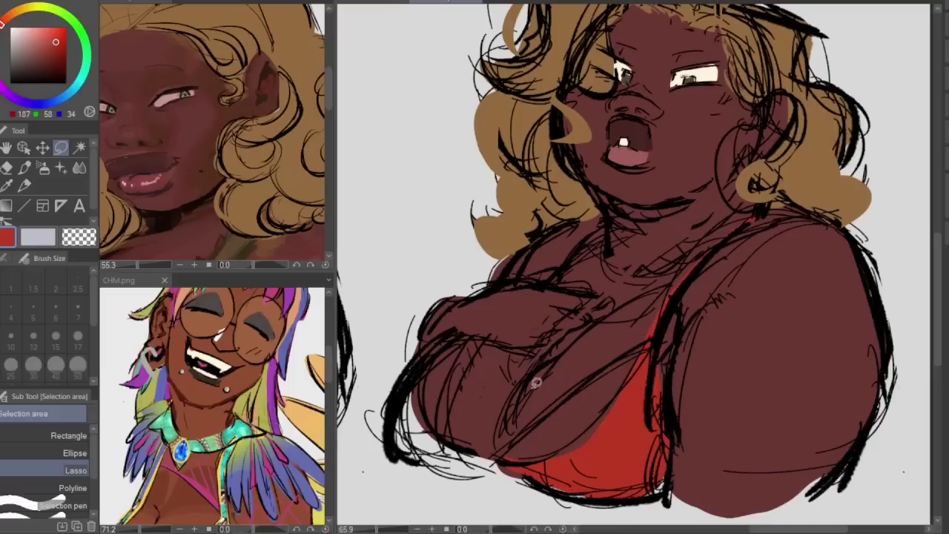
- Lasso the bikini top's far cup and fill it with the same red
{"action": "mouse_move", "coordinate": [466, 348]}
{"action": "left_mouse_down"}
{"action": "mouse_move", "coordinate": [494, 469]}
{"action": "mouse_move", "coordinate": [408, 460]}
{"action": "mouse_move", "coordinate": [463, 337]}
{"action": "left_mouse_up"}
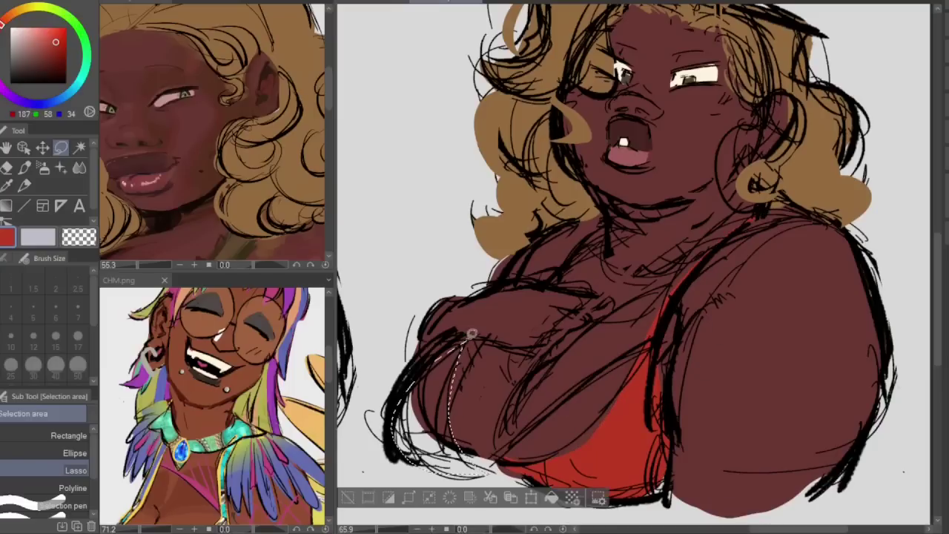
{"action": "left_click", "coordinate": [551, 497]}
{"action": "key", "text": "ctrl+d"}
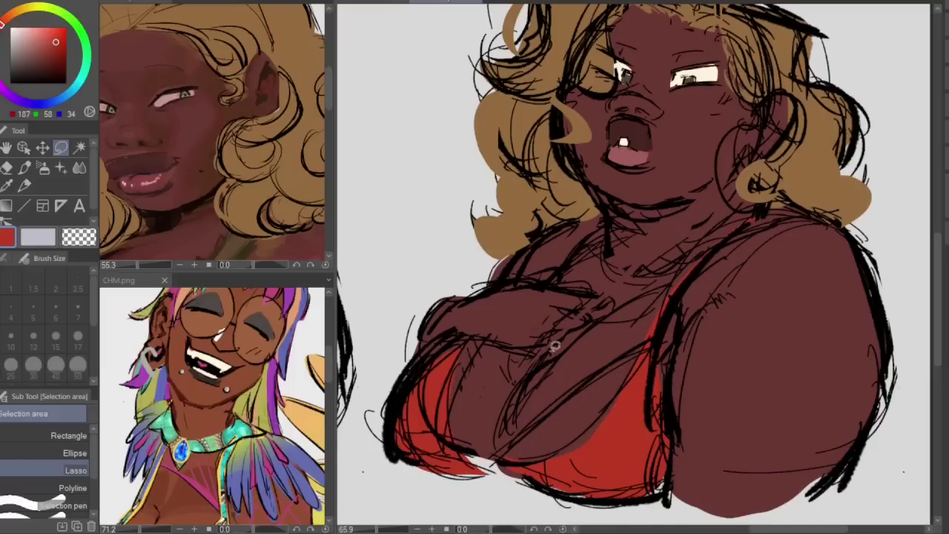
- Sample the skin color from the chest and fill the unpainted gap between the two red cups
{"action": "left_click", "coordinate": [587, 322], "text": "alt"}
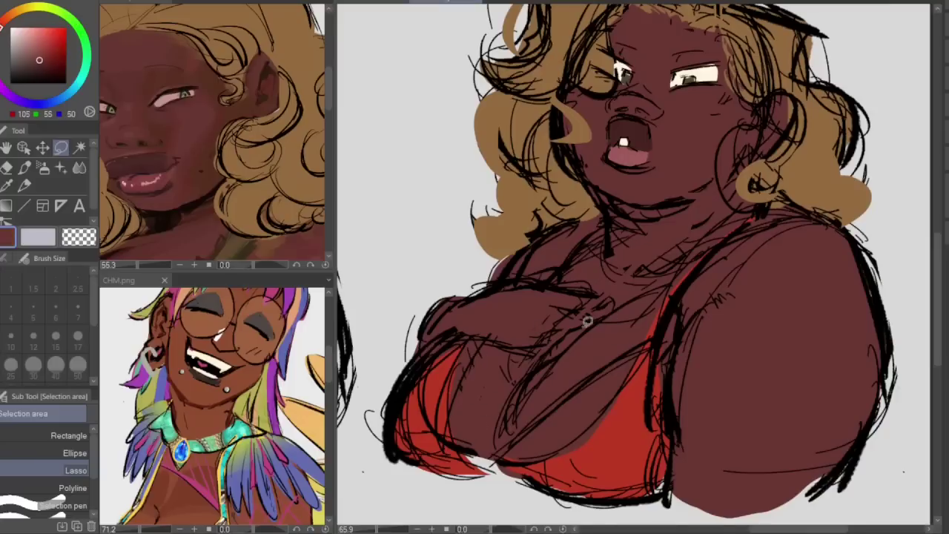
{"action": "mouse_move", "coordinate": [454, 430]}
{"action": "left_mouse_down"}
{"action": "mouse_move", "coordinate": [539, 432]}
{"action": "mouse_move", "coordinate": [542, 443]}
{"action": "left_mouse_up"}
{"action": "key", "text": "ctrl+d"}
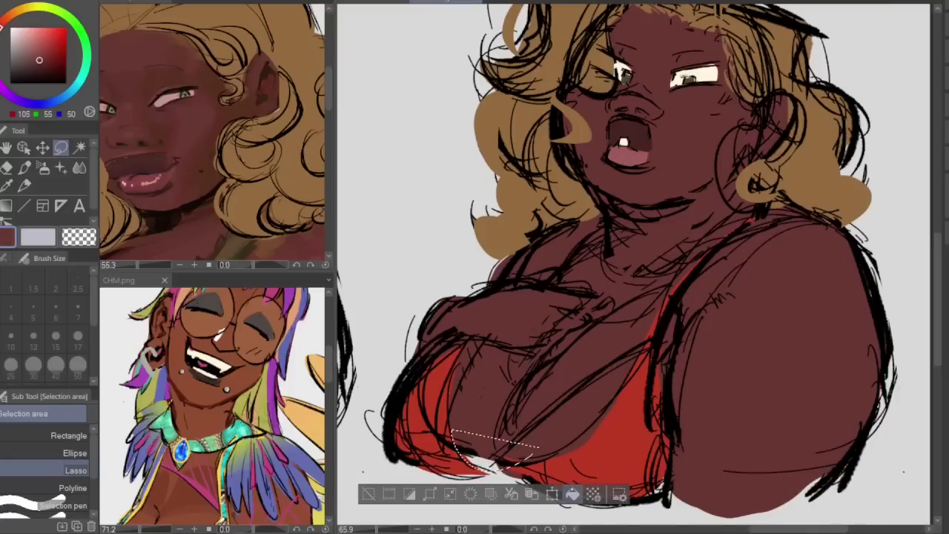
{"action": "left_click", "coordinate": [573, 494]}
{"action": "key", "text": "ctrl+d"}
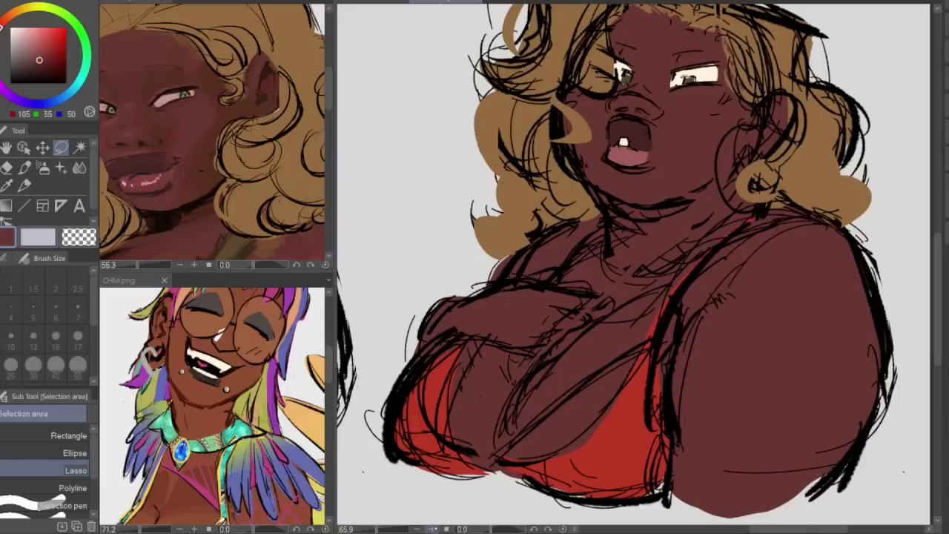
{"action": "left_click", "coordinate": [431, 529]}
{"action": "scroll", "coordinate": [936, 263], "scroll_direction": "up", "scroll_amount": 3}
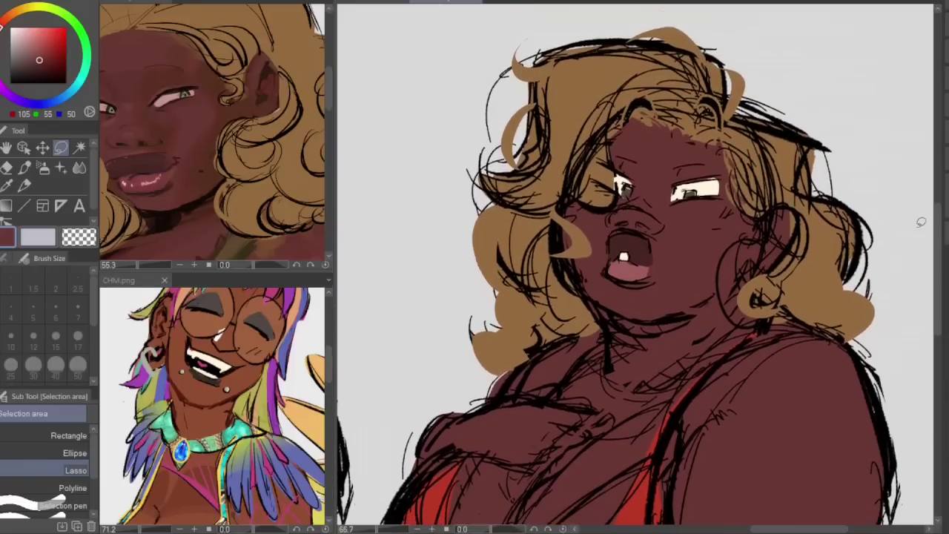
{"action": "scroll", "coordinate": [156, 237], "scroll_direction": "down", "scroll_amount": 2}
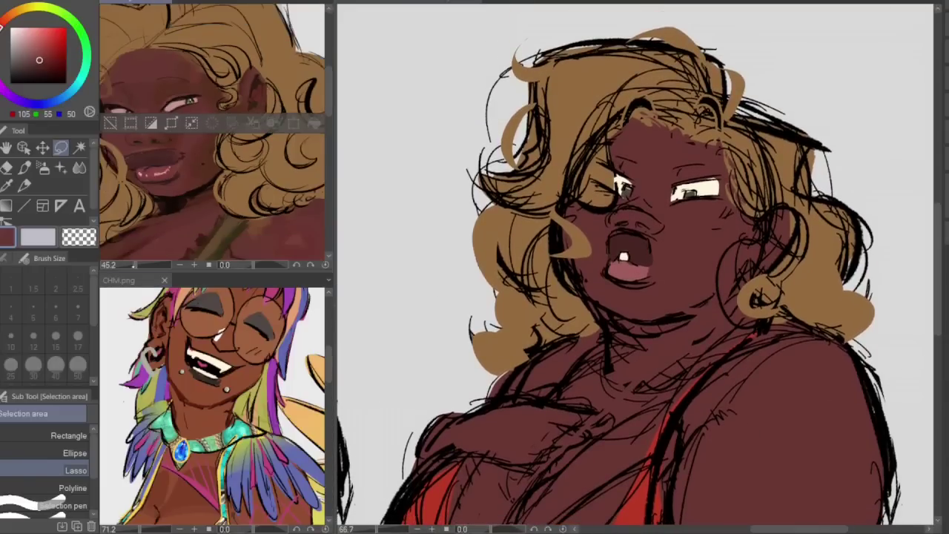
{"action": "scroll", "coordinate": [213, 134], "scroll_direction": "down", "scroll_amount": 2}
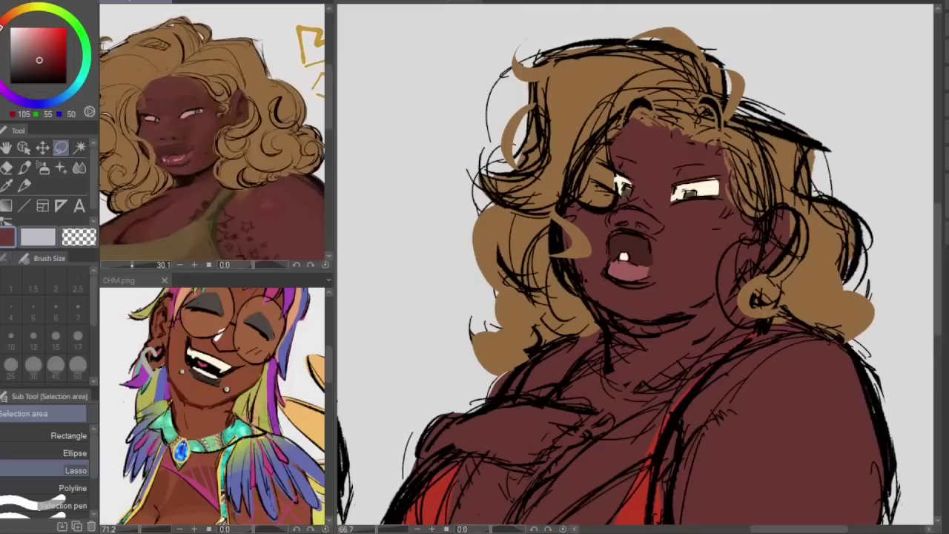
- Sample the tan hair color (RGB 148, 107, 62) and set up the "dumb asl" pen at brush size 25
{"action": "left_click", "coordinate": [444, 285]}
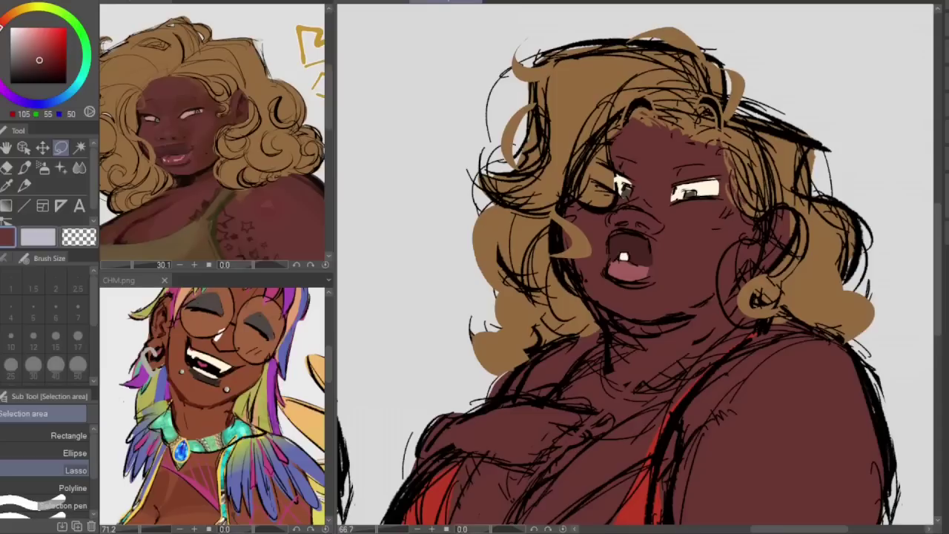
{"action": "left_click", "coordinate": [575, 102], "text": "alt"}
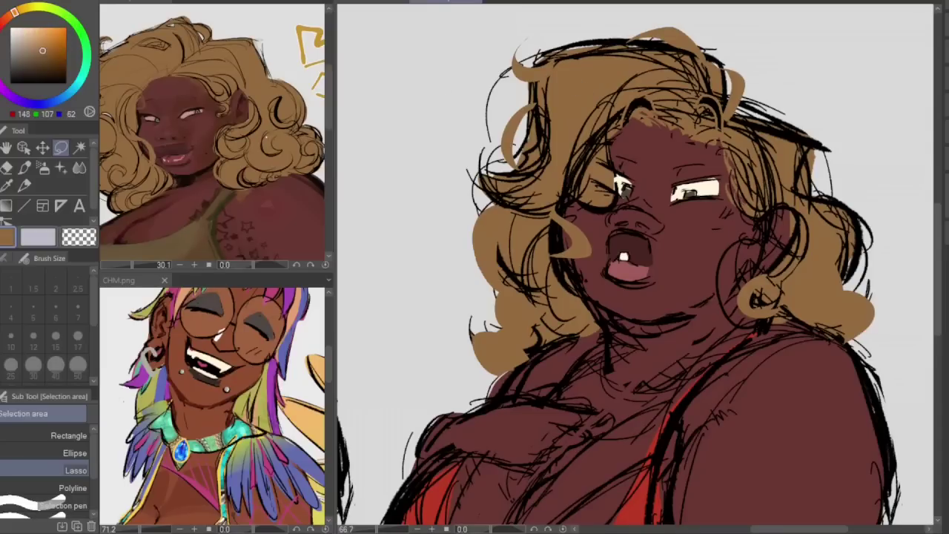
{"action": "key", "text": "p"}
{"action": "scroll", "coordinate": [44, 327], "scroll_direction": "down", "scroll_amount": 2}
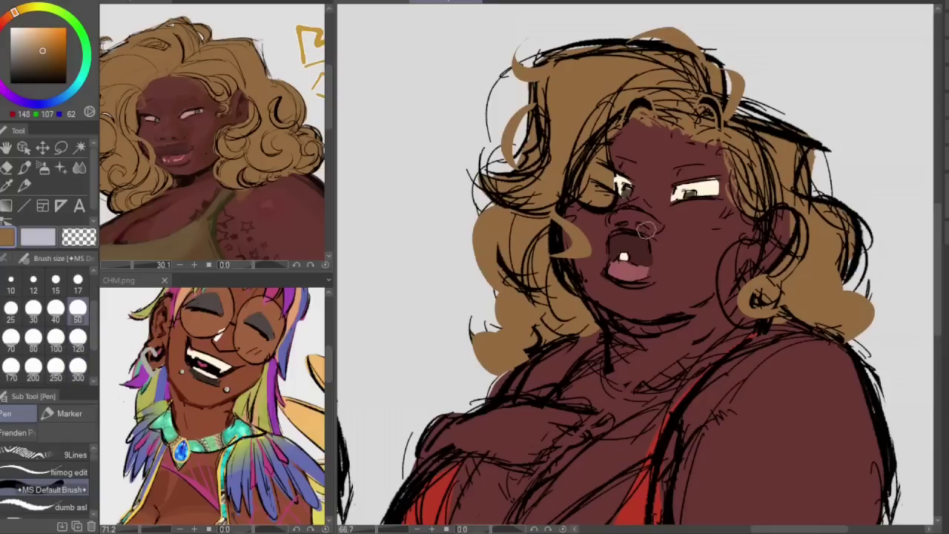
{"action": "left_click", "coordinate": [46, 506]}
{"action": "key", "text": "h"}
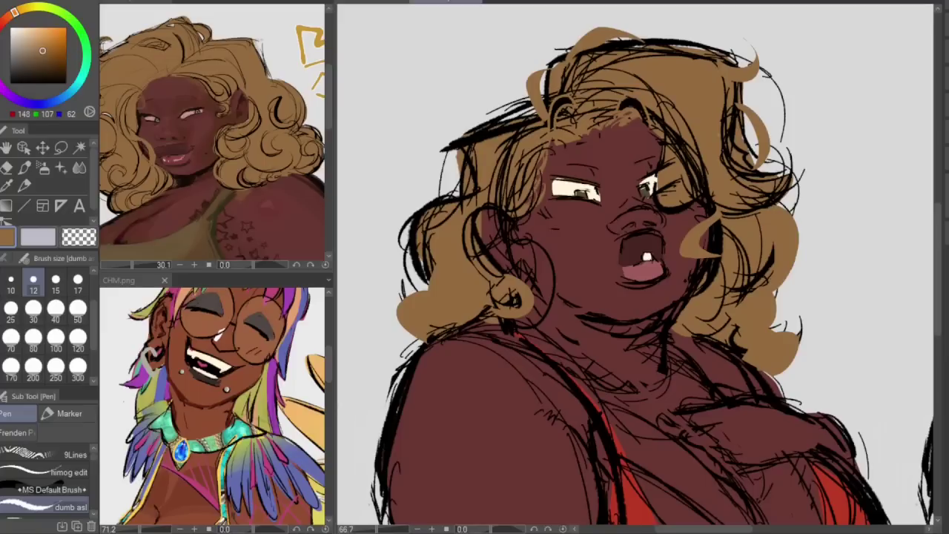
{"action": "left_click", "coordinate": [11, 310]}
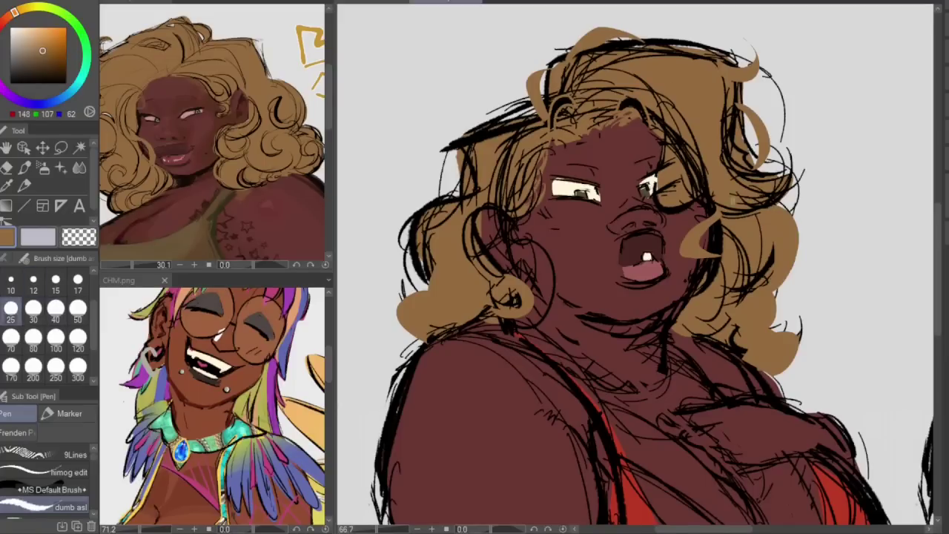
- Lasso the hair above the forehead and fill it with the tan to cover the sketch lines there
{"action": "key", "text": "h"}
{"action": "key", "text": "m"}
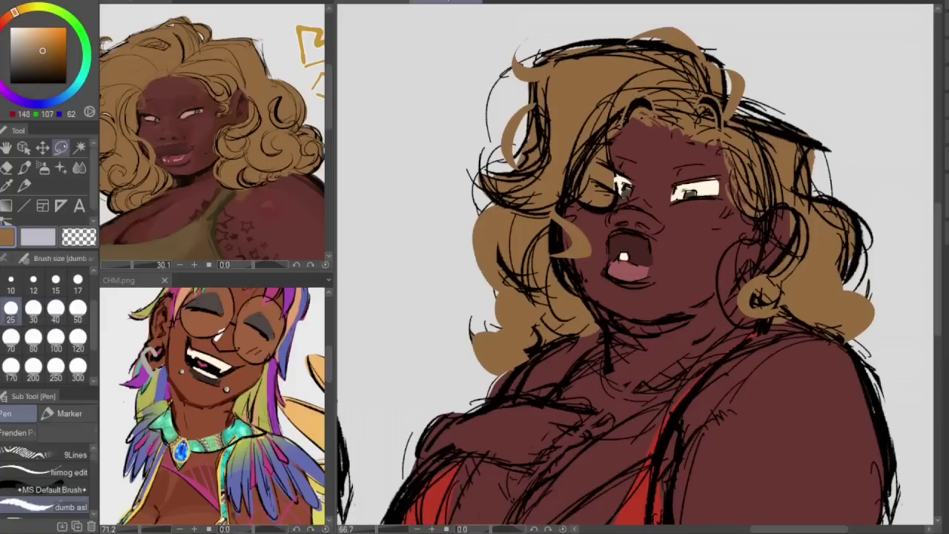
{"action": "mouse_move", "coordinate": [614, 75]}
{"action": "left_mouse_down"}
{"action": "mouse_move", "coordinate": [608, 106]}
{"action": "mouse_move", "coordinate": [634, 95]}
{"action": "mouse_move", "coordinate": [700, 116]}
{"action": "left_mouse_up"}
{"action": "left_click", "coordinate": [712, 144]}
{"action": "key", "text": "ctrl+d"}
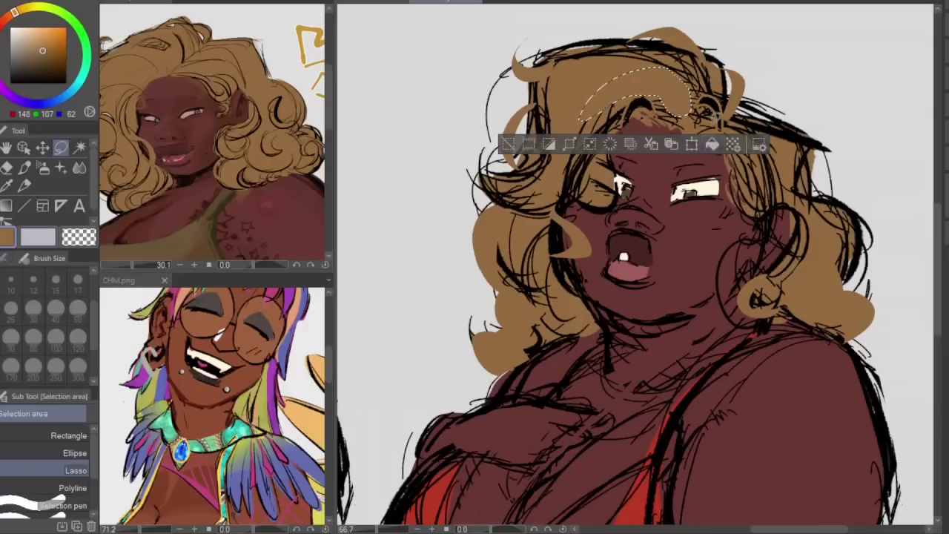
- Cover the sketch lines on the outward-flipped side lock with tan and outline its underside in dark brown (RGB 110, 62, 37)
{"action": "key", "text": "p"}
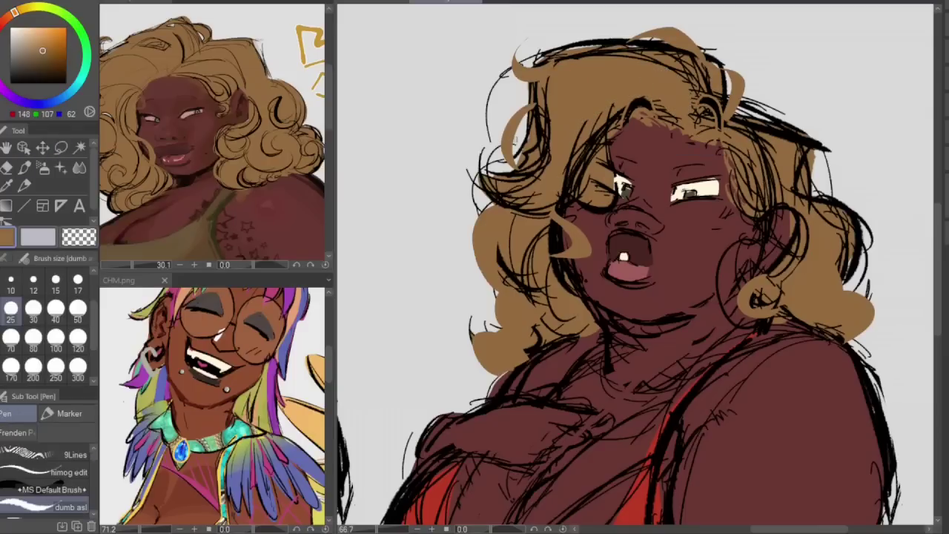
{"action": "mouse_move", "coordinate": [544, 103]}
{"action": "left_mouse_down"}
{"action": "mouse_move", "coordinate": [537, 177]}
{"action": "mouse_move", "coordinate": [487, 162]}
{"action": "mouse_move", "coordinate": [493, 201]}
{"action": "left_mouse_up"}
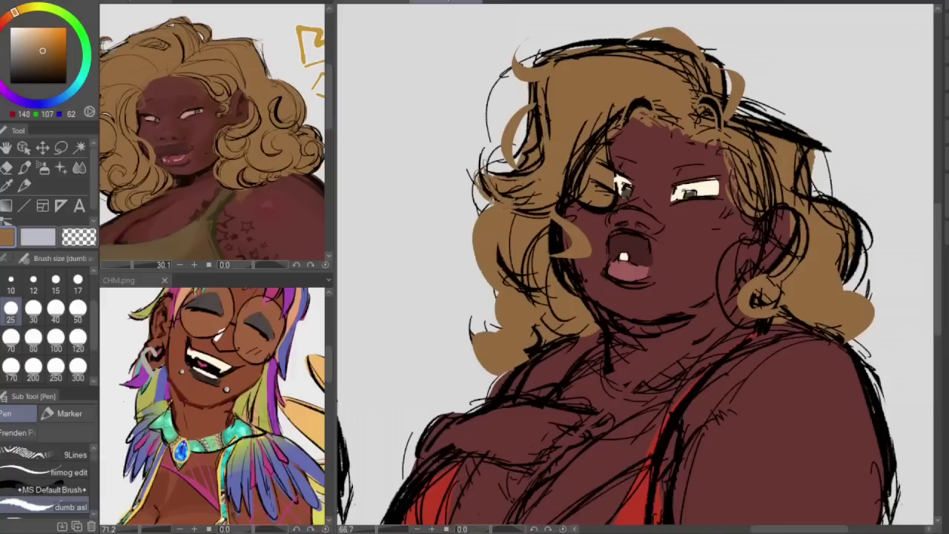
{"action": "left_click", "coordinate": [6, 18]}
{"action": "left_click_drag", "start_coordinate": [42, 49], "coordinate": [47, 58]}
{"action": "mouse_move", "coordinate": [479, 171]}
{"action": "left_mouse_down"}
{"action": "mouse_move", "coordinate": [496, 208]}
{"action": "mouse_move", "coordinate": [561, 217]}
{"action": "left_mouse_up"}
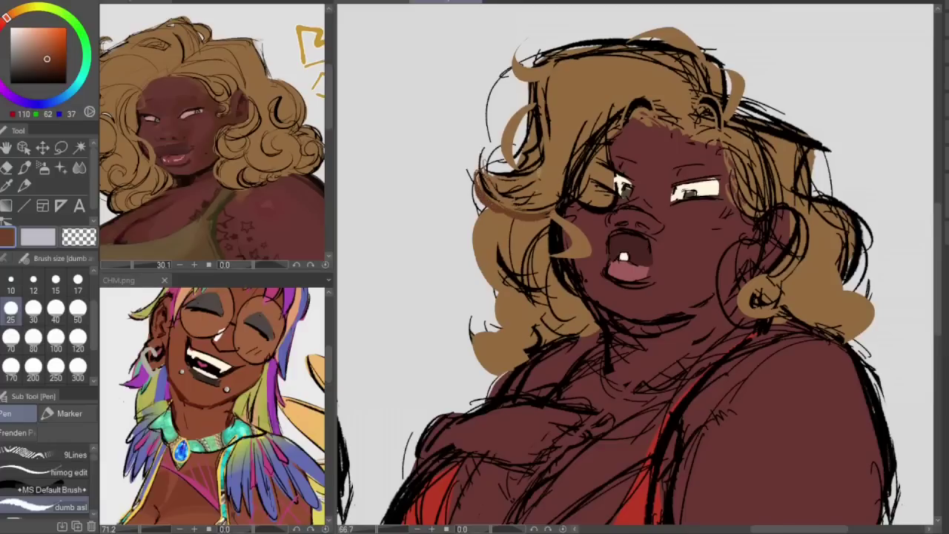
{"action": "left_click", "coordinate": [585, 98], "text": "alt"}
{"action": "mouse_move", "coordinate": [496, 183]}
{"action": "left_mouse_down"}
{"action": "mouse_move", "coordinate": [551, 201]}
{"action": "mouse_move", "coordinate": [525, 207]}
{"action": "mouse_move", "coordinate": [525, 194]}
{"action": "mouse_move", "coordinate": [561, 191]}
{"action": "left_mouse_up"}
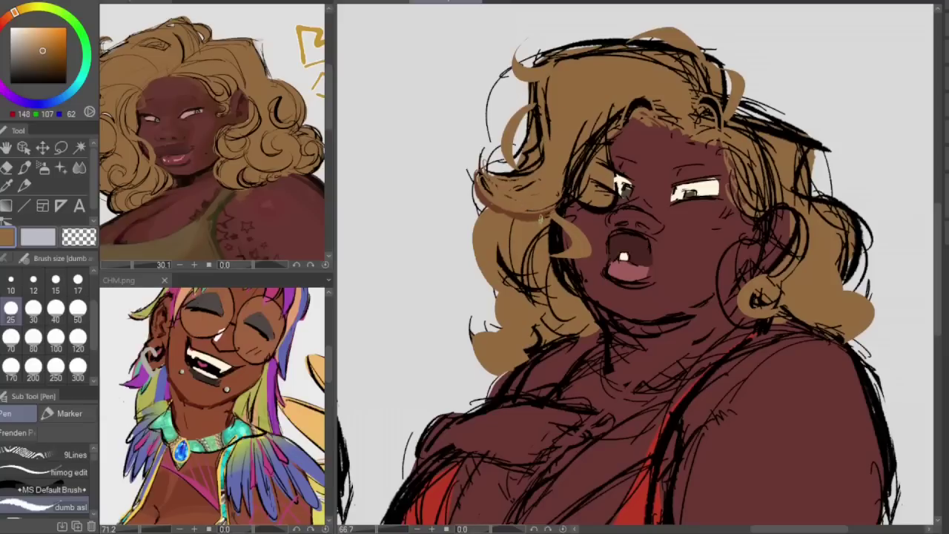
- Line the thin looping strand and the small pointed curl above it with dark brown, then cover the sketch lines beside them with tan
{"action": "left_click", "coordinate": [532, 215], "text": "alt"}
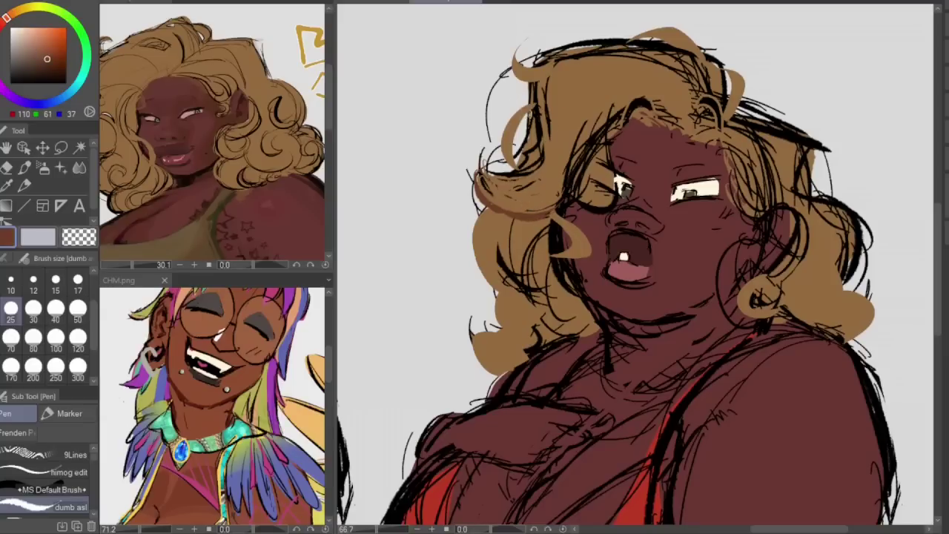
{"action": "left_click_drag", "start_coordinate": [523, 107], "coordinate": [506, 171]}
{"action": "left_click_drag", "start_coordinate": [505, 136], "coordinate": [515, 168]}
{"action": "mouse_move", "coordinate": [525, 117]}
{"action": "left_mouse_down"}
{"action": "mouse_move", "coordinate": [516, 160]}
{"action": "mouse_move", "coordinate": [526, 158]}
{"action": "mouse_move", "coordinate": [517, 166]}
{"action": "left_mouse_up"}
{"action": "mouse_move", "coordinate": [531, 111]}
{"action": "left_mouse_down"}
{"action": "mouse_move", "coordinate": [523, 165]}
{"action": "mouse_move", "coordinate": [513, 174]}
{"action": "left_mouse_up"}
{"action": "left_click_drag", "start_coordinate": [514, 59], "coordinate": [537, 88]}
{"action": "mouse_move", "coordinate": [516, 49]}
{"action": "left_mouse_down"}
{"action": "mouse_move", "coordinate": [534, 71]}
{"action": "mouse_move", "coordinate": [548, 64]}
{"action": "mouse_move", "coordinate": [515, 62]}
{"action": "mouse_move", "coordinate": [538, 81]}
{"action": "left_mouse_up"}
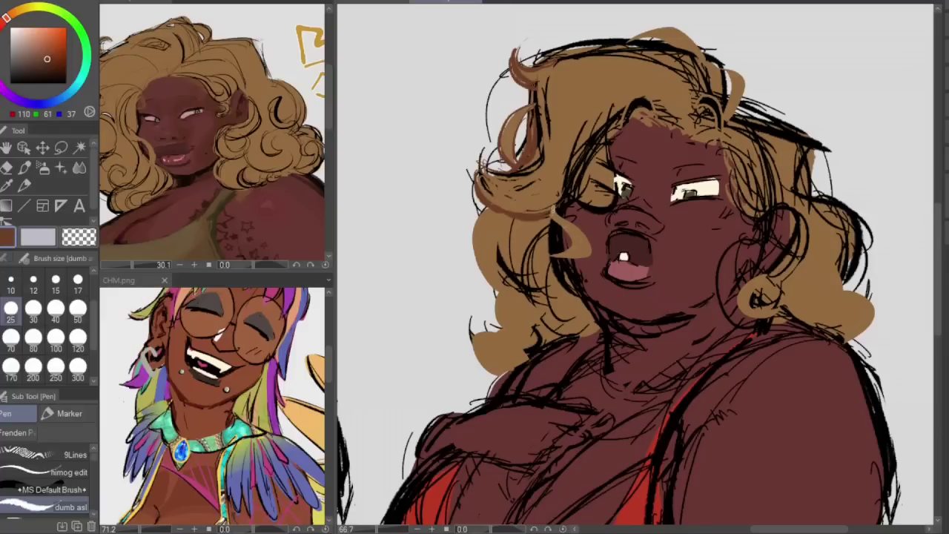
{"action": "left_click_drag", "start_coordinate": [532, 103], "coordinate": [514, 112]}
{"action": "left_click", "coordinate": [582, 89], "text": "alt"}
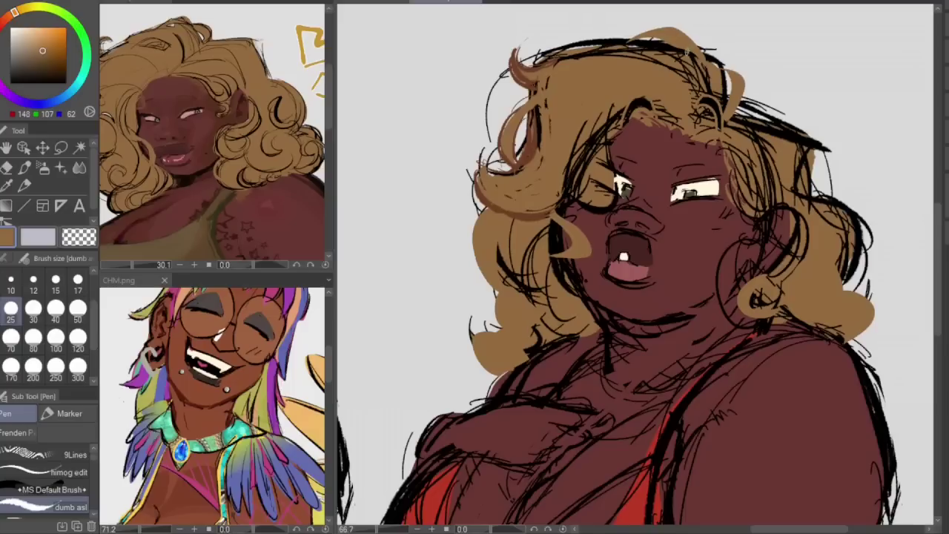
- Resample the dark brown and outline the raised curl on the crown, checking it in the mirrored view
{"action": "left_click", "coordinate": [522, 75], "text": "alt"}
{"action": "left_click", "coordinate": [518, 71], "text": "alt"}
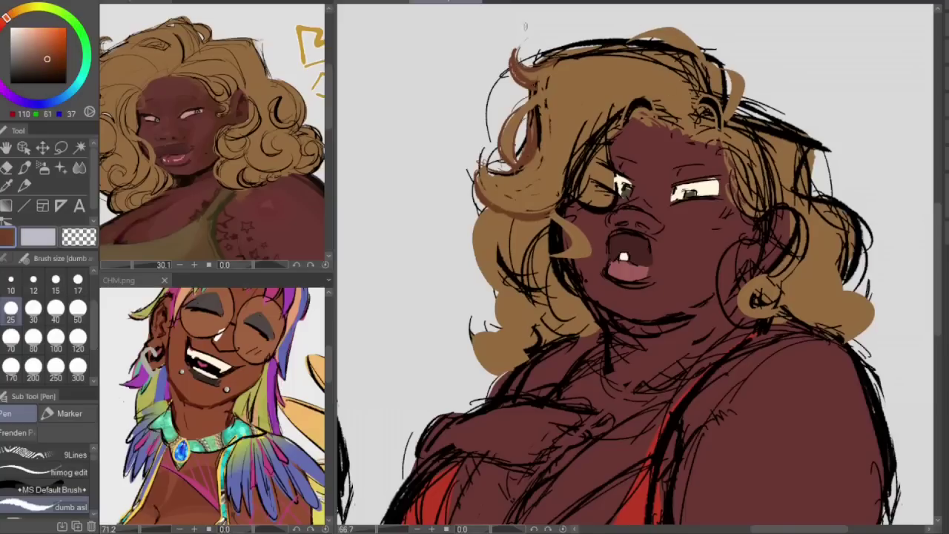
{"action": "key", "text": "h"}
{"action": "mouse_move", "coordinate": [551, 72]}
{"action": "left_mouse_down"}
{"action": "mouse_move", "coordinate": [601, 29]}
{"action": "mouse_move", "coordinate": [647, 43]}
{"action": "left_mouse_up"}
- Sample the tan and paint over the sketch lines below the crown's edge with brush size 40
{"action": "left_click", "coordinate": [647, 72], "text": "alt"}
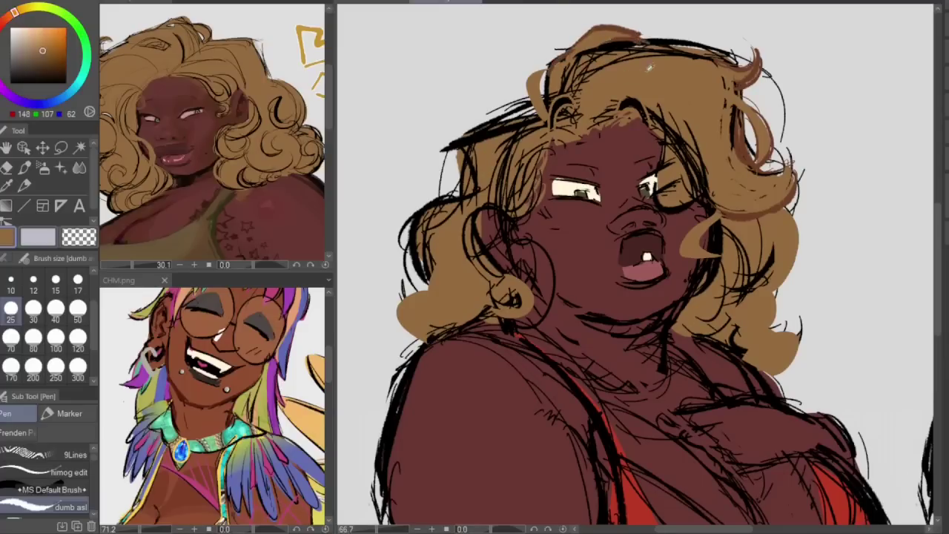
{"action": "left_click", "coordinate": [52, 313]}
{"action": "mouse_move", "coordinate": [595, 70]}
{"action": "left_mouse_down"}
{"action": "mouse_move", "coordinate": [573, 83]}
{"action": "mouse_move", "coordinate": [628, 61]}
{"action": "mouse_move", "coordinate": [592, 65]}
{"action": "mouse_move", "coordinate": [619, 54]}
{"action": "mouse_move", "coordinate": [574, 72]}
{"action": "mouse_move", "coordinate": [659, 52]}
{"action": "left_mouse_up"}
{"action": "left_click_drag", "start_coordinate": [636, 52], "coordinate": [680, 54]}
{"action": "key", "text": "h"}
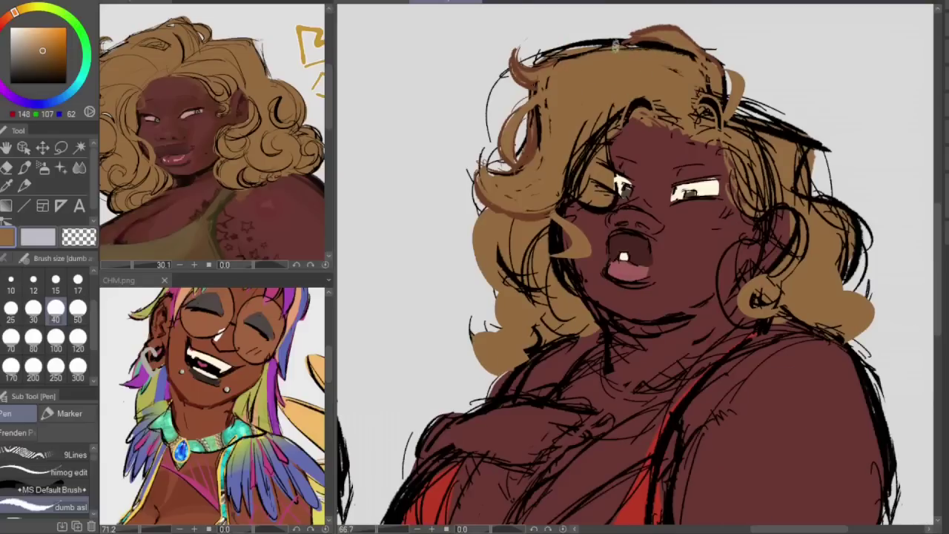
- Sample the dark brown and outline the top edge of the hair beside the crown curl at brush size 25
{"action": "left_click", "coordinate": [649, 31], "text": "alt"}
{"action": "left_click", "coordinate": [570, 30], "text": "alt"}
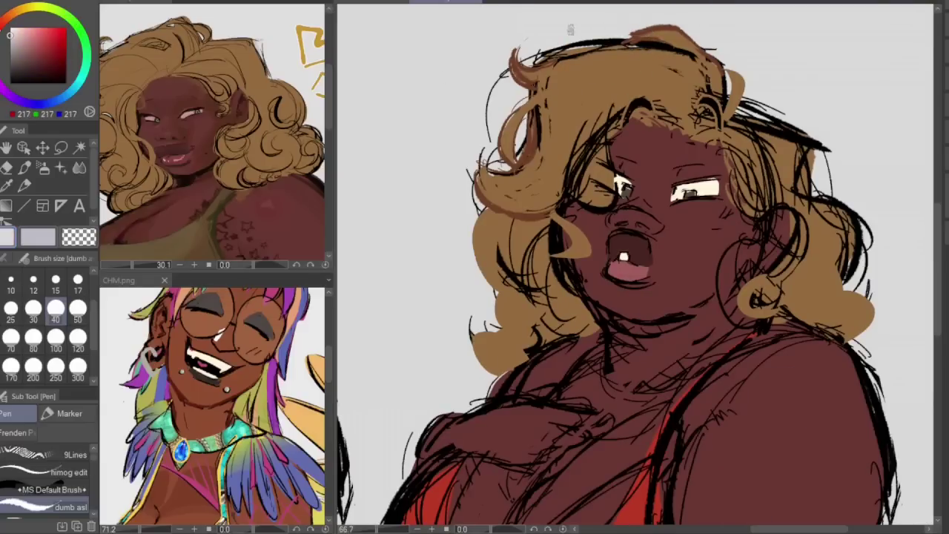
{"action": "left_click", "coordinate": [650, 28], "text": "alt"}
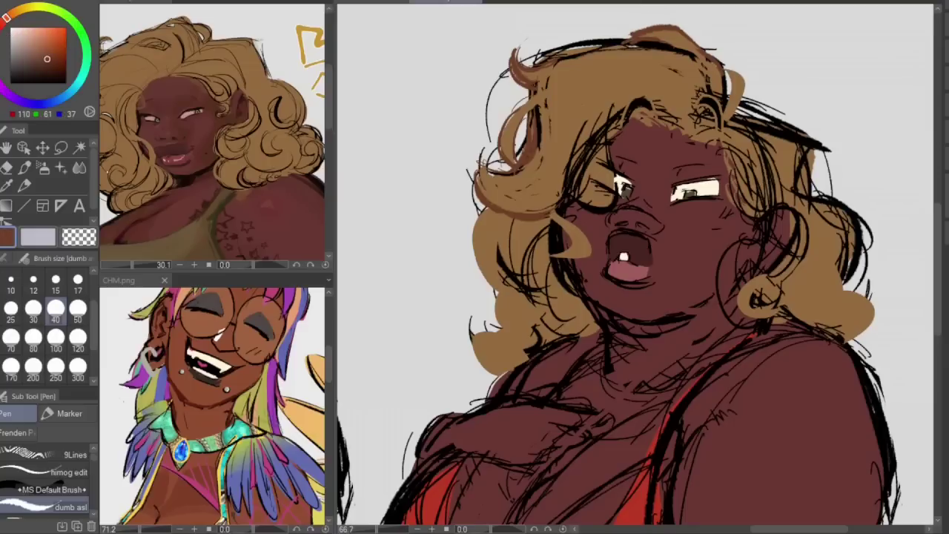
{"action": "left_click", "coordinate": [10, 309]}
{"action": "key", "text": "h"}
{"action": "left_click_drag", "start_coordinate": [635, 40], "coordinate": [718, 57]}
{"action": "key", "text": "h"}
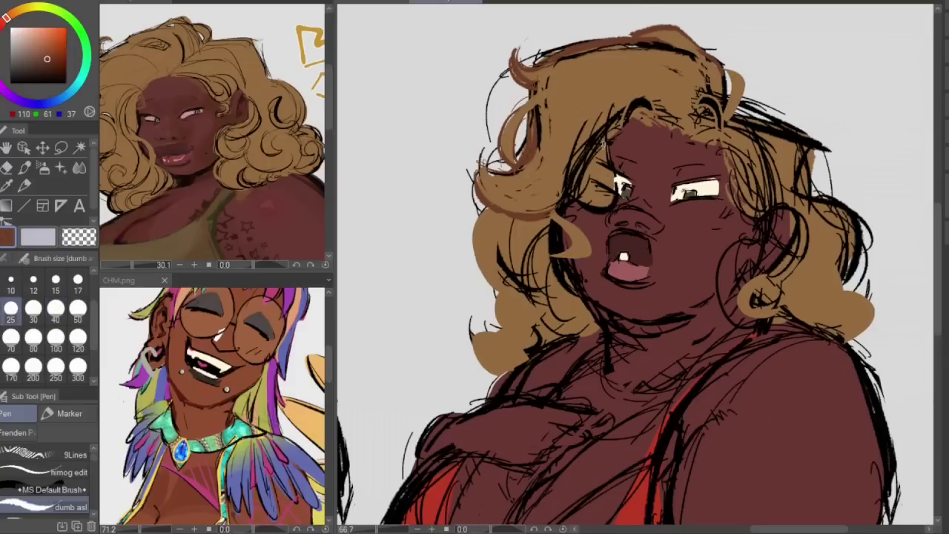
- Line the parting above the forehead and the front strand curling beside the far eye with dark brown
{"action": "key", "text": "h"}
{"action": "mouse_move", "coordinate": [622, 97]}
{"action": "left_mouse_down"}
{"action": "mouse_move", "coordinate": [605, 127]}
{"action": "mouse_move", "coordinate": [615, 123]}
{"action": "mouse_move", "coordinate": [580, 126]}
{"action": "left_mouse_up"}
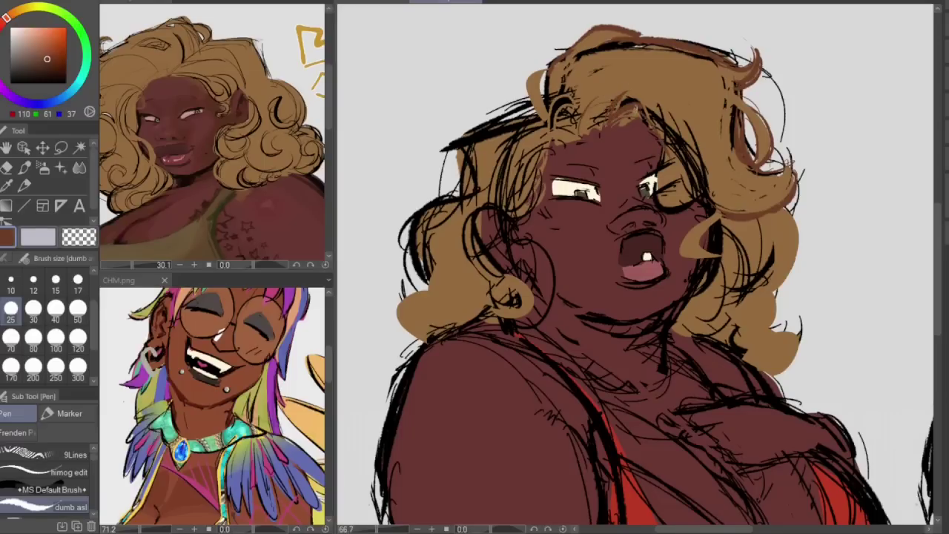
{"action": "key", "text": "h"}
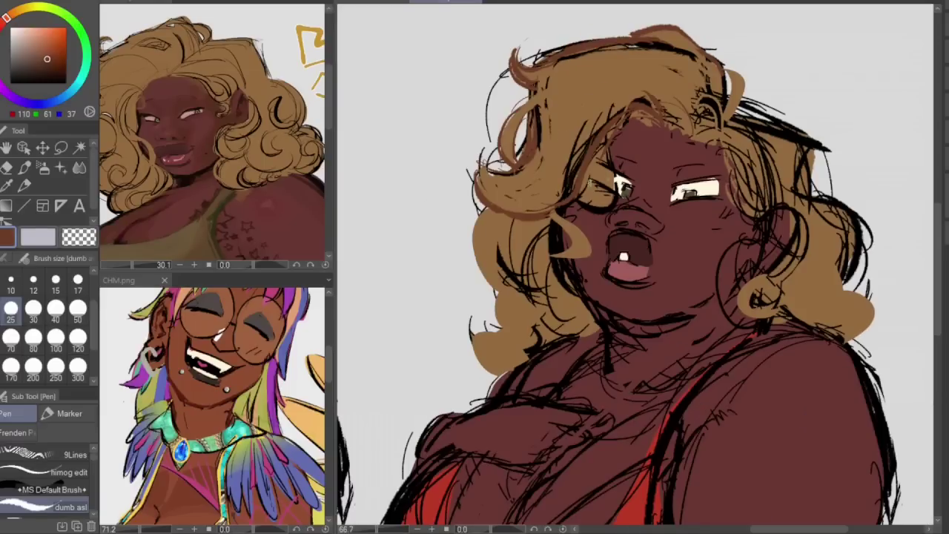
{"action": "left_click_drag", "start_coordinate": [570, 196], "coordinate": [609, 197]}
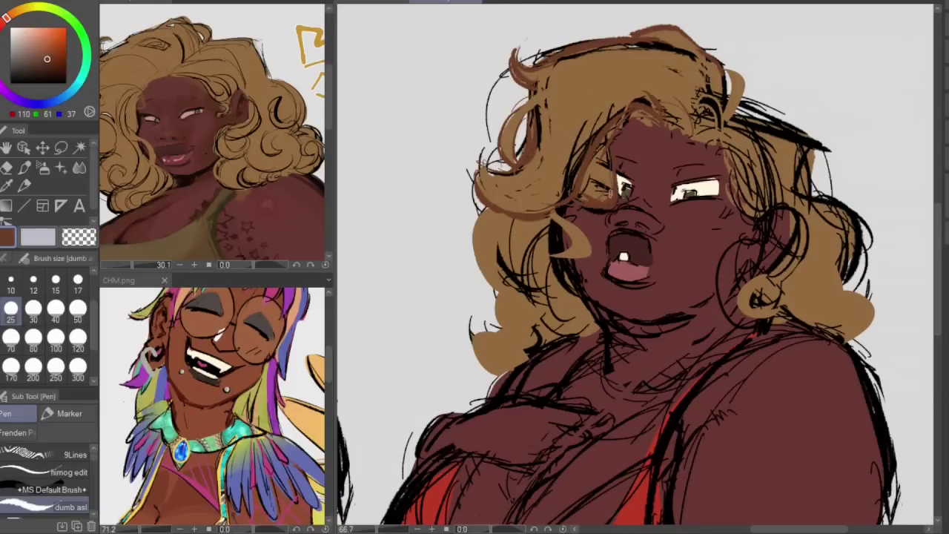
- Lasso the sketchy areas of the front hair strand beside the face and fill them with the sampled tan
{"action": "left_click", "coordinate": [590, 82], "text": "alt"}
{"action": "mouse_move", "coordinate": [600, 104]}
{"action": "left_mouse_down"}
{"action": "mouse_move", "coordinate": [577, 120]}
{"action": "mouse_move", "coordinate": [553, 183]}
{"action": "mouse_move", "coordinate": [566, 193]}
{"action": "mouse_move", "coordinate": [632, 110]}
{"action": "left_mouse_up"}
{"action": "left_click", "coordinate": [662, 222]}
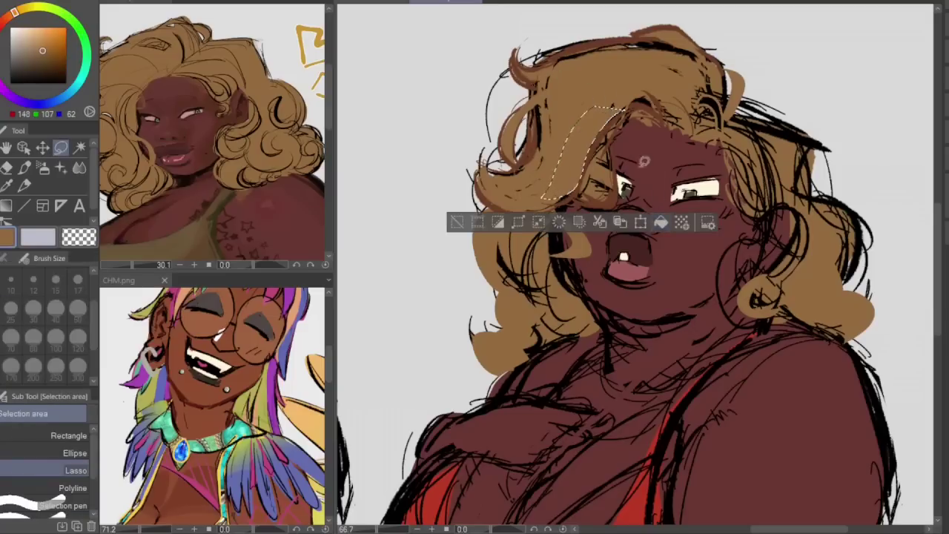
{"action": "left_click", "coordinate": [599, 69]}
{"action": "mouse_move", "coordinate": [610, 167]}
{"action": "left_mouse_down"}
{"action": "mouse_move", "coordinate": [596, 190]}
{"action": "mouse_move", "coordinate": [604, 165]}
{"action": "left_mouse_up"}
{"action": "left_click", "coordinate": [672, 216]}
{"action": "left_click", "coordinate": [604, 79]}
{"action": "key", "text": "h"}
{"action": "key", "text": "h"}
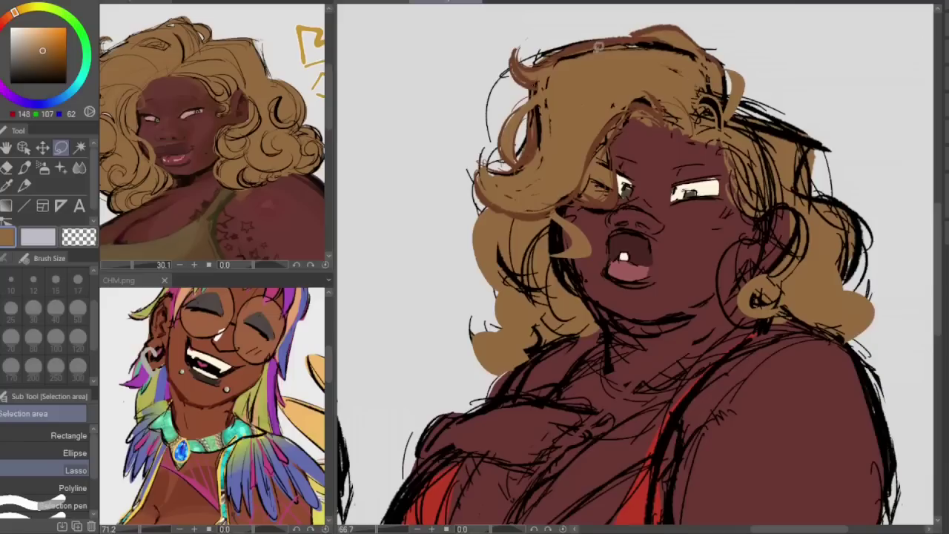
- Cut a gap beneath the crown curl with transparent color, then redraw the curl's lower edge in the hair's dark brown
{"action": "left_click", "coordinate": [596, 45], "text": "alt"}
{"action": "left_click", "coordinate": [24, 185]}
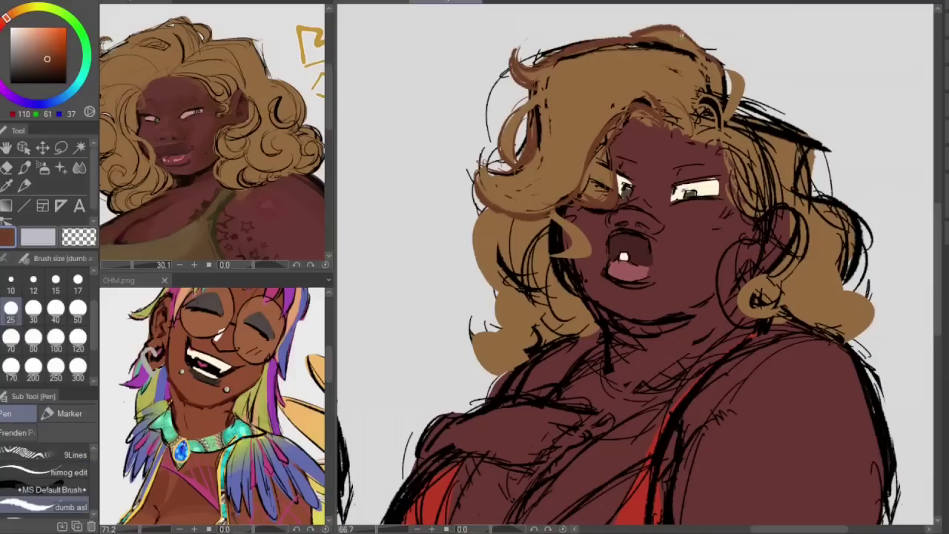
{"action": "left_click", "coordinate": [78, 238]}
{"action": "mouse_move", "coordinate": [651, 46]}
{"action": "left_mouse_down"}
{"action": "mouse_move", "coordinate": [678, 45]}
{"action": "mouse_move", "coordinate": [645, 40]}
{"action": "left_mouse_up"}
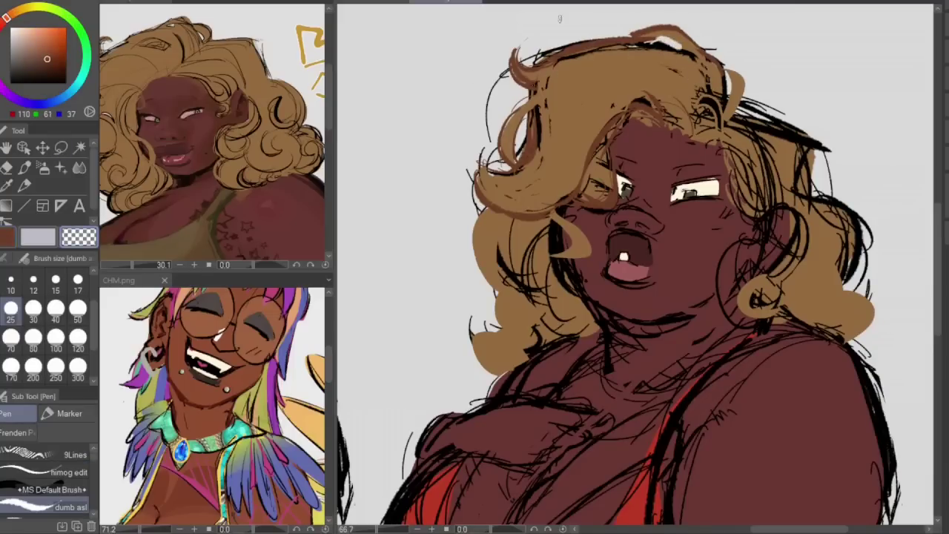
{"action": "key", "text": "c"}
{"action": "mouse_move", "coordinate": [647, 39]}
{"action": "left_mouse_down"}
{"action": "mouse_move", "coordinate": [680, 46]}
{"action": "mouse_move", "coordinate": [635, 46]}
{"action": "left_mouse_up"}
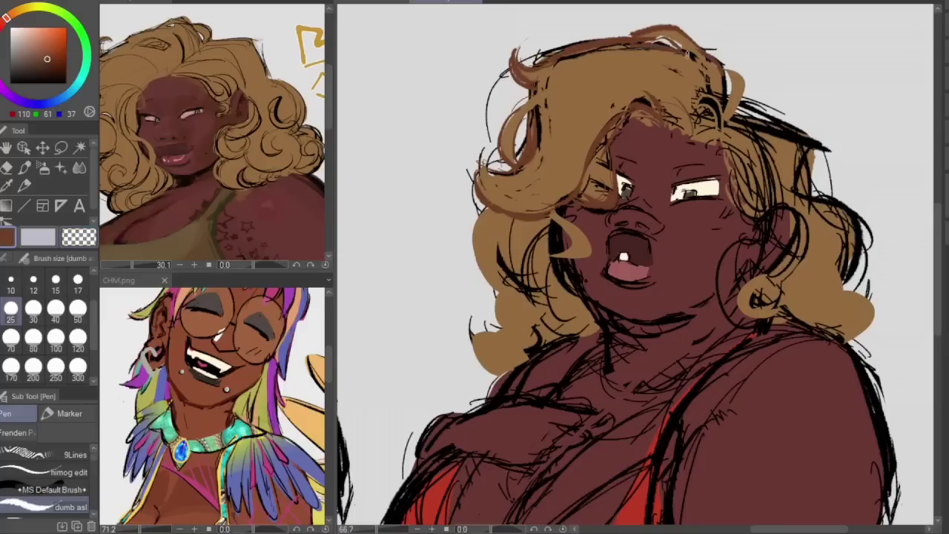
- Sample the tan and extend the crown curl's base down into the main hair mass
{"action": "left_click", "coordinate": [671, 59], "text": "alt"}
{"action": "left_click_drag", "start_coordinate": [644, 32], "coordinate": [626, 48]}
{"action": "key", "text": "h"}
{"action": "key", "text": "h"}
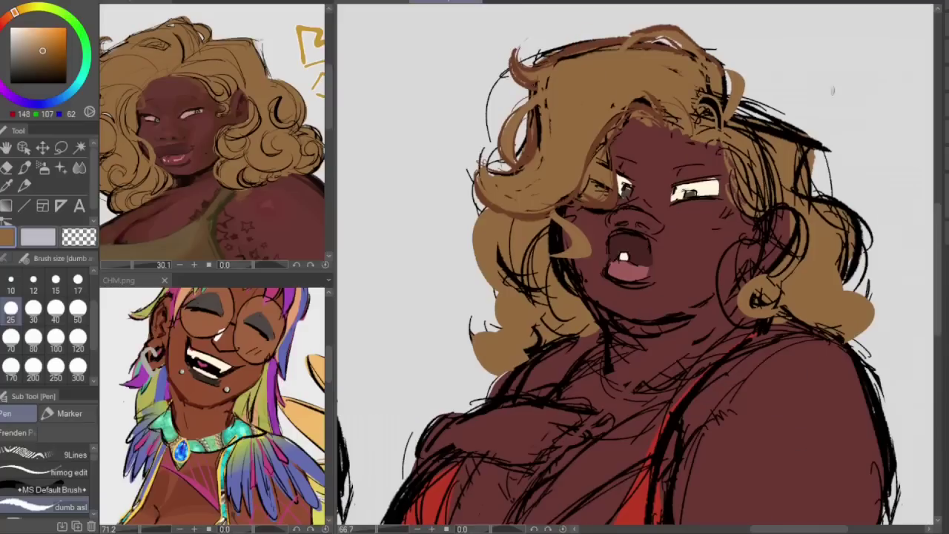
- Sample the dark brown from the hairline and outline the loose curl beside the crown on the near side
{"action": "left_click", "coordinate": [642, 107], "text": "alt"}
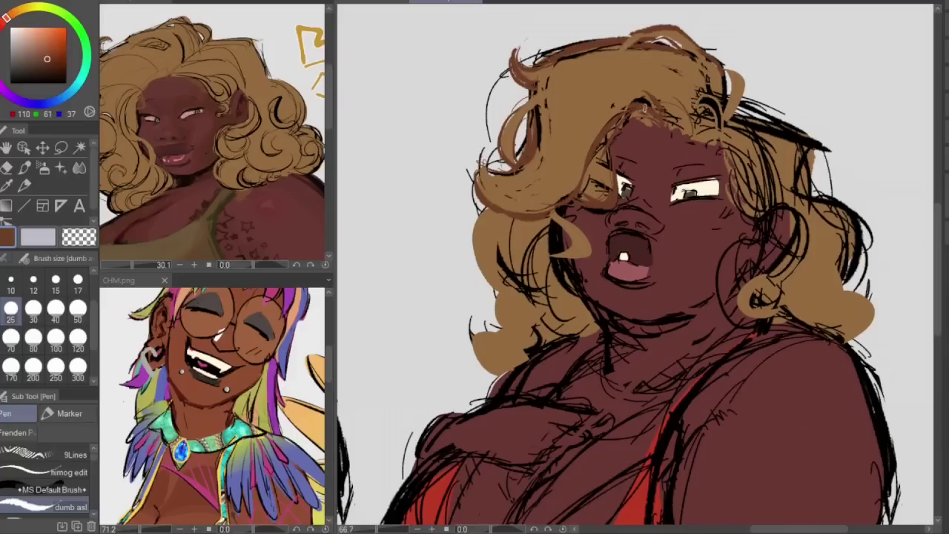
{"action": "left_click_drag", "start_coordinate": [734, 112], "coordinate": [740, 65]}
{"action": "key", "text": "h"}
{"action": "key", "text": "h"}
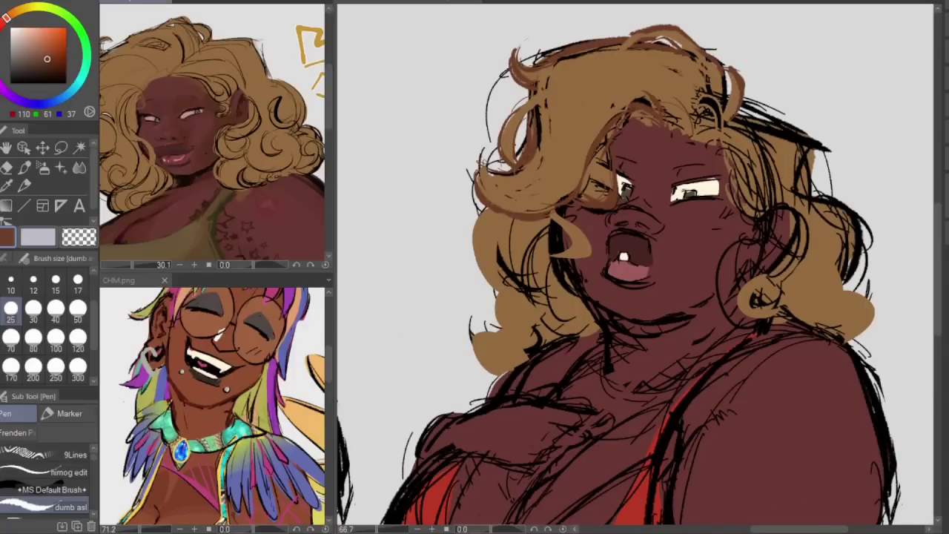
- Reframe the curly-hair reference and erase the stray sketch lines outside the far-side curls with the Rough eraser at size 50
{"action": "left_click_drag", "start_coordinate": [185, 141], "coordinate": [216, 123]}
{"action": "scroll", "coordinate": [213, 133], "scroll_direction": "down", "scroll_amount": 3}
{"action": "scroll", "coordinate": [212, 134], "scroll_direction": "up", "scroll_amount": 3}
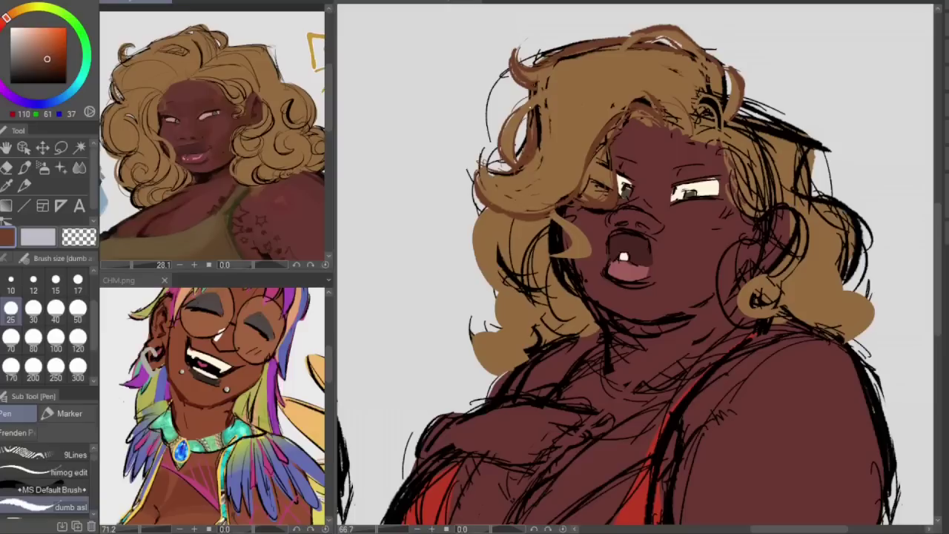
{"action": "key", "text": "e"}
{"action": "left_click", "coordinate": [78, 308]}
{"action": "mouse_move", "coordinate": [494, 142]}
{"action": "left_mouse_down"}
{"action": "mouse_move", "coordinate": [485, 98]}
{"action": "mouse_move", "coordinate": [551, 39]}
{"action": "left_mouse_up"}
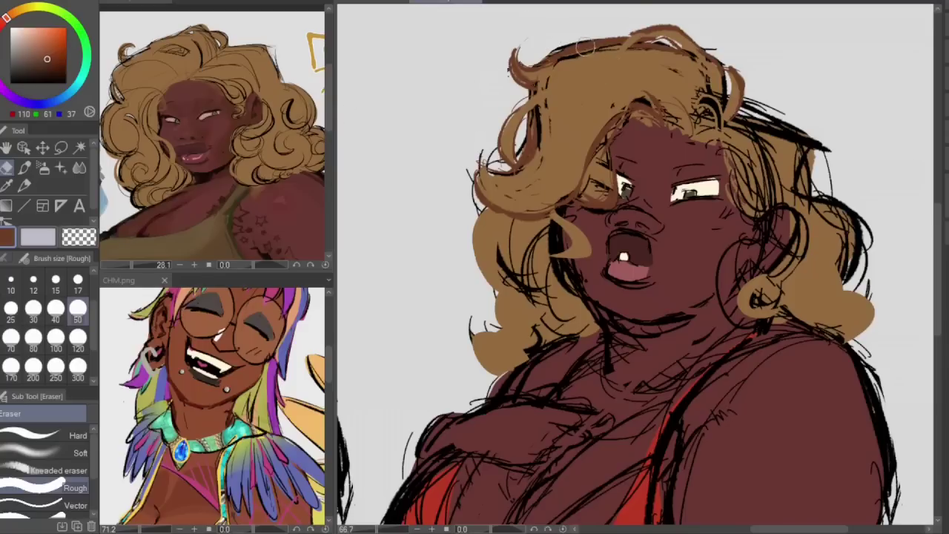
- Outline the rounded hair lobe below the flipped lock in dark brown with the pen, adding an inner curl line
{"action": "key", "text": "p"}
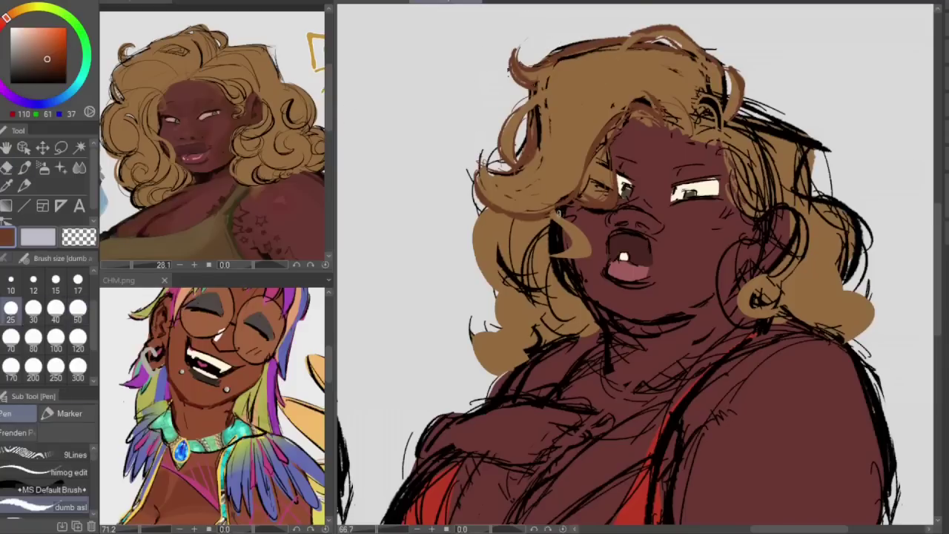
{"action": "key", "text": "h"}
{"action": "key", "text": "h"}
{"action": "mouse_move", "coordinate": [496, 219]}
{"action": "left_mouse_down"}
{"action": "mouse_move", "coordinate": [475, 290]}
{"action": "mouse_move", "coordinate": [469, 281]}
{"action": "mouse_move", "coordinate": [479, 294]}
{"action": "left_mouse_up"}
{"action": "left_click_drag", "start_coordinate": [510, 221], "coordinate": [496, 283]}
{"action": "key", "text": "h"}
{"action": "key", "text": "h"}
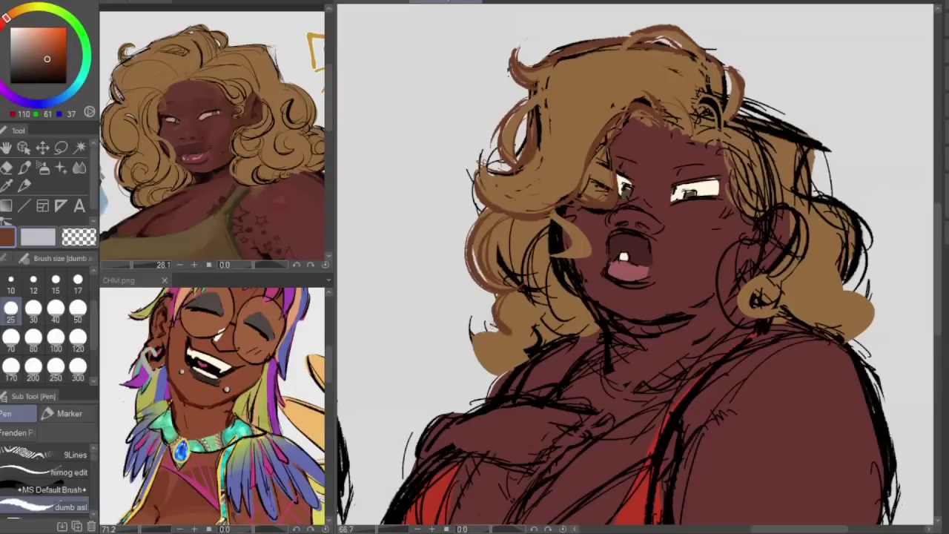
- Outline the lowest far-side curl in brown and remove the rough black lines inside the curls above it using a lasso selection
{"action": "mouse_move", "coordinate": [495, 325]}
{"action": "left_mouse_down"}
{"action": "mouse_move", "coordinate": [494, 370]}
{"action": "mouse_move", "coordinate": [516, 375]}
{"action": "mouse_move", "coordinate": [489, 382]}
{"action": "left_mouse_up"}
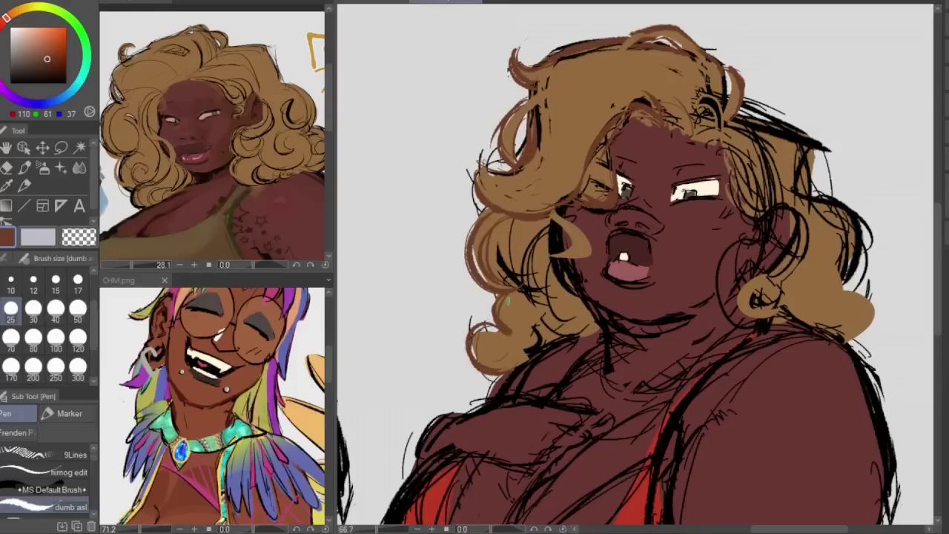
{"action": "left_click", "coordinate": [572, 116], "text": "alt"}
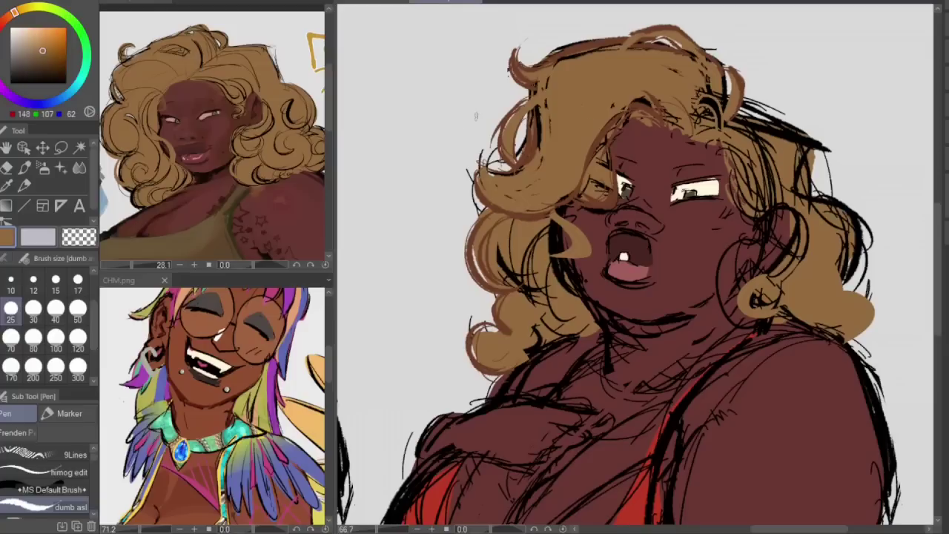
{"action": "left_click", "coordinate": [61, 147]}
{"action": "mouse_move", "coordinate": [534, 227]}
{"action": "left_mouse_down"}
{"action": "mouse_move", "coordinate": [532, 271]}
{"action": "mouse_move", "coordinate": [551, 324]}
{"action": "mouse_move", "coordinate": [567, 283]}
{"action": "mouse_move", "coordinate": [536, 227]}
{"action": "left_mouse_up"}
{"action": "key", "text": "ctrl+d"}
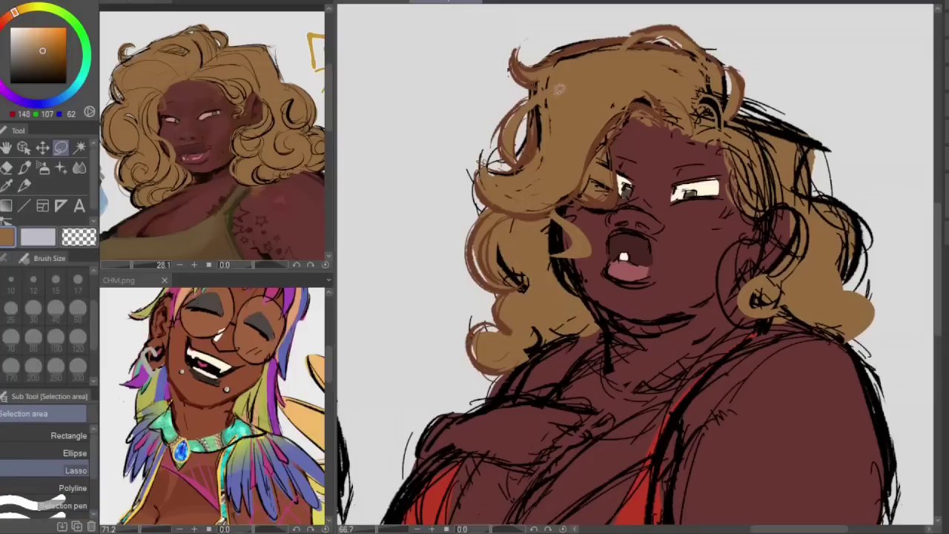
- Sample the dark brown and draw spiral lines inside the stacked far-side curls with the pen at size 25
{"action": "left_click", "coordinate": [562, 51], "text": "alt"}
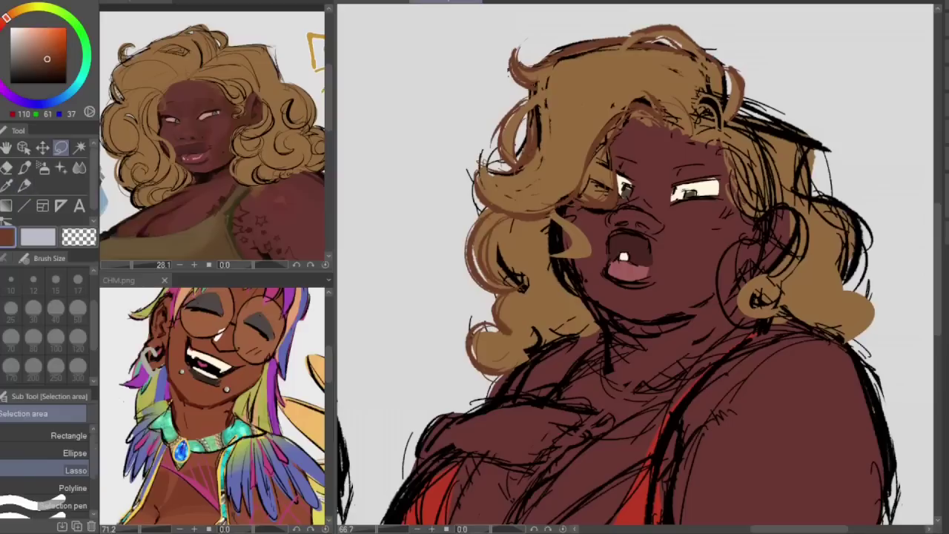
{"action": "left_click", "coordinate": [2, 169]}
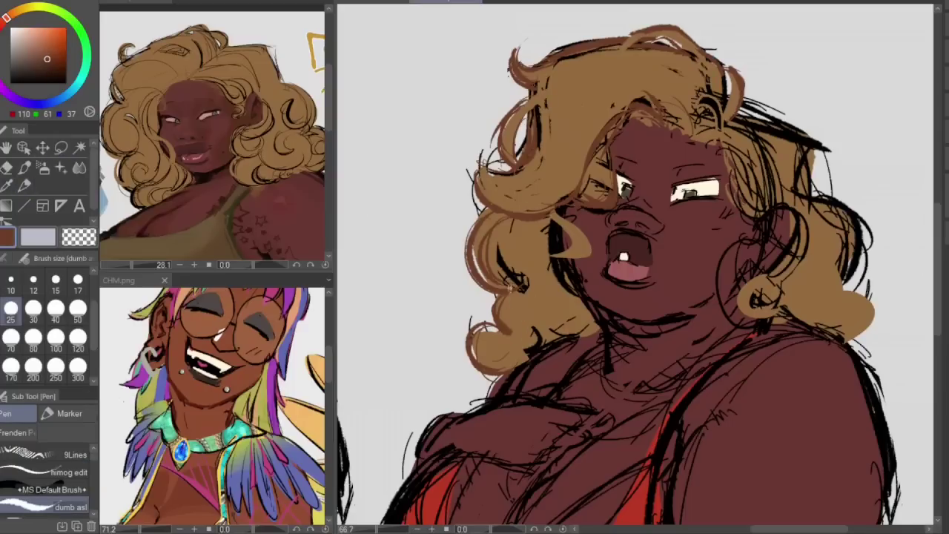
{"action": "left_click_drag", "start_coordinate": [511, 267], "coordinate": [531, 259]}
{"action": "mouse_move", "coordinate": [522, 321]}
{"action": "left_mouse_down"}
{"action": "mouse_move", "coordinate": [535, 303]}
{"action": "mouse_move", "coordinate": [516, 328]}
{"action": "mouse_move", "coordinate": [532, 331]}
{"action": "mouse_move", "coordinate": [513, 311]}
{"action": "mouse_move", "coordinate": [550, 282]}
{"action": "left_mouse_up"}
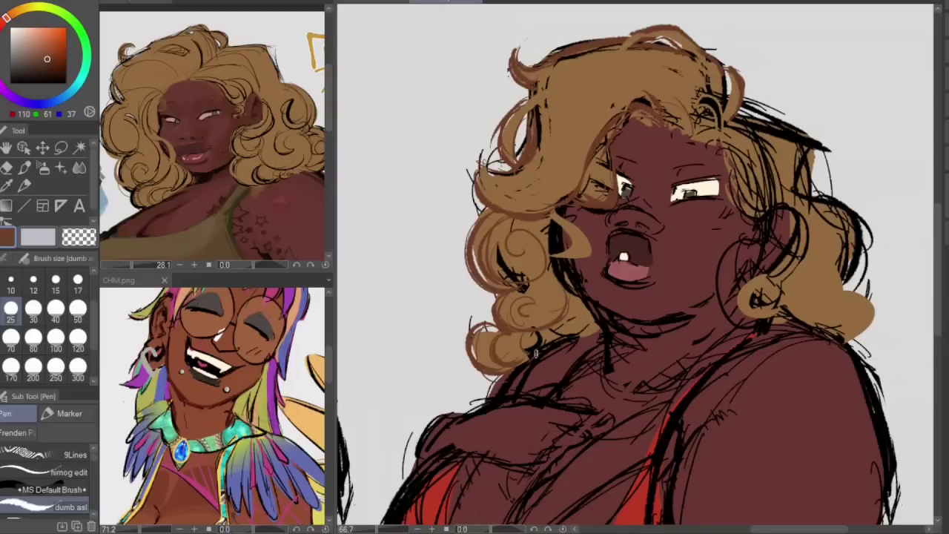
{"action": "left_click_drag", "start_coordinate": [500, 323], "coordinate": [498, 366]}
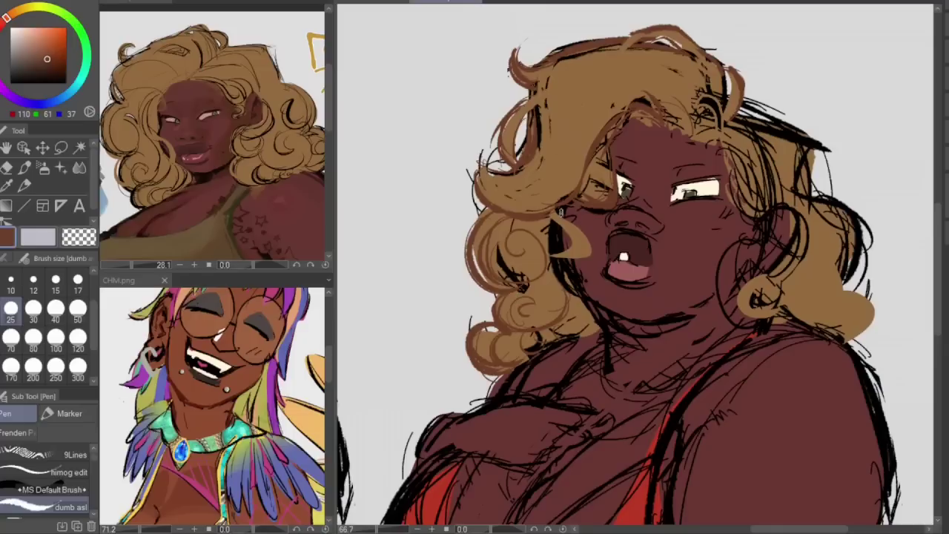
- Sample black and darken the outer contour of the far-side curls, checking the drawing mirrored
{"action": "left_click", "coordinate": [556, 239], "text": "alt"}
{"action": "mouse_move", "coordinate": [467, 230]}
{"action": "left_mouse_down"}
{"action": "mouse_move", "coordinate": [501, 327]}
{"action": "mouse_move", "coordinate": [475, 370]}
{"action": "mouse_move", "coordinate": [498, 374]}
{"action": "left_mouse_up"}
{"action": "key", "text": "h"}
{"action": "key", "text": "h"}
{"action": "key", "text": "h"}
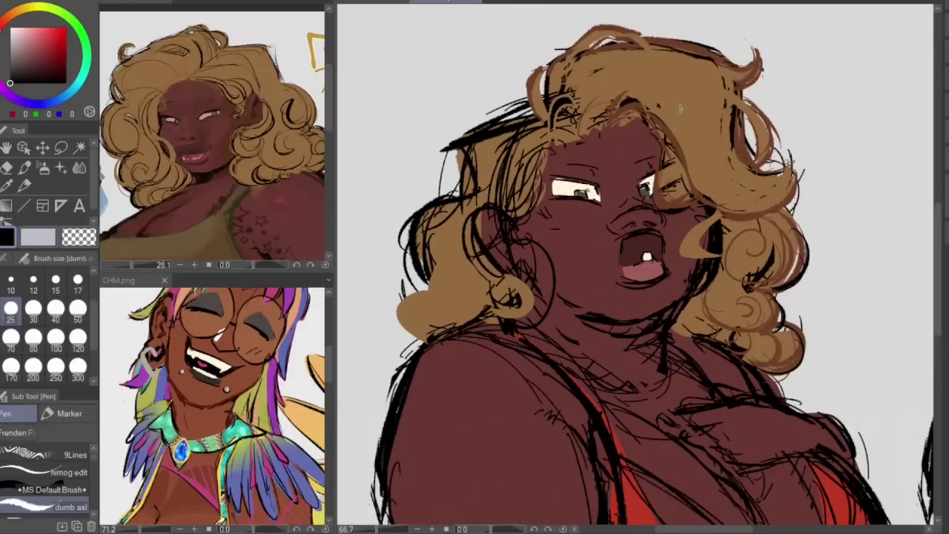
{"action": "key", "text": "h"}
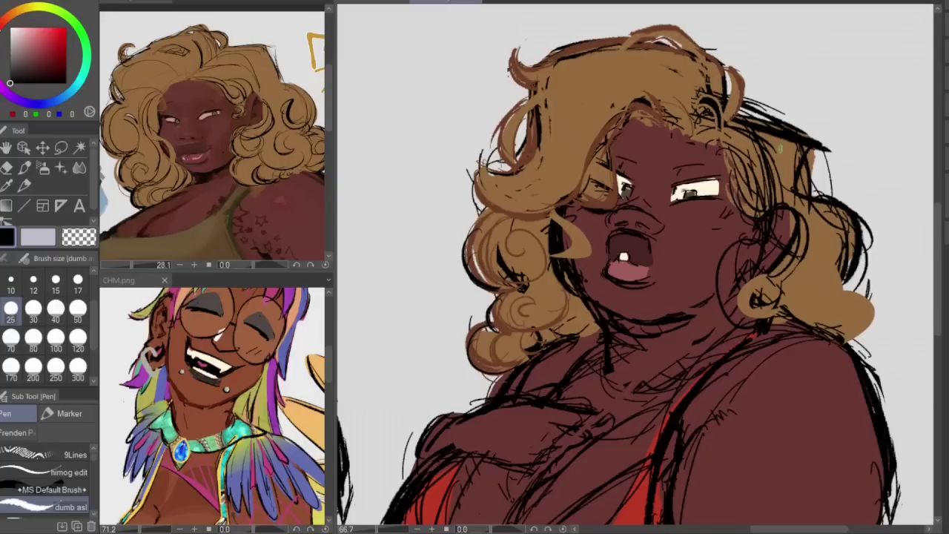
- Sample the tan and paint over sketch lines in the near-side hair beside the temple with the pen at size 40
{"action": "left_click", "coordinate": [781, 141], "text": "alt"}
{"action": "left_click", "coordinate": [55, 308]}
{"action": "key", "text": "h"}
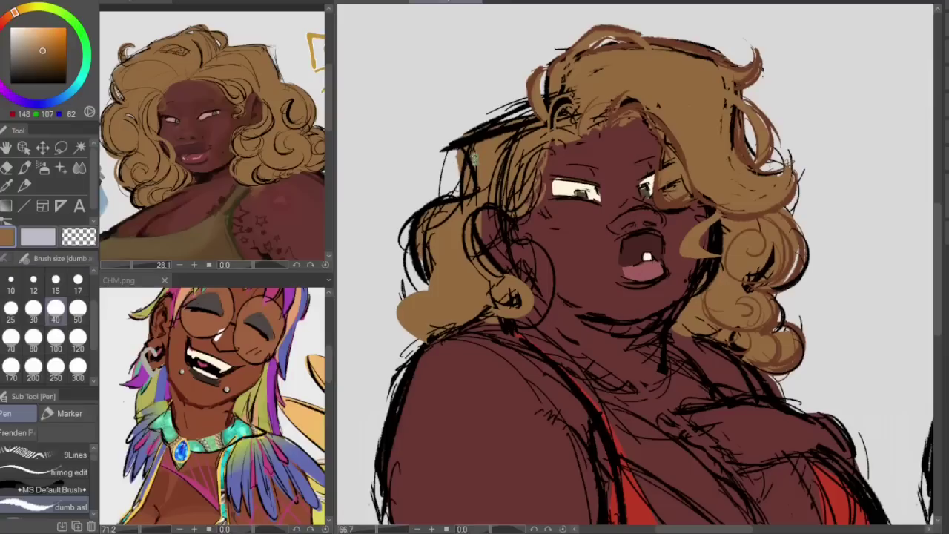
{"action": "left_click_drag", "start_coordinate": [547, 141], "coordinate": [532, 154]}
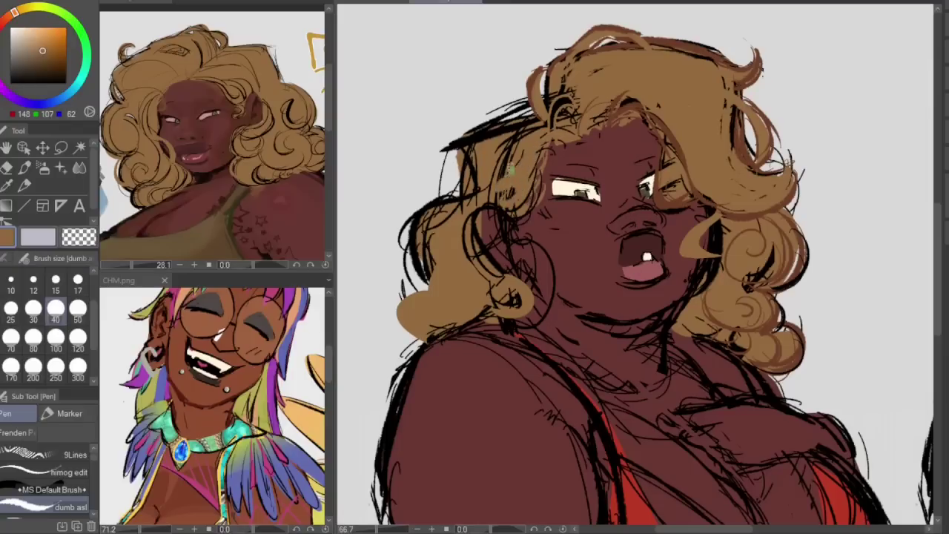
- Clear the remaining rough lines from the near-side hair between the temple and the back edge using a lasso selection
{"action": "key", "text": "w"}
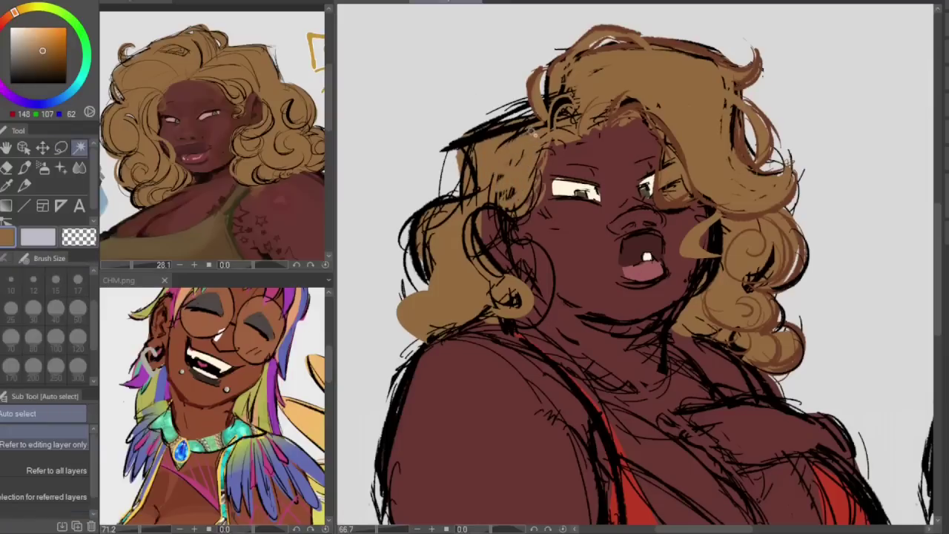
{"action": "left_click", "coordinate": [531, 132]}
{"action": "key", "text": "ctrl+d"}
{"action": "key", "text": "m"}
{"action": "mouse_move", "coordinate": [530, 127]}
{"action": "left_mouse_down"}
{"action": "mouse_move", "coordinate": [479, 136]}
{"action": "mouse_move", "coordinate": [477, 194]}
{"action": "mouse_move", "coordinate": [533, 164]}
{"action": "left_mouse_up"}
{"action": "key", "text": "ctrl+d"}
{"action": "key", "text": "h"}
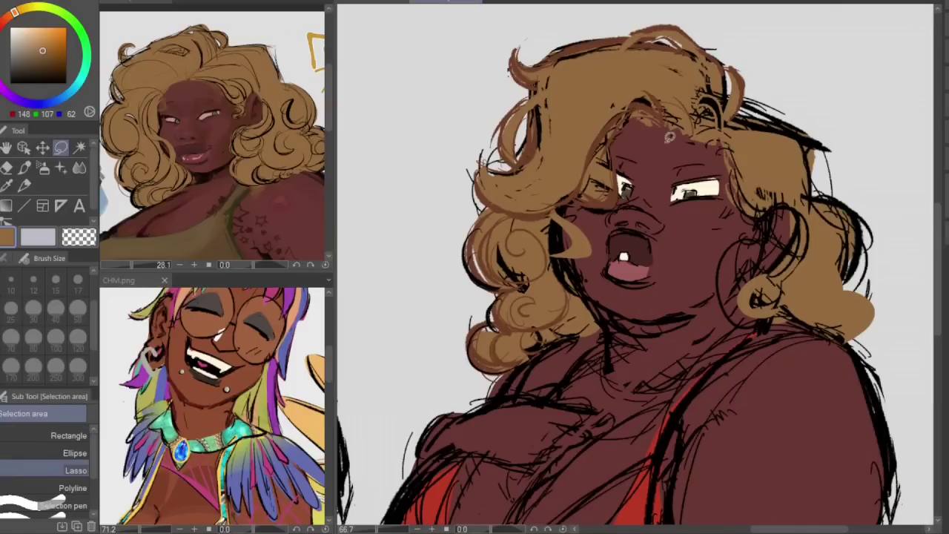
- Sample the brown, outline the back edge of the near-side hair, and add a spiral line inside its large curl
{"action": "left_click", "coordinate": [532, 138], "text": "alt"}
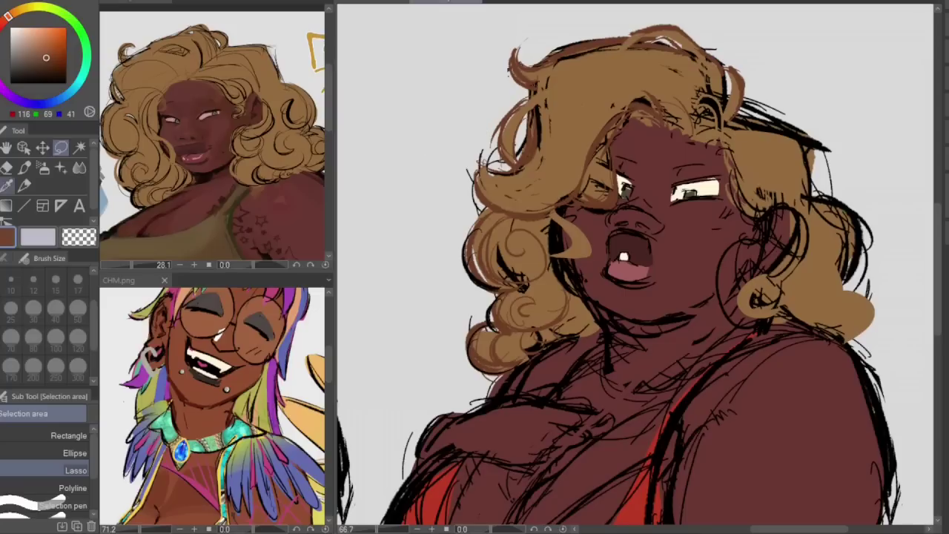
{"action": "left_click", "coordinate": [2, 185]}
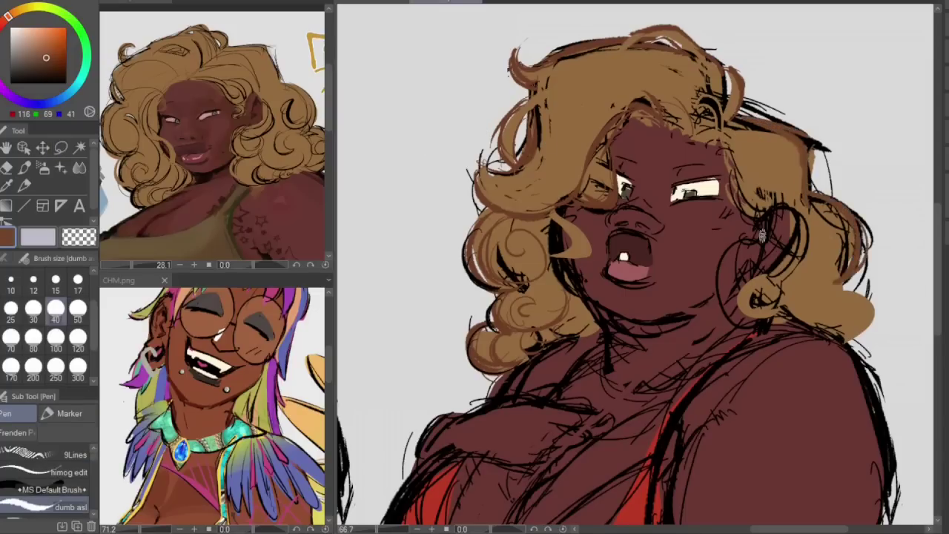
{"action": "left_click_drag", "start_coordinate": [819, 243], "coordinate": [831, 269]}
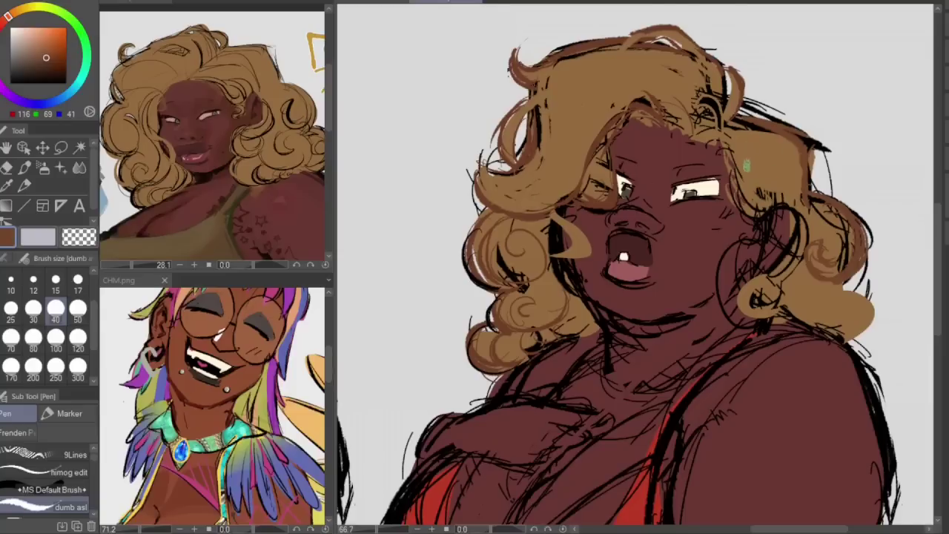
- Sample the tan and draw a small loose curl in front of the ear on the near side
{"action": "left_click", "coordinate": [755, 165], "text": "alt"}
{"action": "mouse_move", "coordinate": [735, 205]}
{"action": "left_mouse_down"}
{"action": "mouse_move", "coordinate": [749, 234]}
{"action": "mouse_move", "coordinate": [732, 227]}
{"action": "left_mouse_up"}
{"action": "key", "text": "h"}
{"action": "key", "text": "h"}
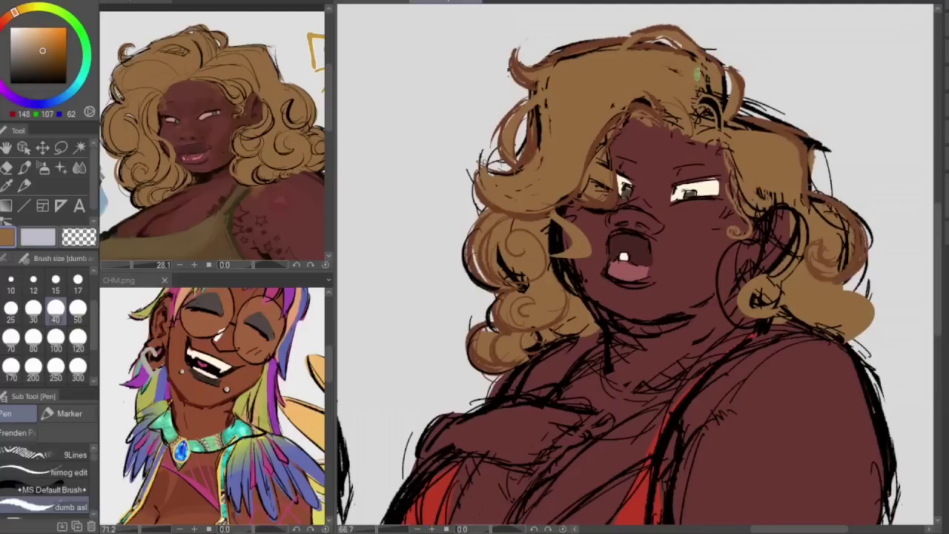
{"action": "key", "text": "h"}
{"action": "key", "text": "h"}
- Cut a small gap near the crown with transparent color, then draw brown strand lines sweeping from the parting across the crown
{"action": "key", "text": "c"}
{"action": "mouse_move", "coordinate": [630, 56]}
{"action": "left_mouse_down"}
{"action": "mouse_move", "coordinate": [620, 54]}
{"action": "mouse_move", "coordinate": [646, 65]}
{"action": "left_mouse_up"}
{"action": "left_click", "coordinate": [588, 39], "text": "alt"}
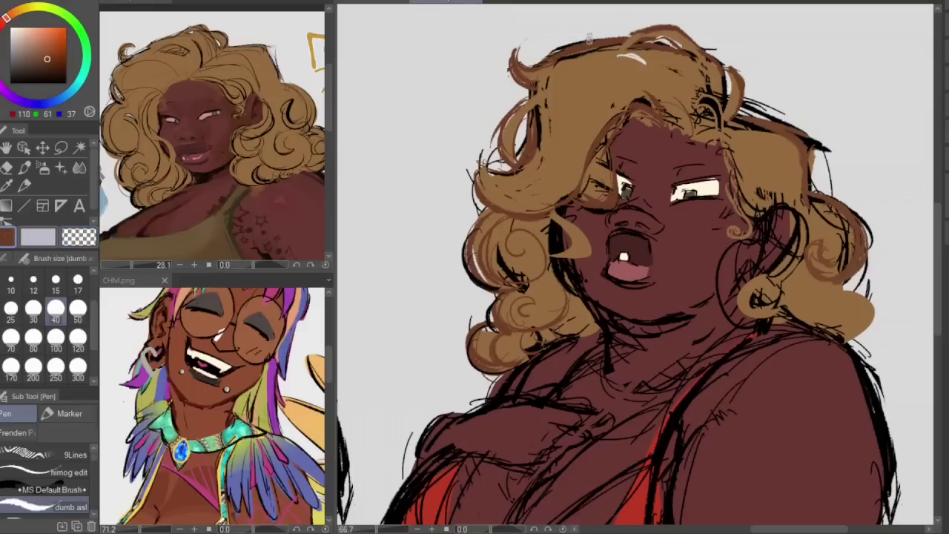
{"action": "left_click_drag", "start_coordinate": [641, 62], "coordinate": [618, 54]}
{"action": "key", "text": "h"}
{"action": "key", "text": "h"}
{"action": "left_click_drag", "start_coordinate": [697, 106], "coordinate": [656, 68]}
{"action": "mouse_move", "coordinate": [695, 95]}
{"action": "left_mouse_down"}
{"action": "mouse_move", "coordinate": [679, 67]}
{"action": "mouse_move", "coordinate": [684, 90]}
{"action": "mouse_move", "coordinate": [558, 89]}
{"action": "left_mouse_up"}
{"action": "left_click_drag", "start_coordinate": [616, 66], "coordinate": [549, 123]}
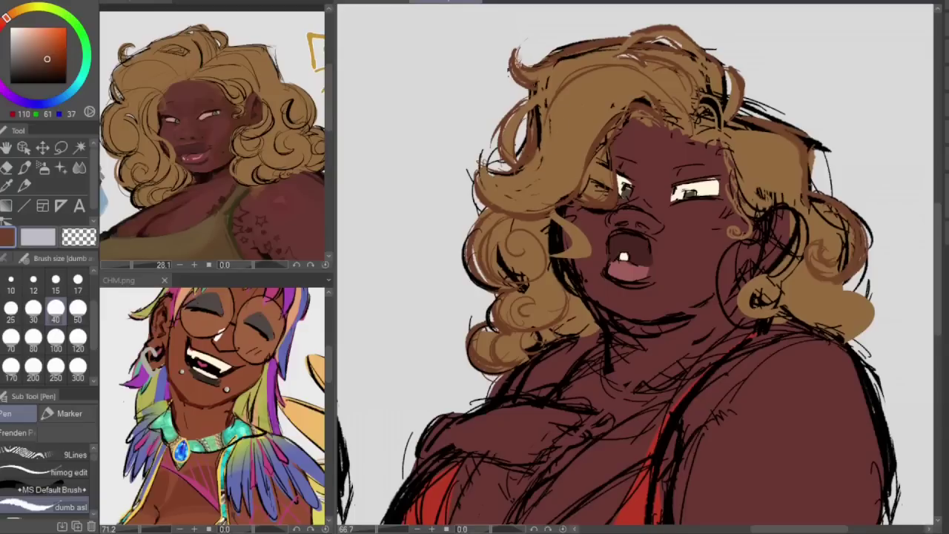
{"action": "key", "text": "h"}
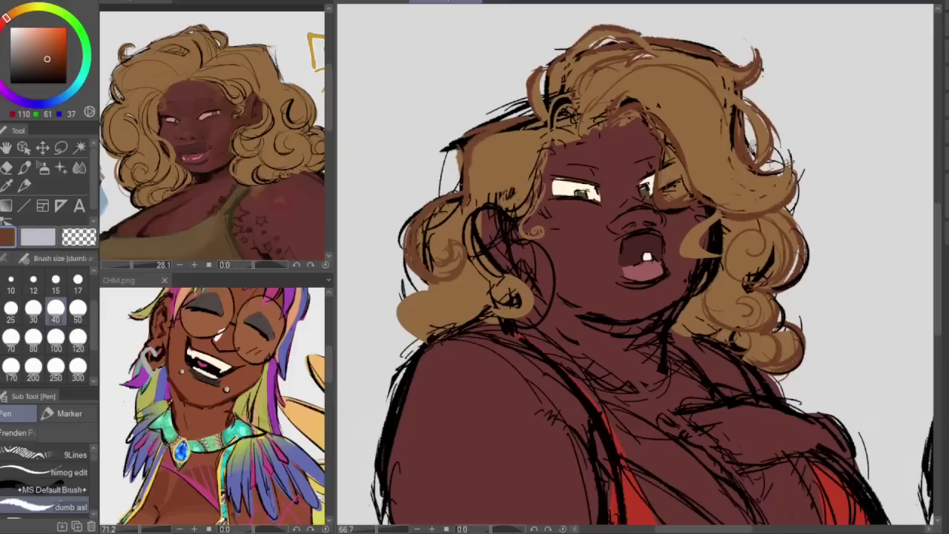
{"action": "key", "text": "h"}
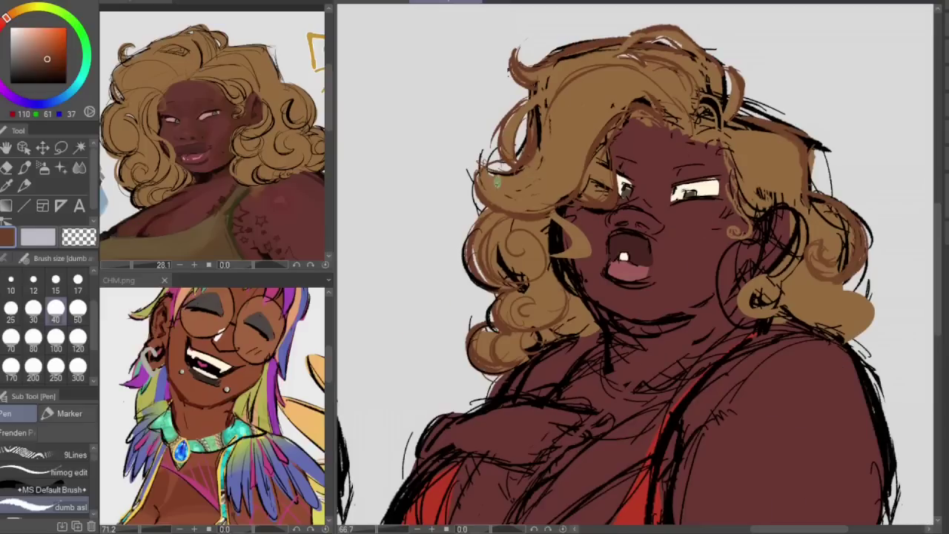
- Add a small tan lobe outside the far-side curls below the flipped lock and outline it in brown
{"action": "left_click", "coordinate": [584, 115], "text": "alt"}
{"action": "mouse_move", "coordinate": [478, 197]}
{"action": "left_mouse_down"}
{"action": "mouse_move", "coordinate": [469, 217]}
{"action": "mouse_move", "coordinate": [482, 206]}
{"action": "left_mouse_up"}
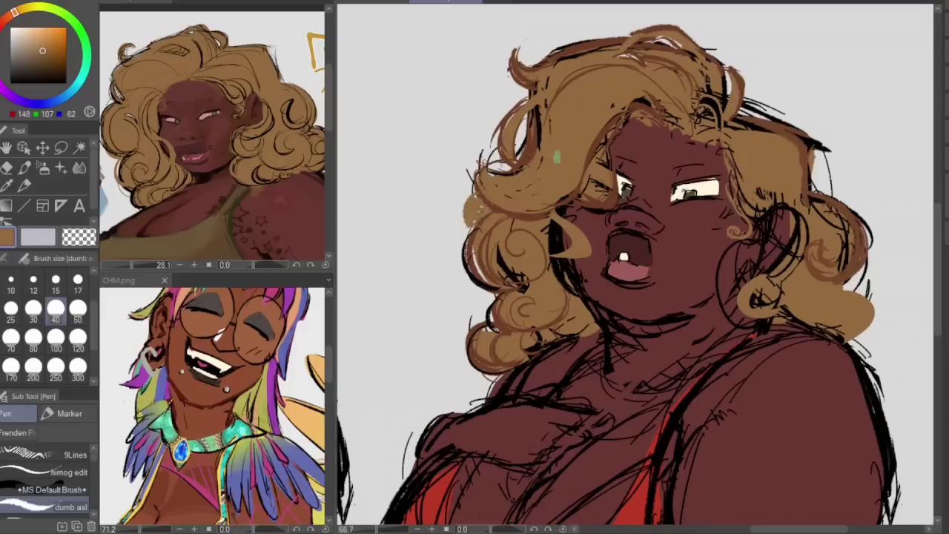
{"action": "left_click", "coordinate": [537, 150], "text": "alt"}
{"action": "mouse_move", "coordinate": [478, 199]}
{"action": "left_mouse_down"}
{"action": "mouse_move", "coordinate": [472, 236]}
{"action": "mouse_move", "coordinate": [463, 231]}
{"action": "left_mouse_up"}
{"action": "key", "text": "h"}
{"action": "key", "text": "h"}
- Outline the lower near-side hair lobe in brown, cover the small loop beside the neck with tan, and draw spiral lines inside
{"action": "mouse_move", "coordinate": [851, 303]}
{"action": "left_mouse_down"}
{"action": "mouse_move", "coordinate": [864, 337]}
{"action": "mouse_move", "coordinate": [857, 293]}
{"action": "mouse_move", "coordinate": [846, 286]}
{"action": "mouse_move", "coordinate": [851, 294]}
{"action": "left_mouse_up"}
{"action": "mouse_move", "coordinate": [775, 285]}
{"action": "left_mouse_down"}
{"action": "mouse_move", "coordinate": [781, 321]}
{"action": "mouse_move", "coordinate": [735, 304]}
{"action": "mouse_move", "coordinate": [810, 276]}
{"action": "mouse_move", "coordinate": [790, 195]}
{"action": "mouse_move", "coordinate": [812, 270]}
{"action": "mouse_move", "coordinate": [789, 292]}
{"action": "mouse_move", "coordinate": [764, 300]}
{"action": "left_mouse_up"}
{"action": "left_click", "coordinate": [803, 273], "text": "alt"}
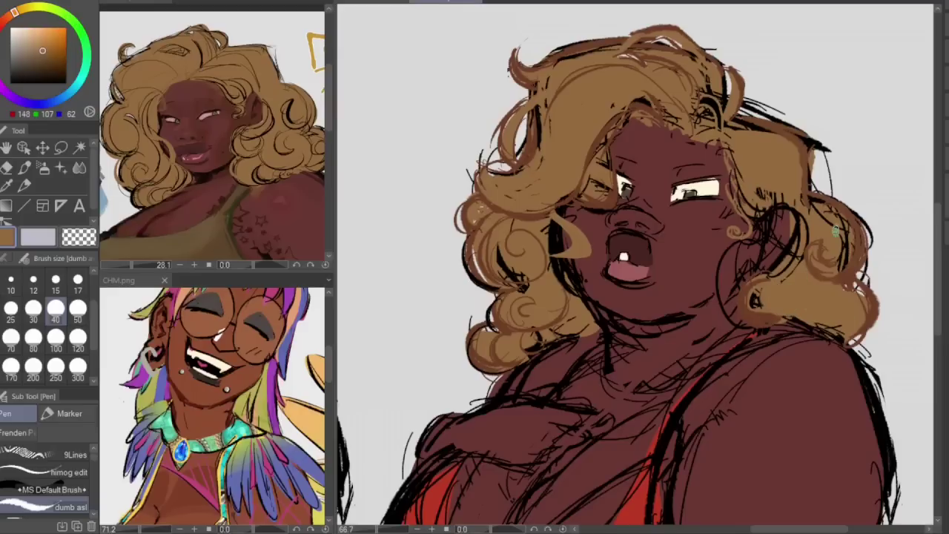
{"action": "left_click", "coordinate": [607, 126], "text": "alt"}
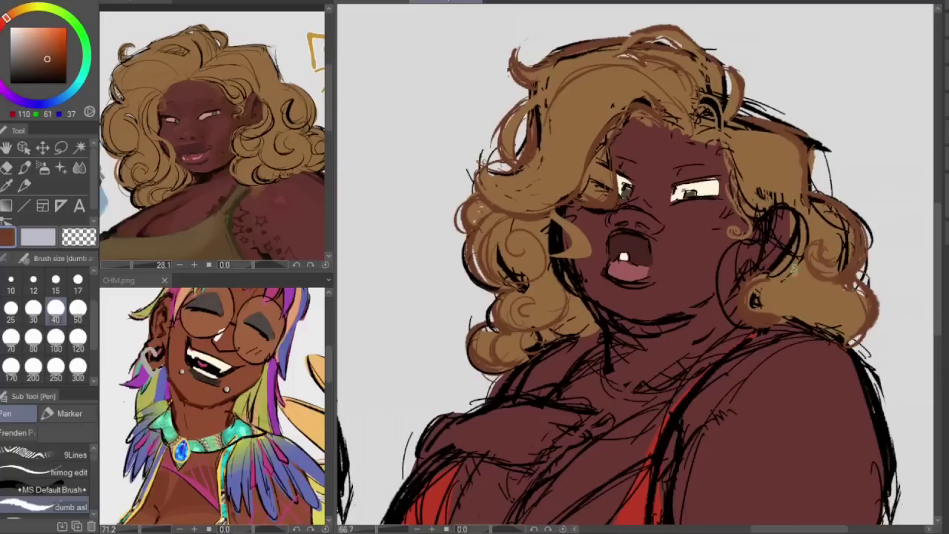
{"action": "mouse_move", "coordinate": [846, 315]}
{"action": "left_mouse_down"}
{"action": "mouse_move", "coordinate": [820, 312]}
{"action": "mouse_move", "coordinate": [856, 316]}
{"action": "mouse_move", "coordinate": [829, 301]}
{"action": "mouse_move", "coordinate": [818, 310]}
{"action": "mouse_move", "coordinate": [863, 299]}
{"action": "mouse_move", "coordinate": [856, 319]}
{"action": "mouse_move", "coordinate": [829, 322]}
{"action": "mouse_move", "coordinate": [833, 333]}
{"action": "mouse_move", "coordinate": [809, 302]}
{"action": "mouse_move", "coordinate": [755, 293]}
{"action": "mouse_move", "coordinate": [777, 283]}
{"action": "mouse_move", "coordinate": [778, 301]}
{"action": "mouse_move", "coordinate": [813, 276]}
{"action": "left_mouse_up"}
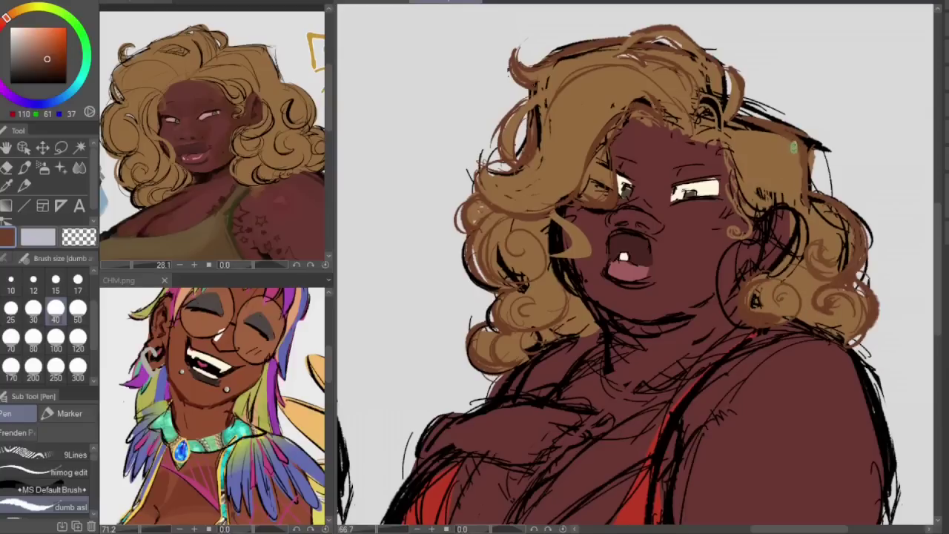
- Draw brown strand lines down the near-side hair behind the temple and fill the crown curl beside them with tan
{"action": "key", "text": "h"}
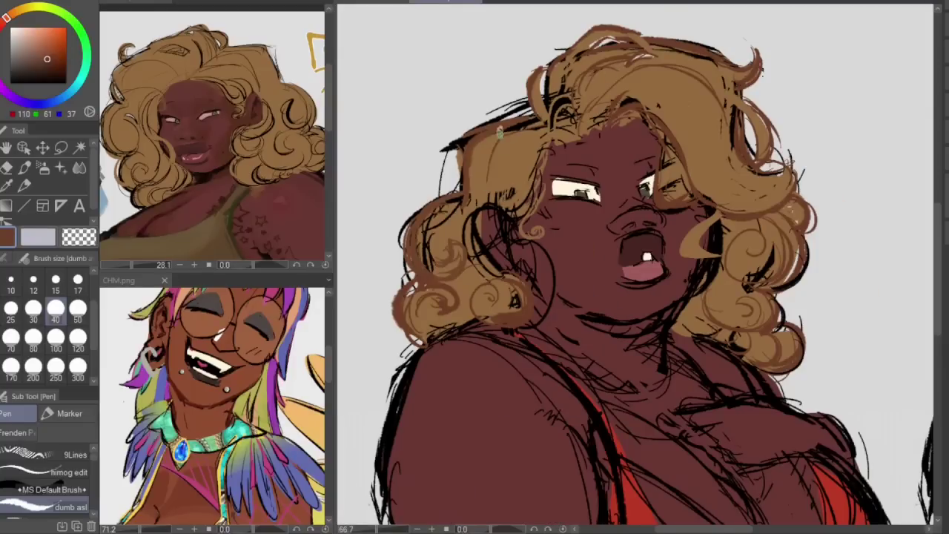
{"action": "key", "text": "h"}
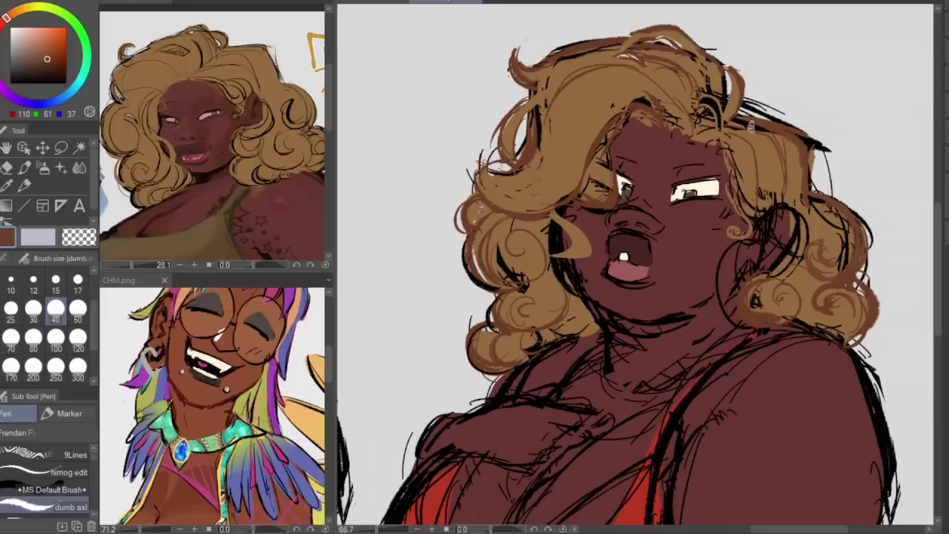
{"action": "left_click", "coordinate": [731, 103], "text": "alt"}
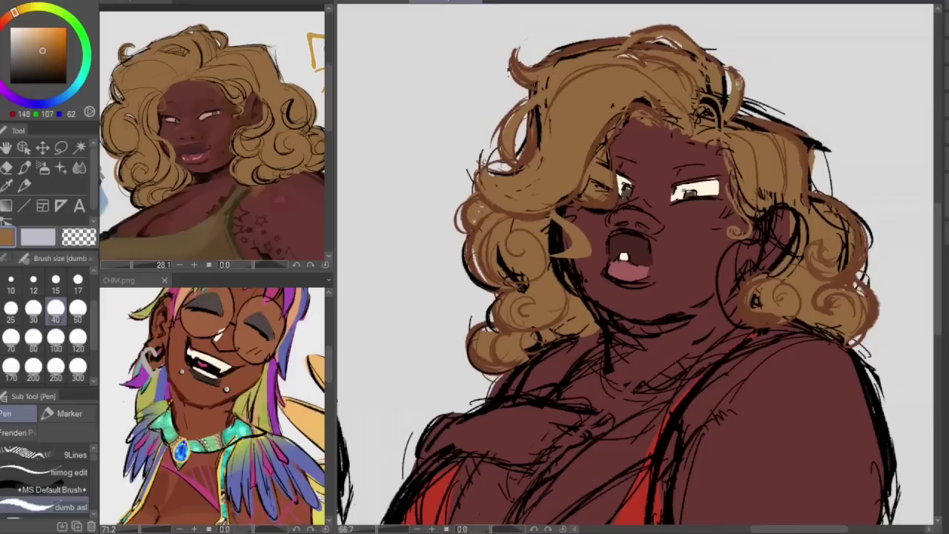
{"action": "key", "text": "h"}
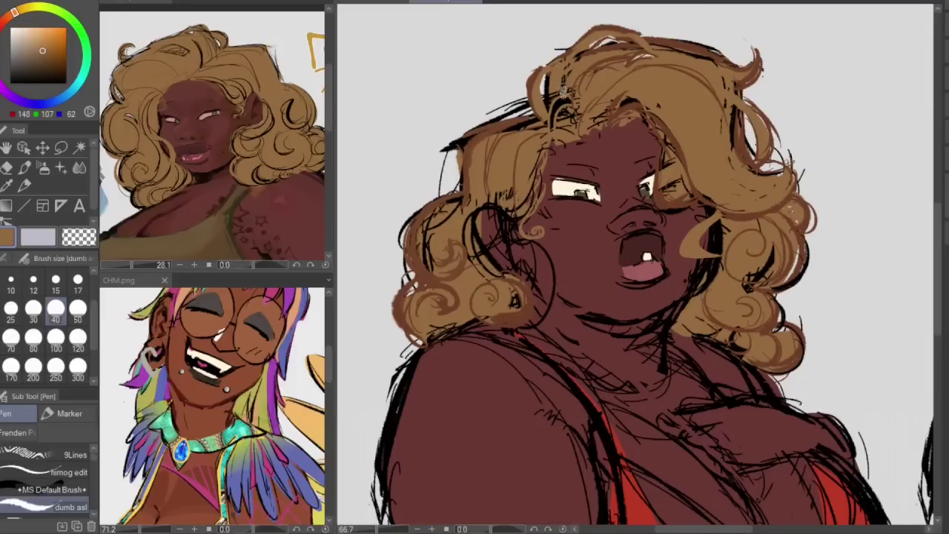
{"action": "key", "text": "h"}
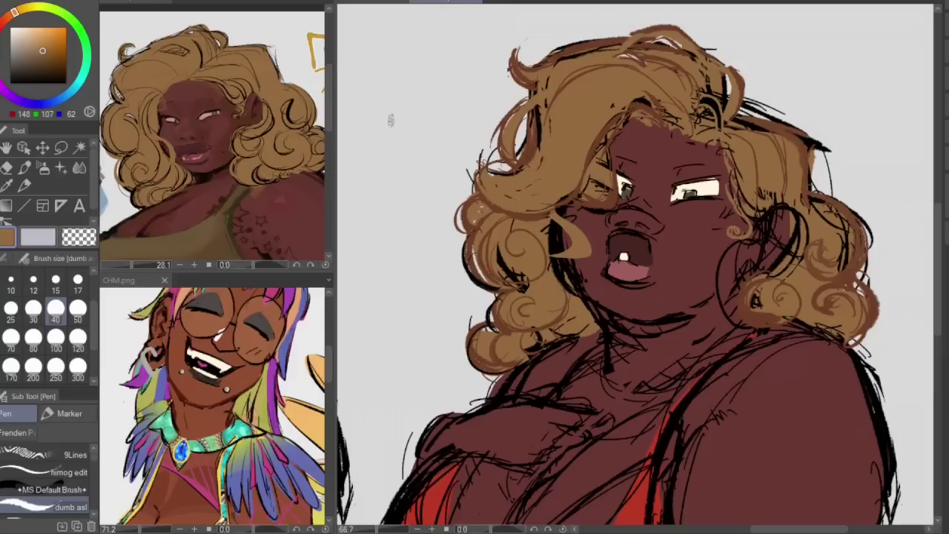
- Sample the tan and extend the near-side hair base outward over the rough black lines at its upper back corner
{"action": "left_click", "coordinate": [665, 130], "text": "alt"}
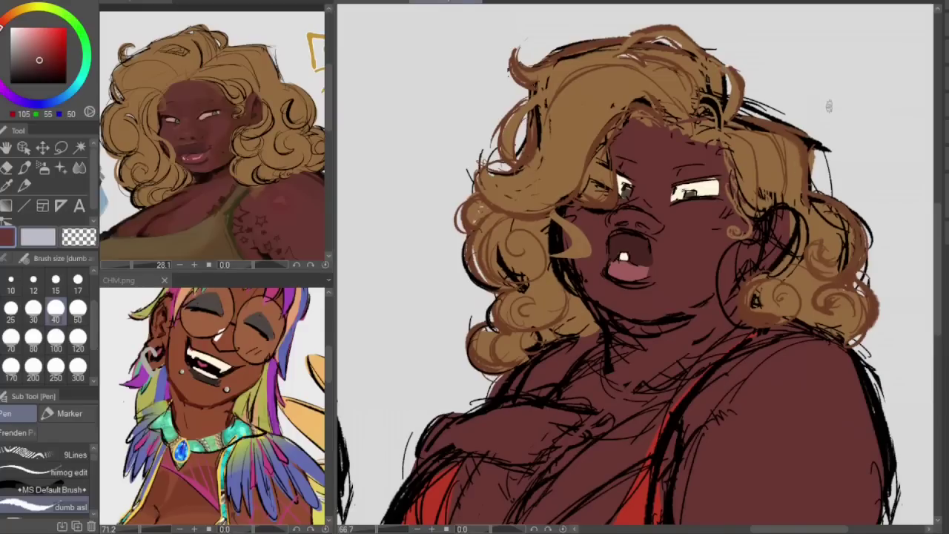
{"action": "left_click", "coordinate": [798, 128], "text": "alt"}
{"action": "mouse_move", "coordinate": [797, 127]}
{"action": "left_mouse_down"}
{"action": "mouse_move", "coordinate": [815, 194]}
{"action": "mouse_move", "coordinate": [816, 170]}
{"action": "mouse_move", "coordinate": [813, 211]}
{"action": "mouse_move", "coordinate": [796, 139]}
{"action": "mouse_move", "coordinate": [776, 127]}
{"action": "left_mouse_up"}
- Outline the extended back corner of the near-side hair in dark brown, then redraw that contour in the lighter line brown
{"action": "left_click", "coordinate": [777, 132], "text": "alt"}
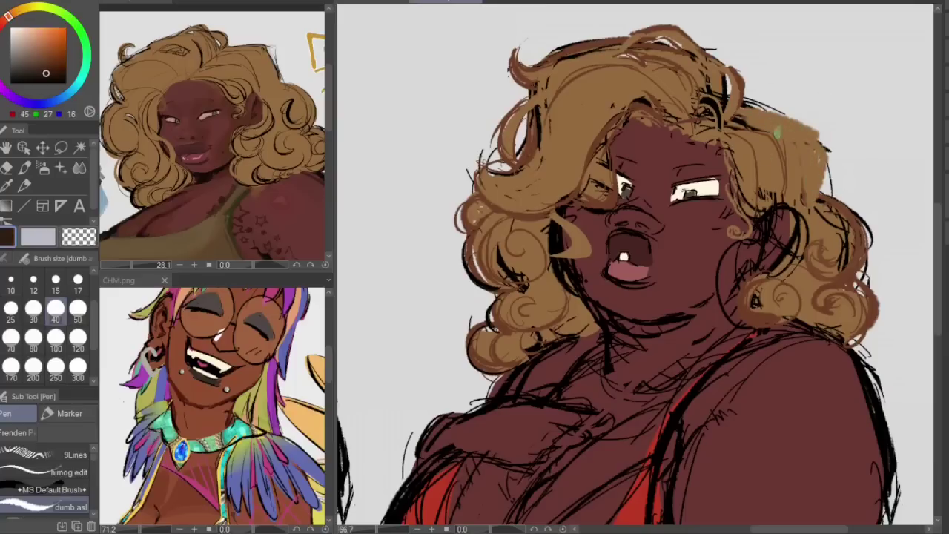
{"action": "left_click_drag", "start_coordinate": [752, 109], "coordinate": [814, 134]}
{"action": "mouse_move", "coordinate": [749, 112]}
{"action": "left_mouse_down"}
{"action": "mouse_move", "coordinate": [803, 128]}
{"action": "mouse_move", "coordinate": [822, 199]}
{"action": "left_mouse_up"}
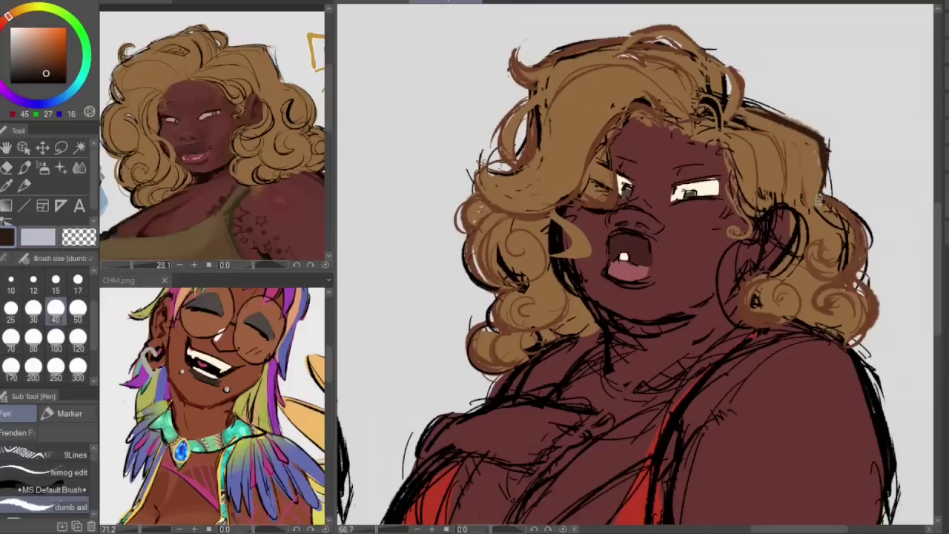
{"action": "left_click", "coordinate": [843, 207], "text": "alt"}
{"action": "mouse_move", "coordinate": [751, 105]}
{"action": "left_mouse_down"}
{"action": "mouse_move", "coordinate": [816, 136]}
{"action": "mouse_move", "coordinate": [823, 197]}
{"action": "left_mouse_up"}
{"action": "key", "text": "h"}
{"action": "key", "text": "h"}
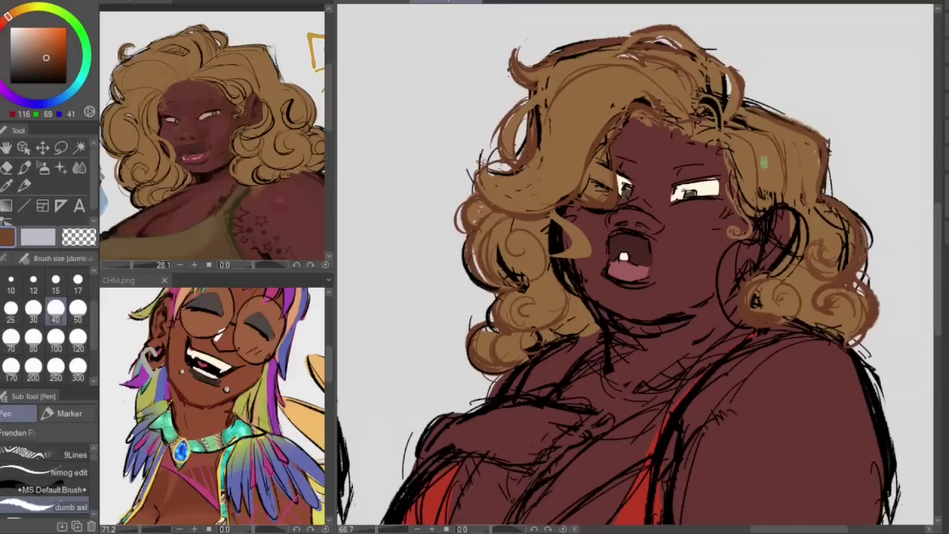
{"action": "left_click", "coordinate": [764, 161], "text": "alt"}
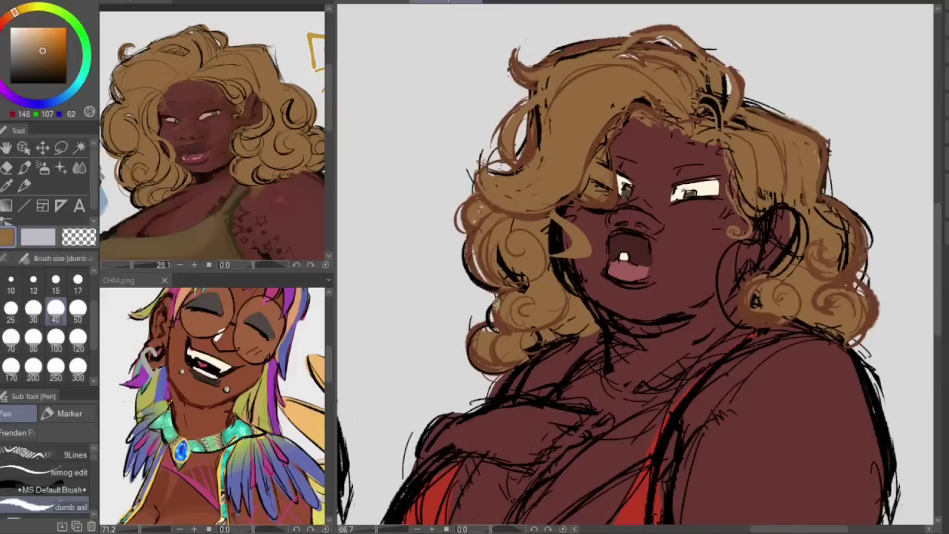
- Cover the loose lines around the lower near-side curl beside the neck with tan, then reinforce the curl's inner shading in black
{"action": "left_click_drag", "start_coordinate": [745, 282], "coordinate": [755, 327]}
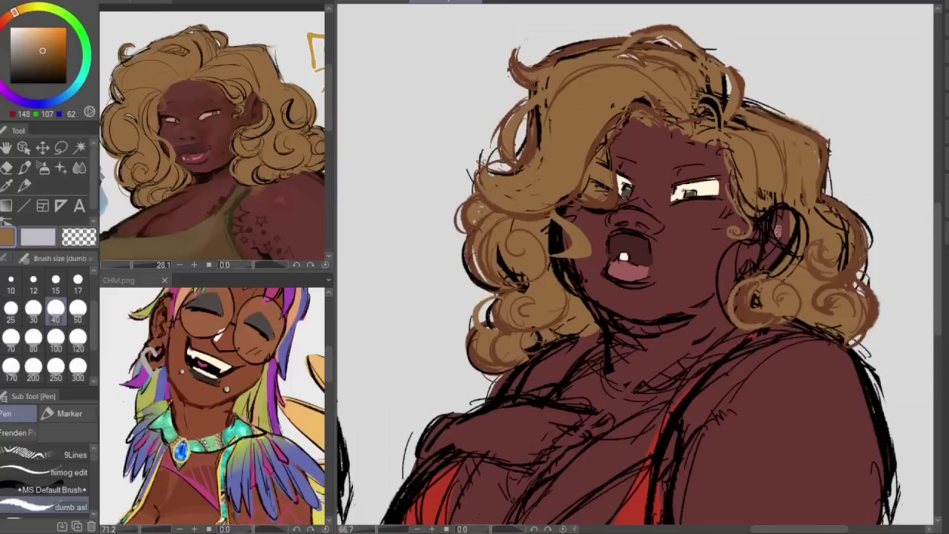
{"action": "left_click", "coordinate": [555, 238], "text": "alt"}
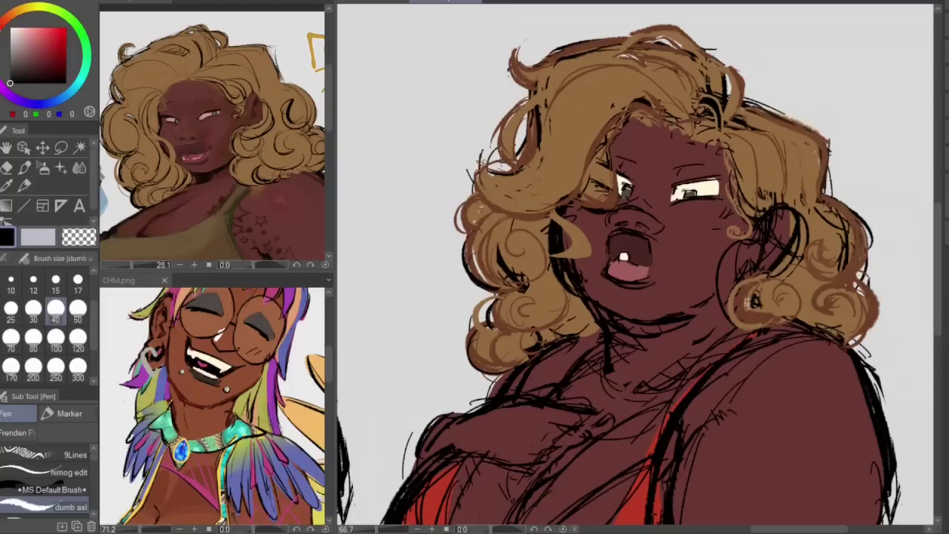
{"action": "left_click_drag", "start_coordinate": [736, 297], "coordinate": [773, 321]}
{"action": "key", "text": "h"}
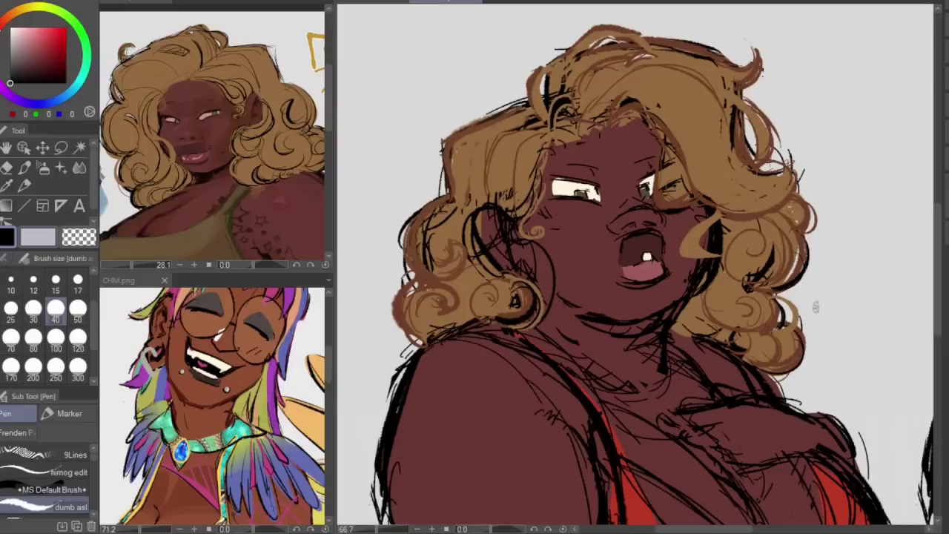
{"action": "key", "text": "h"}
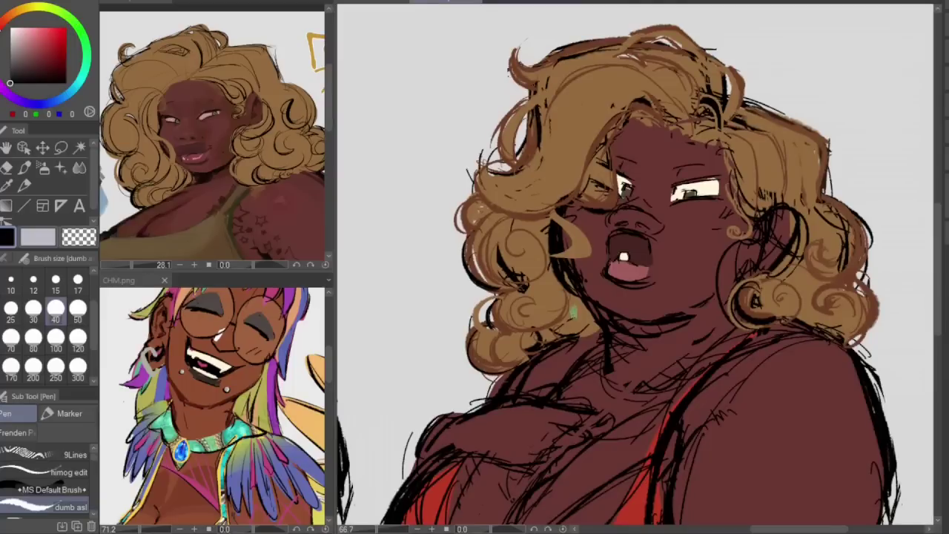
- Add short dark red hatch marks on both cheeks, below the near eye and beside the far-side hair strand
{"action": "left_click", "coordinate": [647, 252], "text": "alt"}
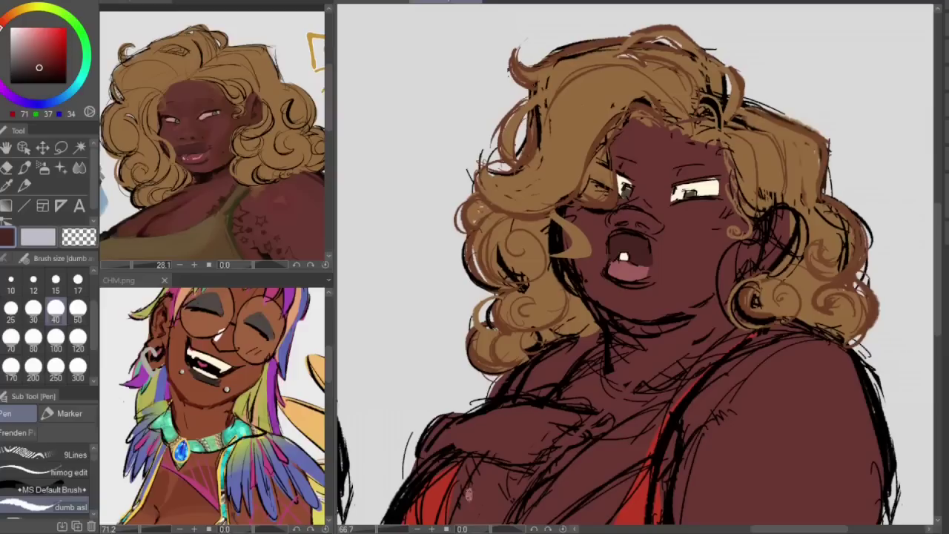
{"action": "key", "text": "ctrl+plus"}
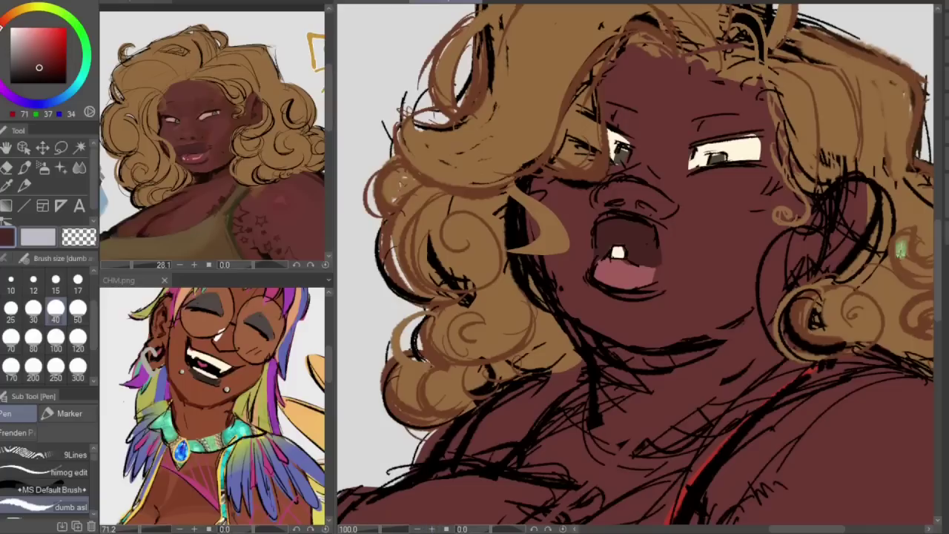
{"action": "left_click_drag", "start_coordinate": [939, 261], "coordinate": [938, 253]}
{"action": "left_click", "coordinate": [715, 290], "text": "alt"}
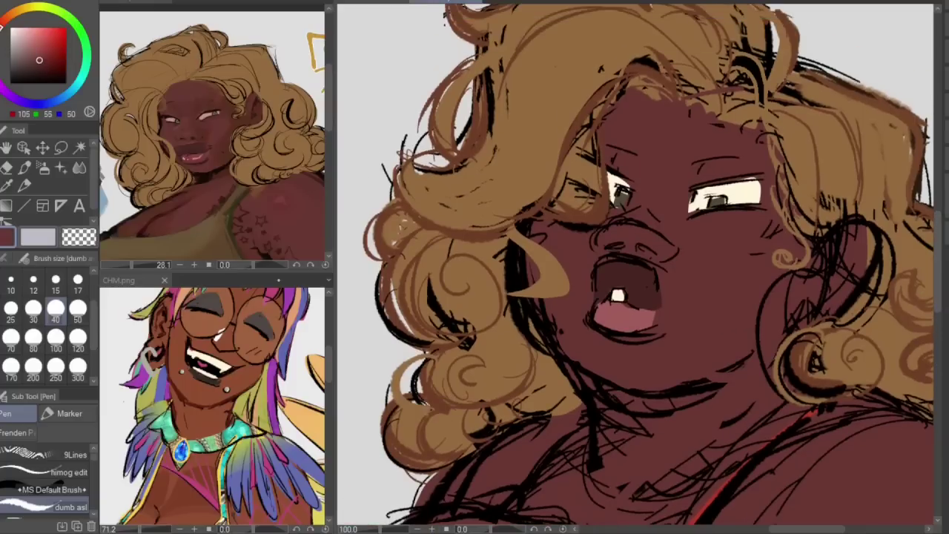
{"action": "left_click", "coordinate": [67, 57]}
{"action": "left_click", "coordinate": [67, 65]}
{"action": "mouse_move", "coordinate": [760, 224]}
{"action": "left_mouse_down"}
{"action": "mouse_move", "coordinate": [750, 246]}
{"action": "mouse_move", "coordinate": [761, 249]}
{"action": "left_mouse_up"}
{"action": "left_click_drag", "start_coordinate": [551, 212], "coordinate": [541, 228]}
{"action": "key", "text": "h"}
{"action": "key", "text": "h"}
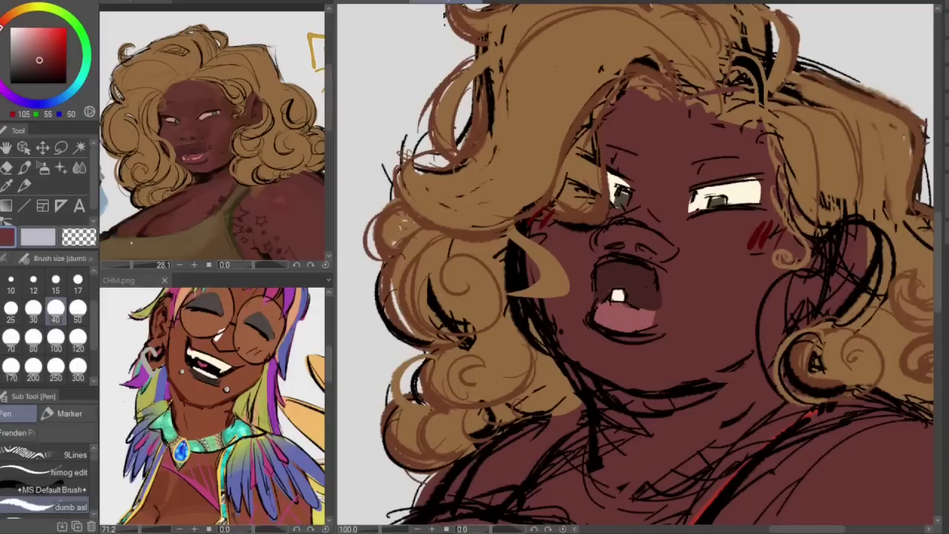
- Trace the jawline under the chin from the far cheek to the near side in very dark red with brush size 30
{"action": "left_click", "coordinate": [56, 69]}
{"action": "left_click", "coordinate": [33, 307]}
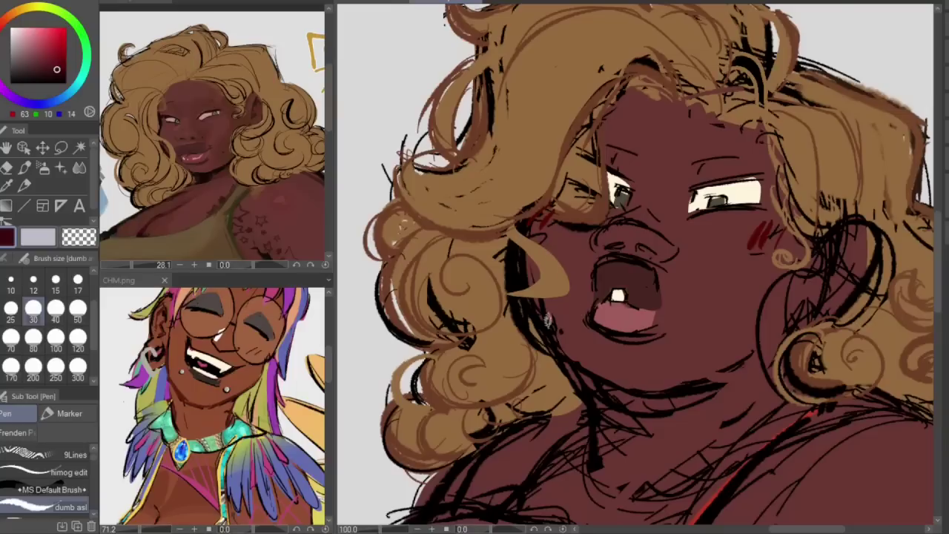
{"action": "mouse_move", "coordinate": [549, 342]}
{"action": "left_mouse_down"}
{"action": "mouse_move", "coordinate": [580, 375]}
{"action": "mouse_move", "coordinate": [571, 363]}
{"action": "mouse_move", "coordinate": [604, 380]}
{"action": "mouse_move", "coordinate": [608, 397]}
{"action": "mouse_move", "coordinate": [725, 381]}
{"action": "left_mouse_up"}
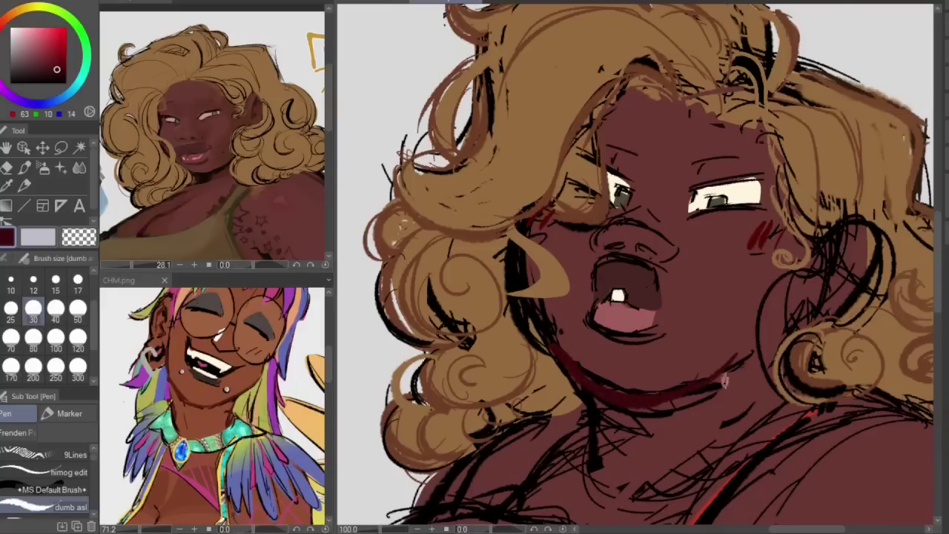
- Sample the skin color and paint over the thick black line inside the far cheek with brush size 50
{"action": "left_click", "coordinate": [722, 271], "text": "alt"}
{"action": "left_click", "coordinate": [78, 308]}
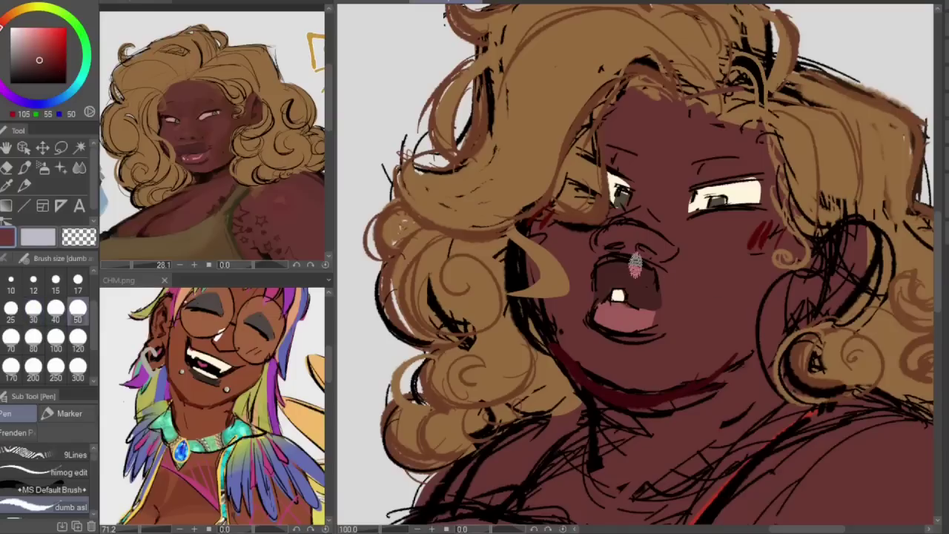
{"action": "key", "text": "h"}
{"action": "key", "text": "h"}
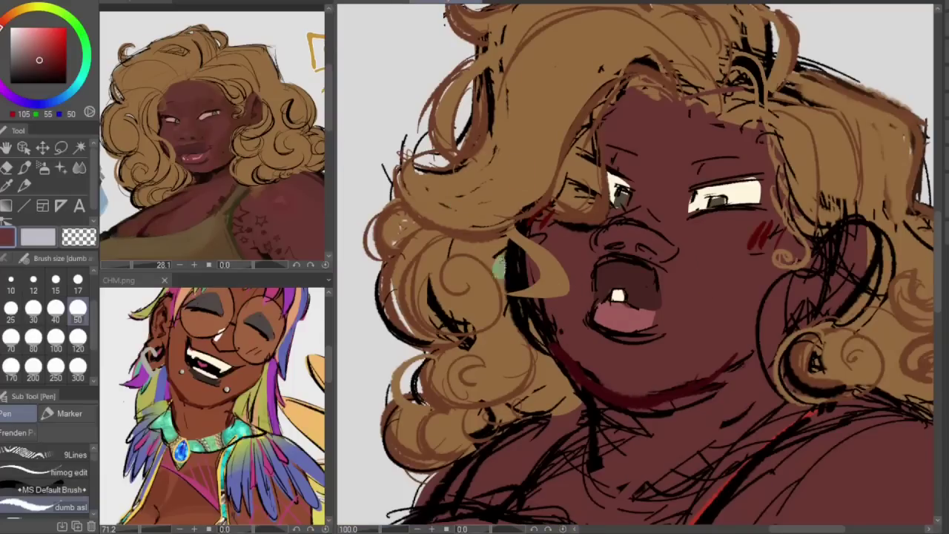
{"action": "mouse_move", "coordinate": [526, 265]}
{"action": "left_mouse_down"}
{"action": "mouse_move", "coordinate": [558, 333]}
{"action": "mouse_move", "coordinate": [549, 326]}
{"action": "mouse_move", "coordinate": [565, 304]}
{"action": "mouse_move", "coordinate": [538, 305]}
{"action": "left_mouse_up"}
{"action": "key", "text": "h"}
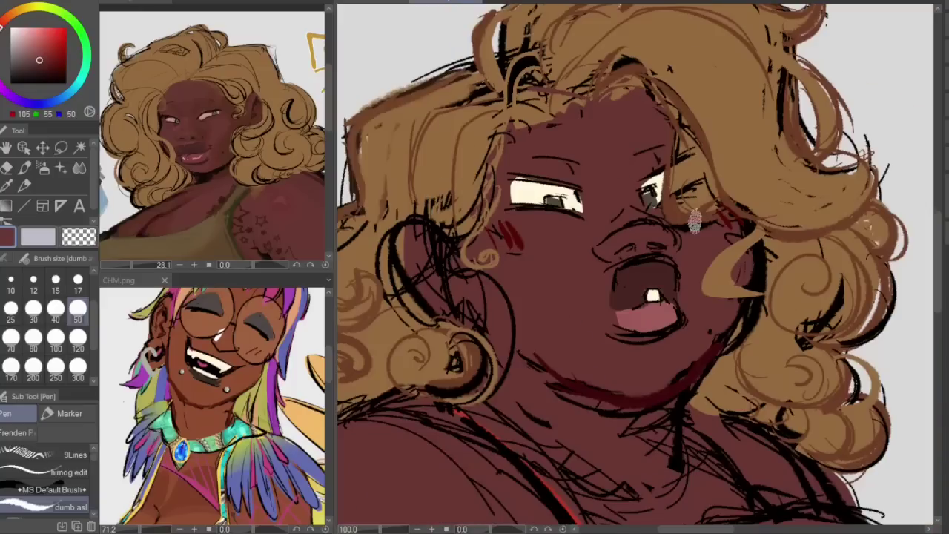
{"action": "key", "text": "h"}
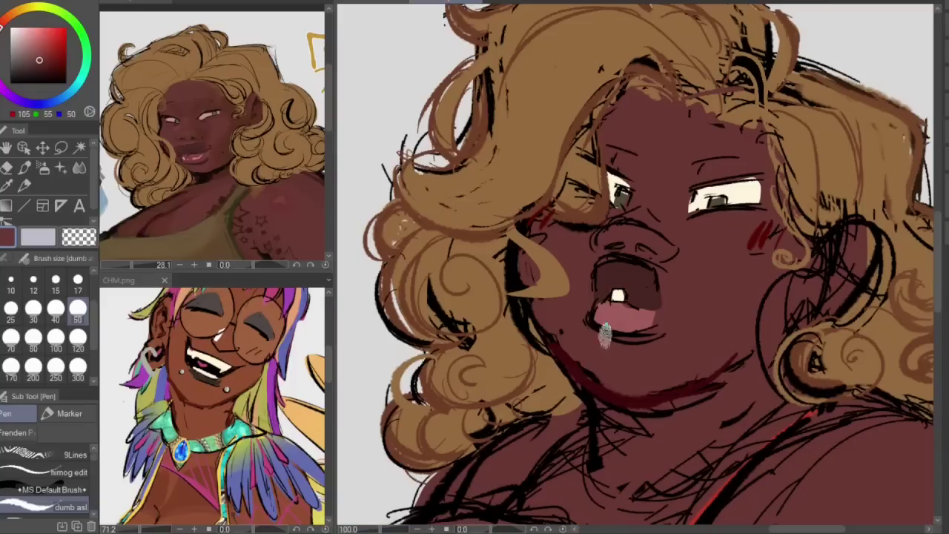
- Paint skin color over the thick jaw strokes and the sketch lines under the chin and on the upper neck with brush size 70
{"action": "left_click_drag", "start_coordinate": [938, 229], "coordinate": [936, 245]}
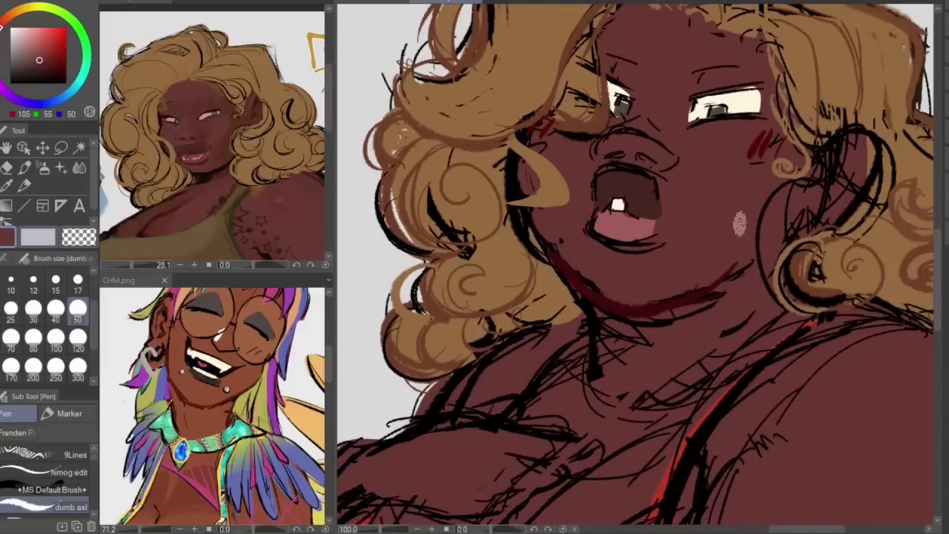
{"action": "key", "text": "h"}
{"action": "key", "text": "h"}
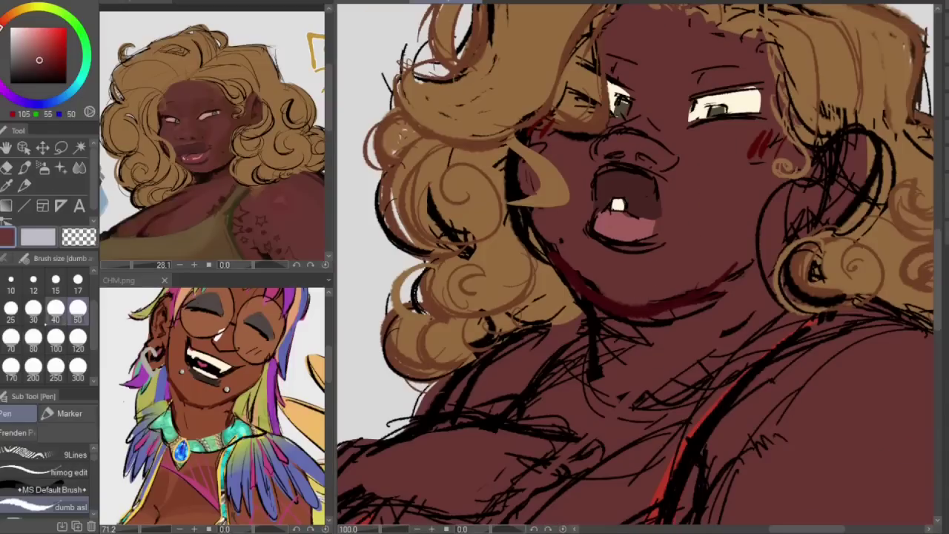
{"action": "left_click", "coordinate": [11, 339]}
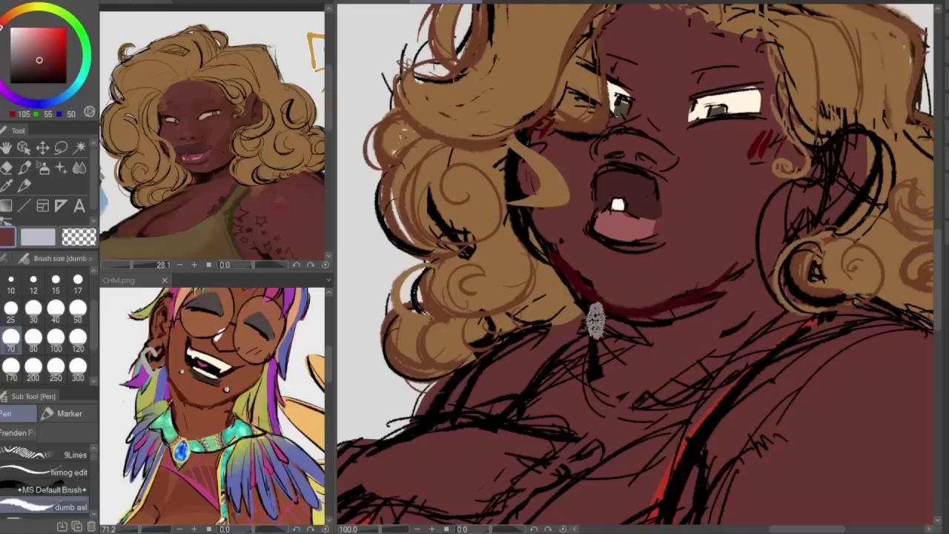
{"action": "left_click_drag", "start_coordinate": [582, 282], "coordinate": [679, 300]}
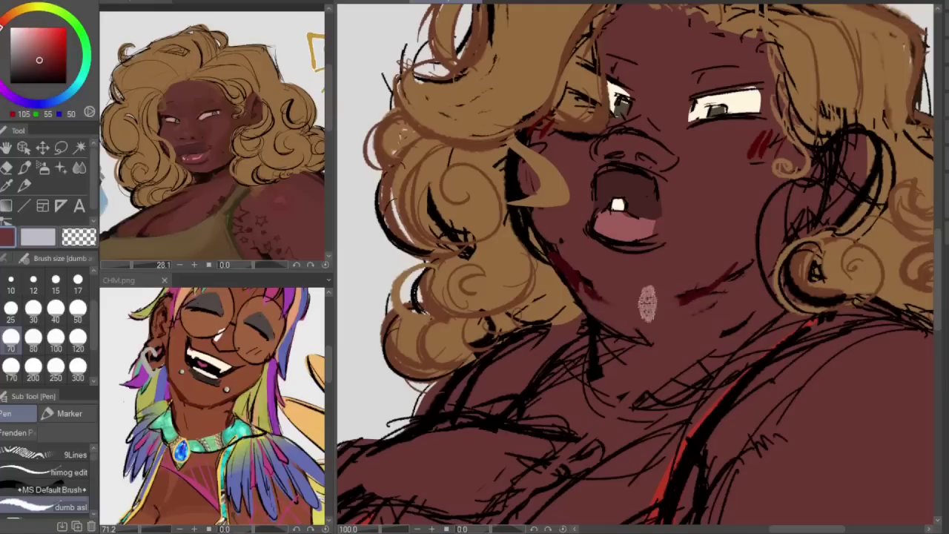
{"action": "key", "text": "h"}
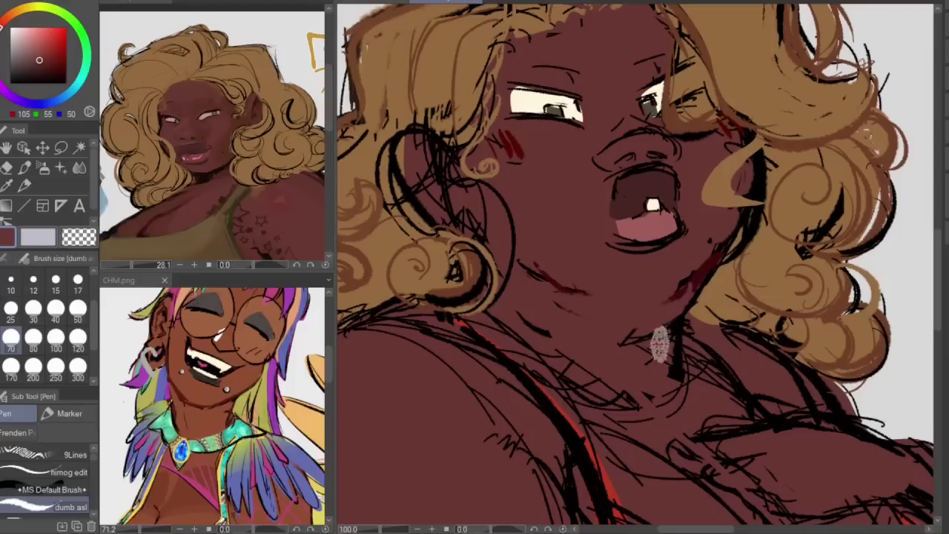
{"action": "key", "text": "h"}
- Redraw the far-side jawline and the neck contour beneath it in the sampled dark red-brown with brush size 40
{"action": "left_click", "coordinate": [571, 276], "text": "alt"}
{"action": "left_click", "coordinate": [58, 309]}
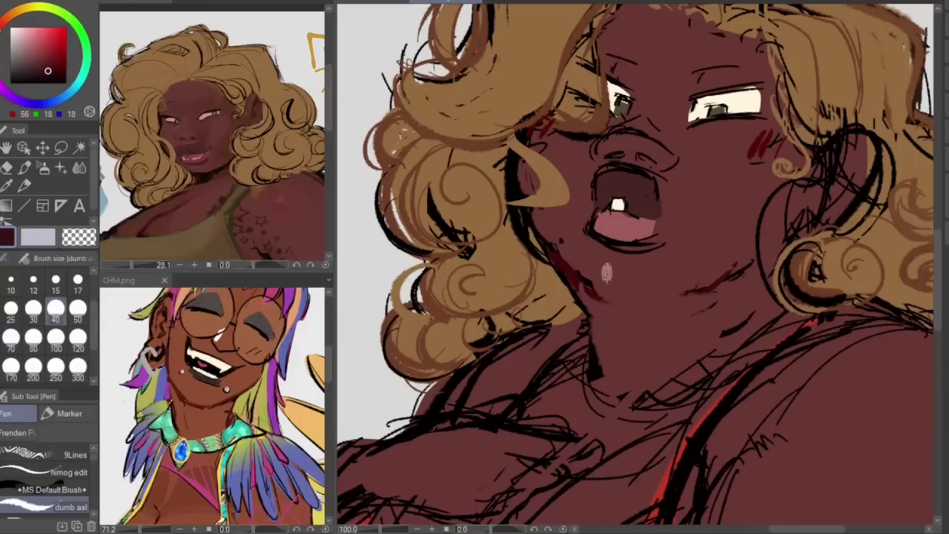
{"action": "left_click_drag", "start_coordinate": [534, 235], "coordinate": [582, 282]}
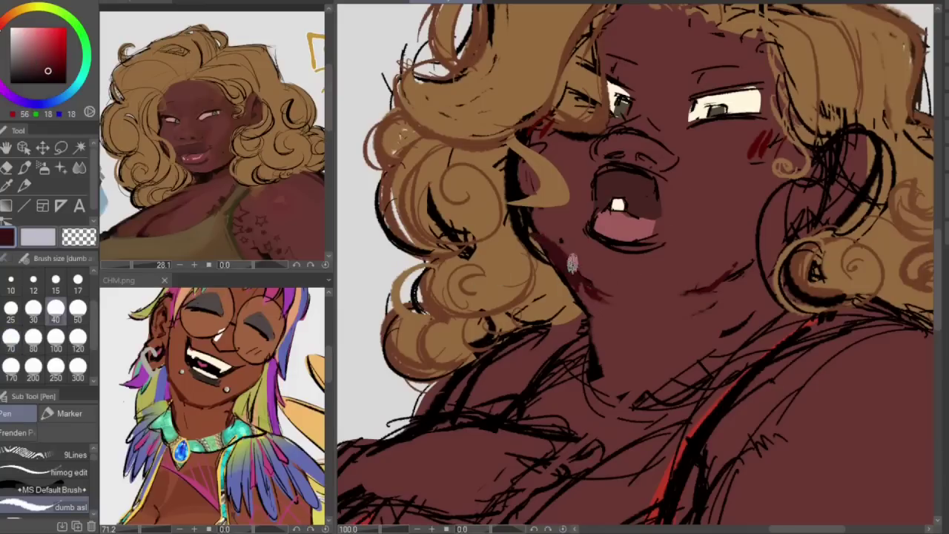
{"action": "key", "text": "h"}
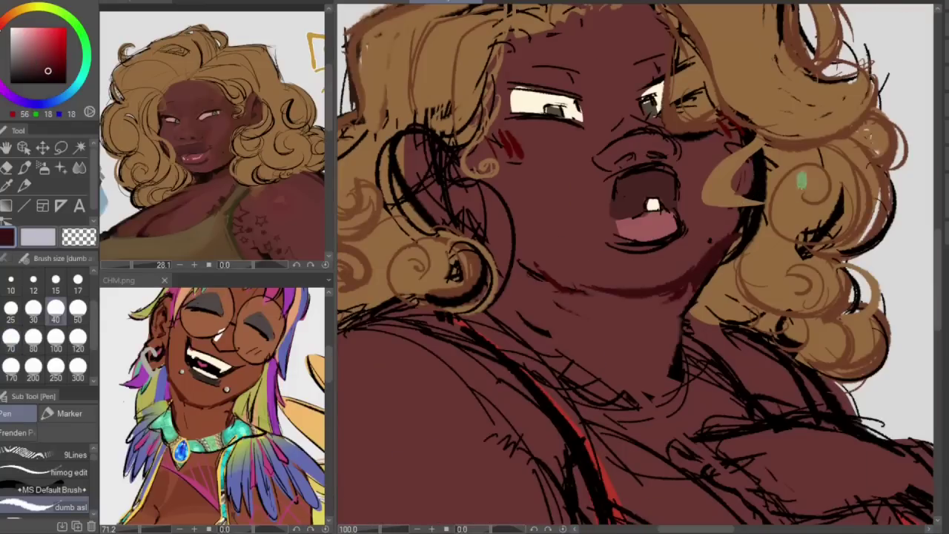
{"action": "key", "text": "h"}
{"action": "left_click_drag", "start_coordinate": [560, 273], "coordinate": [595, 369]}
{"action": "left_click_drag", "start_coordinate": [374, 528], "coordinate": [377, 528]}
{"action": "scroll", "coordinate": [438, 482], "scroll_direction": "up", "scroll_amount": 2}
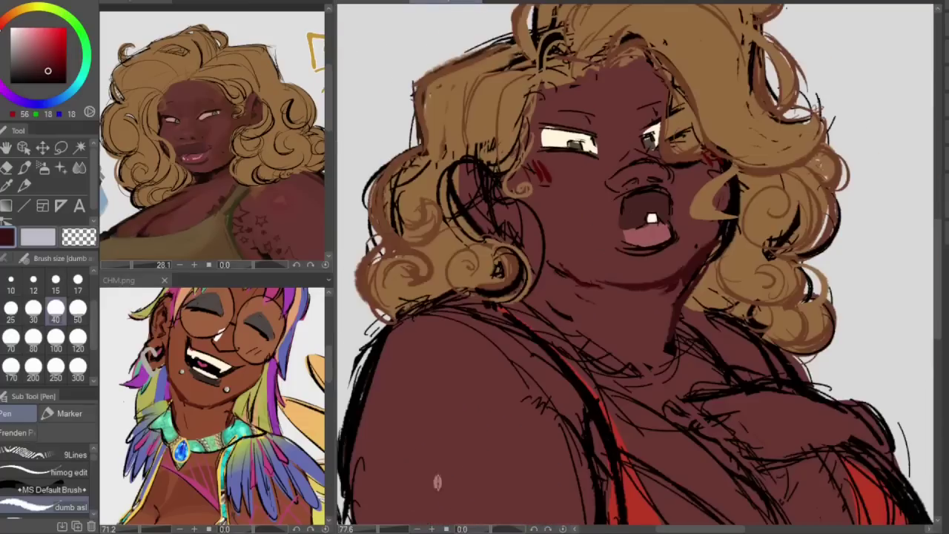
{"action": "scroll", "coordinate": [642, 397], "scroll_direction": "down", "scroll_amount": 1}
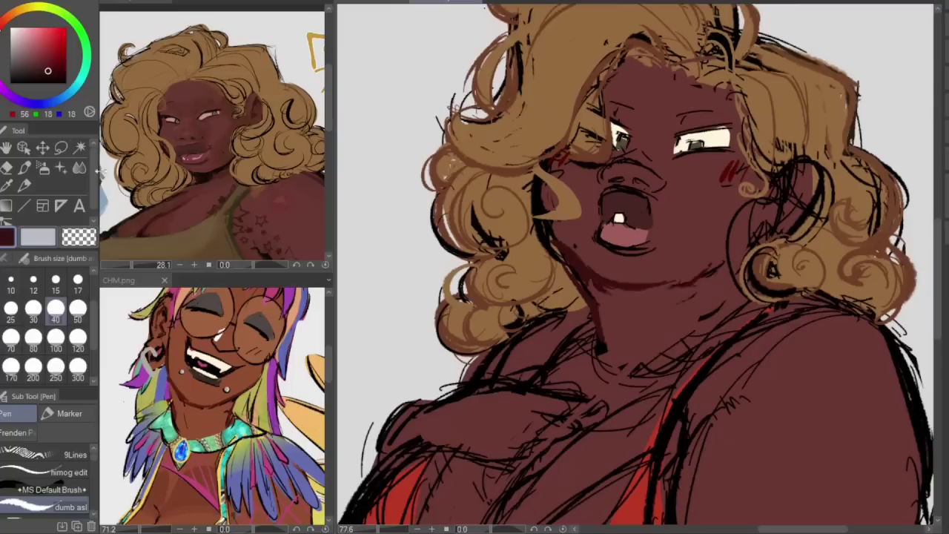
{"action": "key", "text": "m"}
{"action": "key", "text": "h"}
{"action": "key", "text": "h"}
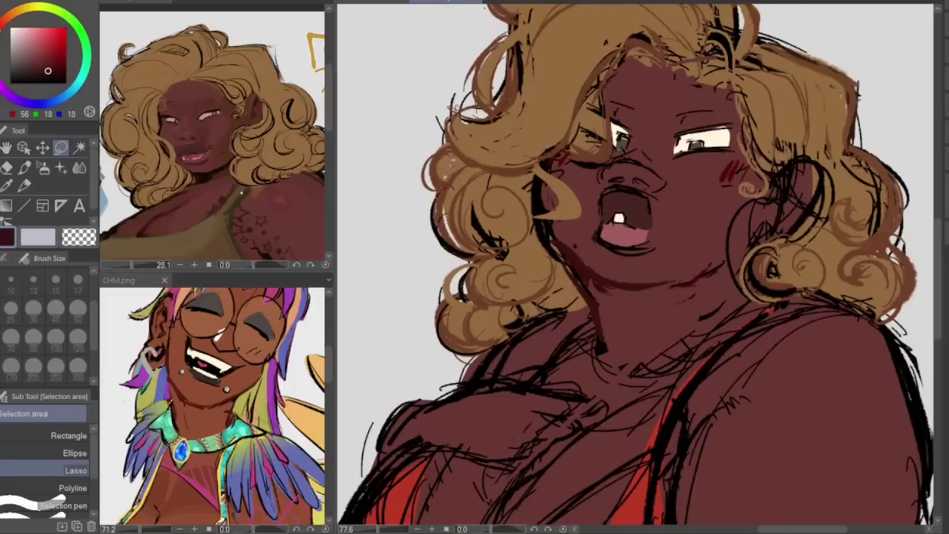
- Cover the mouth's black upper outline with the dark mouth color at brush size 25, and clean up the lower lip with pink and skin tones
{"action": "right_click", "coordinate": [582, 264]}
{"action": "left_click", "coordinate": [24, 168]}
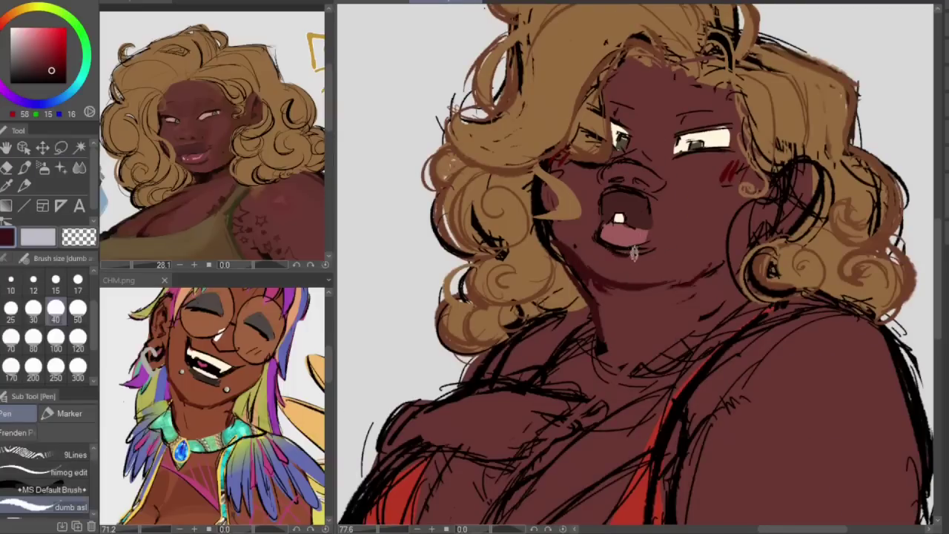
{"action": "left_click", "coordinate": [674, 177], "text": "alt"}
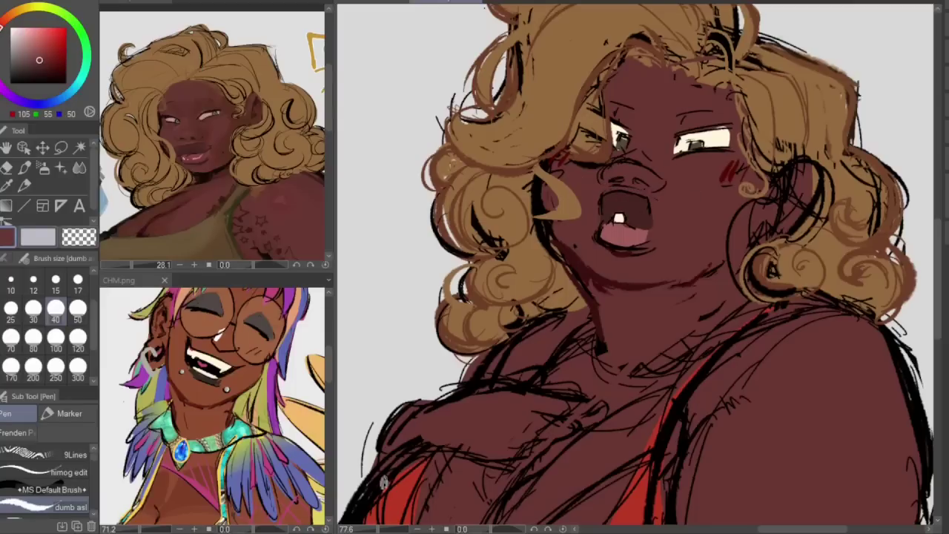
{"action": "key", "text": "ctrl+minus"}
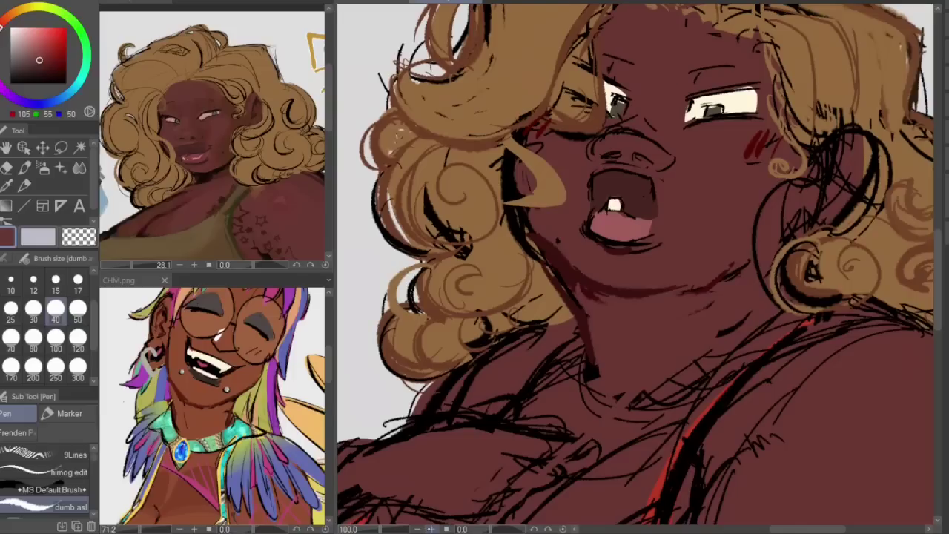
{"action": "left_click", "coordinate": [431, 529]}
{"action": "left_click", "coordinate": [620, 152], "text": "alt"}
{"action": "left_click", "coordinate": [11, 310]}
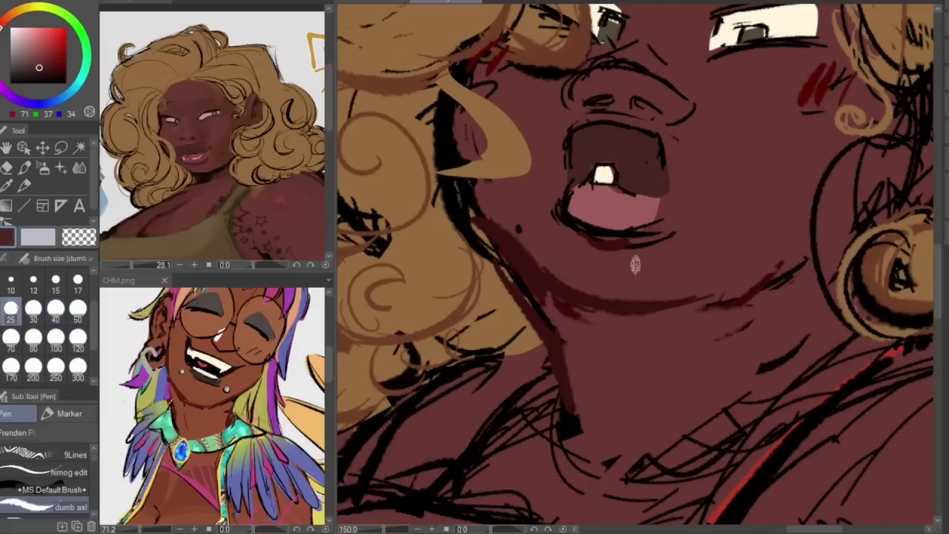
{"action": "mouse_move", "coordinate": [564, 160]}
{"action": "left_mouse_down"}
{"action": "mouse_move", "coordinate": [569, 136]}
{"action": "mouse_move", "coordinate": [566, 164]}
{"action": "mouse_move", "coordinate": [578, 135]}
{"action": "mouse_move", "coordinate": [622, 128]}
{"action": "mouse_move", "coordinate": [584, 136]}
{"action": "mouse_move", "coordinate": [647, 140]}
{"action": "left_mouse_up"}
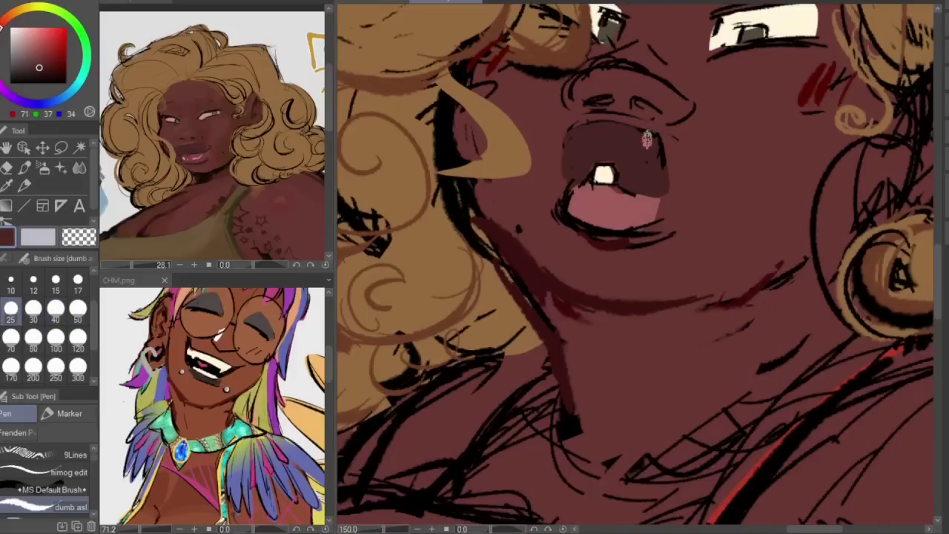
{"action": "left_click", "coordinate": [613, 205], "text": "alt"}
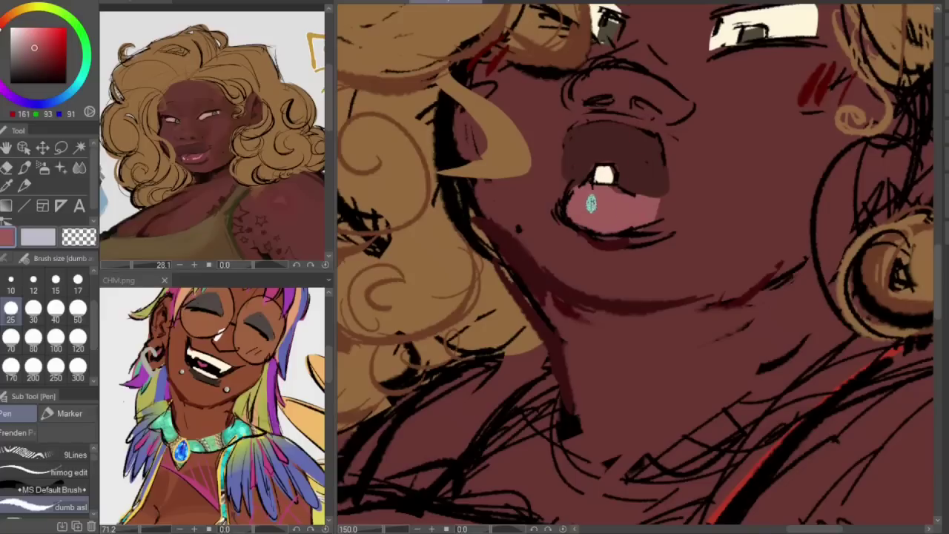
{"action": "left_click", "coordinate": [698, 172], "text": "alt"}
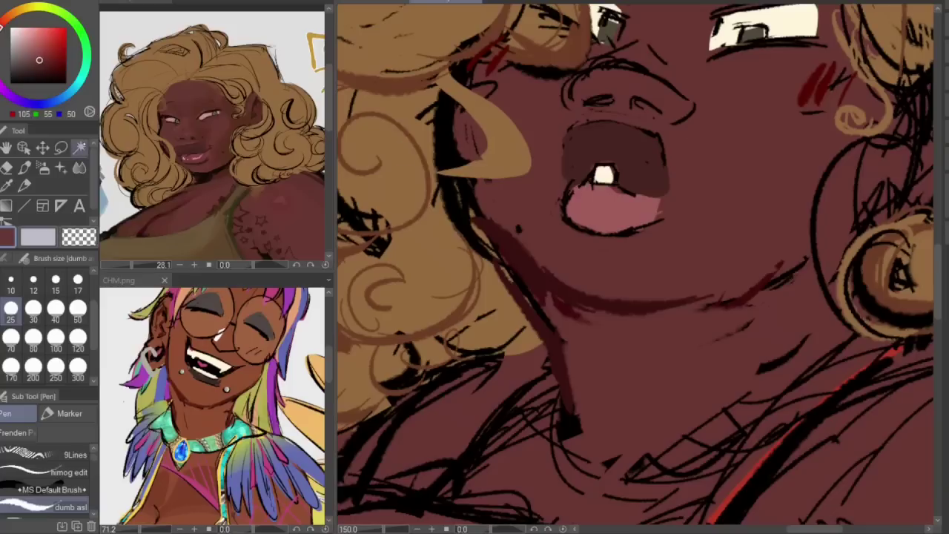
- Blend the near-side corner of the mouth into the skin with the Soft airbrush at size 40, and return to the pen
{"action": "left_click", "coordinate": [43, 168]}
{"action": "left_click", "coordinate": [55, 307]}
{"action": "mouse_move", "coordinate": [644, 185]}
{"action": "left_mouse_down"}
{"action": "mouse_move", "coordinate": [675, 198]}
{"action": "mouse_move", "coordinate": [649, 213]}
{"action": "mouse_move", "coordinate": [667, 197]}
{"action": "left_mouse_up"}
{"action": "key", "text": "h"}
{"action": "key", "text": "h"}
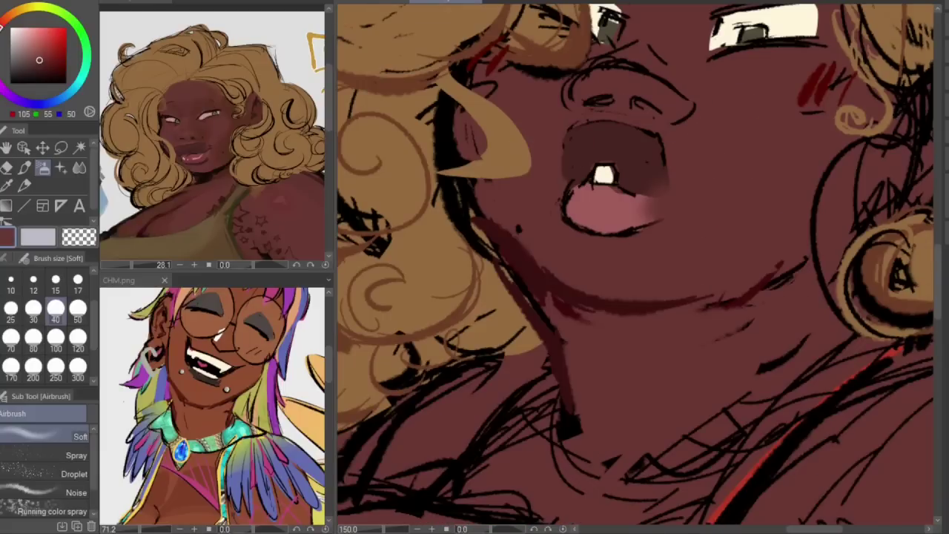
{"action": "left_click", "coordinate": [24, 185]}
{"action": "mouse_move", "coordinate": [384, 529]}
{"action": "left_mouse_down"}
{"action": "mouse_move", "coordinate": [369, 529]}
{"action": "mouse_move", "coordinate": [379, 529]}
{"action": "left_mouse_up"}
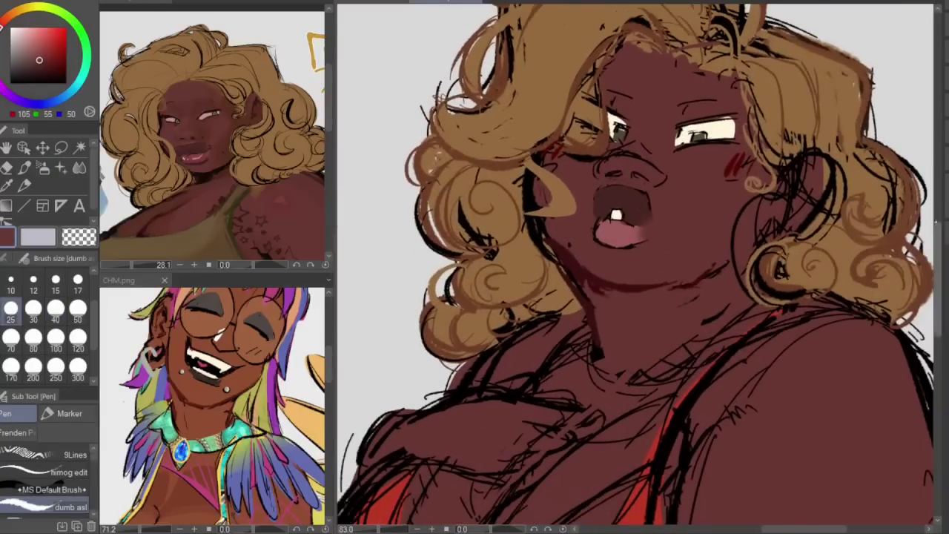
{"action": "key", "text": "h"}
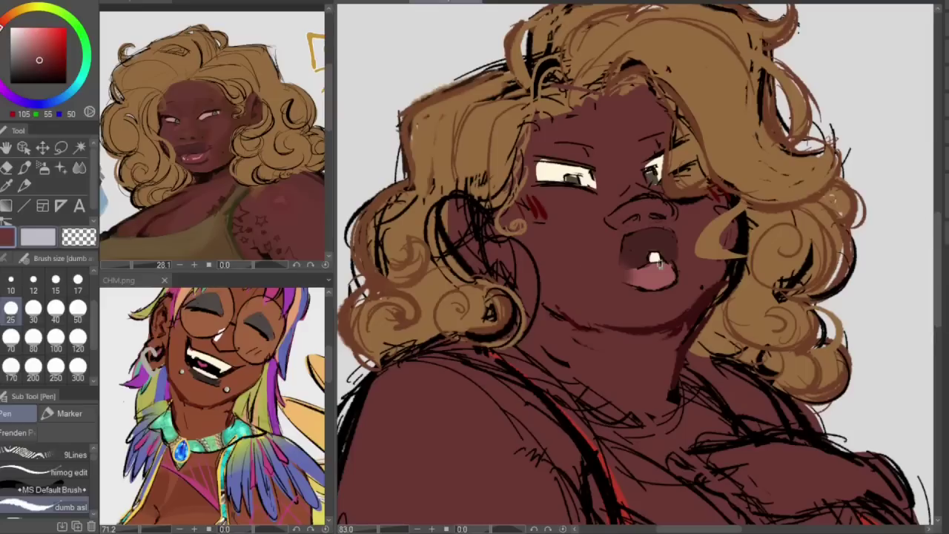
- Fill the shadow under the chin with solid black at brush size 30, and add black accents along the neck and collarbone
{"action": "key", "text": "h"}
{"action": "left_click", "coordinate": [525, 231], "text": "alt"}
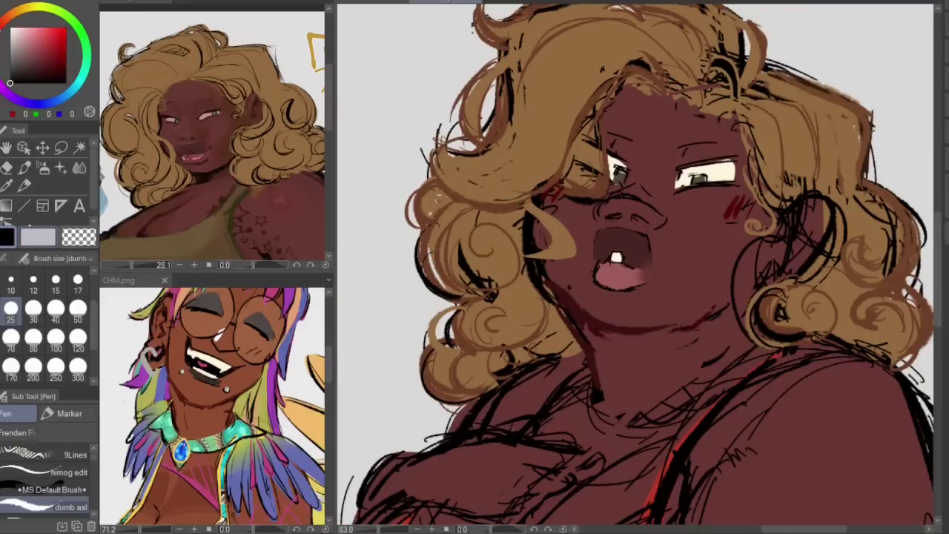
{"action": "left_click", "coordinate": [34, 340]}
{"action": "left_click", "coordinate": [56, 310]}
{"action": "left_click", "coordinate": [33, 310]}
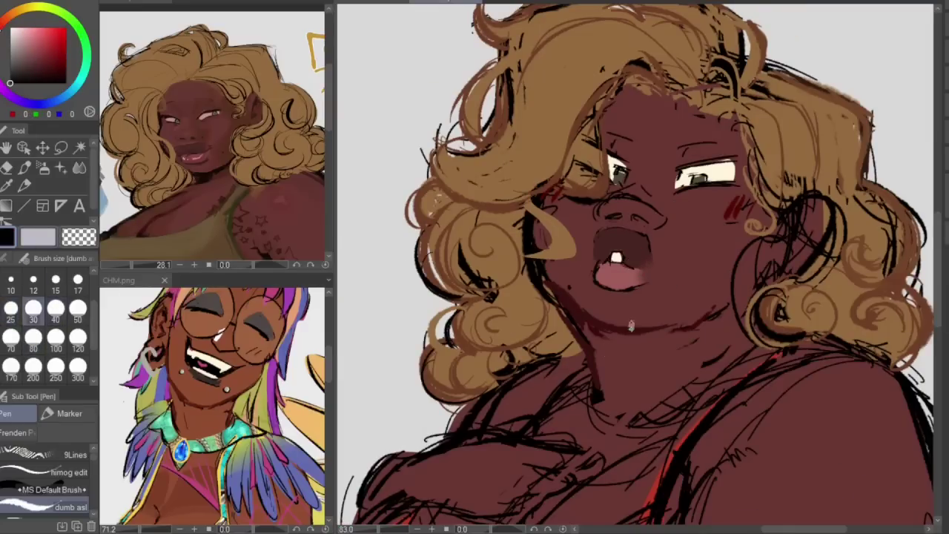
{"action": "key", "text": "h"}
{"action": "mouse_move", "coordinate": [690, 328]}
{"action": "left_mouse_down"}
{"action": "mouse_move", "coordinate": [673, 338]}
{"action": "mouse_move", "coordinate": [673, 380]}
{"action": "left_mouse_up"}
{"action": "key", "text": "h"}
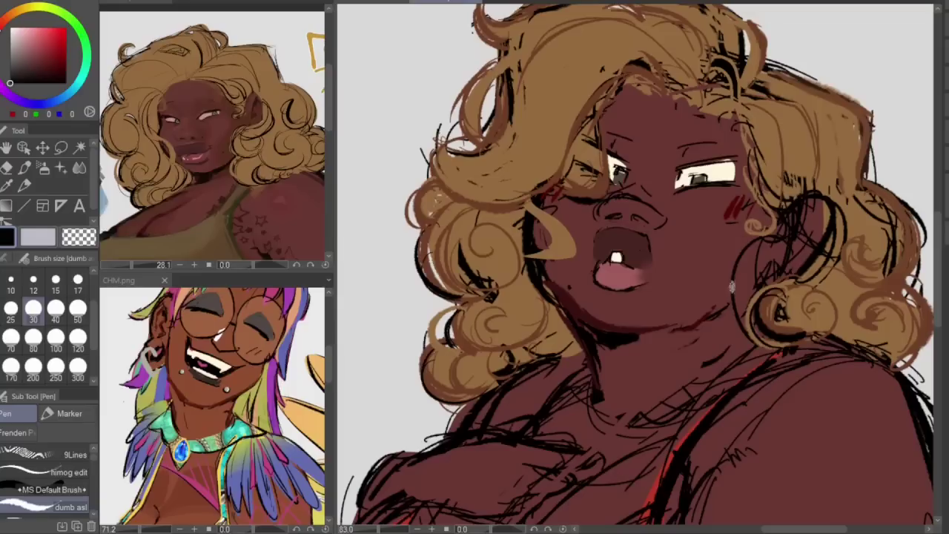
{"action": "mouse_move", "coordinate": [582, 351]}
{"action": "left_mouse_down"}
{"action": "mouse_move", "coordinate": [552, 364]}
{"action": "mouse_move", "coordinate": [562, 382]}
{"action": "left_mouse_up"}
{"action": "left_click_drag", "start_coordinate": [938, 261], "coordinate": [937, 291]}
{"action": "left_click_drag", "start_coordinate": [707, 264], "coordinate": [625, 290]}
- Clear the stray sketch lines from the neck and upper chest by lassoing them and filling with the sampled skin color
{"action": "left_click", "coordinate": [653, 237], "text": "alt"}
{"action": "key", "text": "m"}
{"action": "mouse_move", "coordinate": [620, 282]}
{"action": "left_mouse_down"}
{"action": "mouse_move", "coordinate": [647, 276]}
{"action": "mouse_move", "coordinate": [682, 263]}
{"action": "mouse_move", "coordinate": [733, 226]}
{"action": "mouse_move", "coordinate": [697, 215]}
{"action": "left_mouse_up"}
{"action": "left_click", "coordinate": [750, 308]}
{"action": "left_click", "coordinate": [687, 182]}
{"action": "mouse_move", "coordinate": [591, 233]}
{"action": "left_mouse_down"}
{"action": "mouse_move", "coordinate": [594, 291]}
{"action": "mouse_move", "coordinate": [586, 245]}
{"action": "left_mouse_up"}
{"action": "left_click", "coordinate": [651, 324]}
{"action": "left_click", "coordinate": [663, 232]}
{"action": "mouse_move", "coordinate": [658, 286]}
{"action": "left_mouse_down"}
{"action": "mouse_move", "coordinate": [529, 396]}
{"action": "mouse_move", "coordinate": [475, 504]}
{"action": "mouse_move", "coordinate": [630, 415]}
{"action": "mouse_move", "coordinate": [656, 330]}
{"action": "left_mouse_up"}
{"action": "left_click", "coordinate": [594, 388]}
{"action": "key", "text": "ctrl+d"}
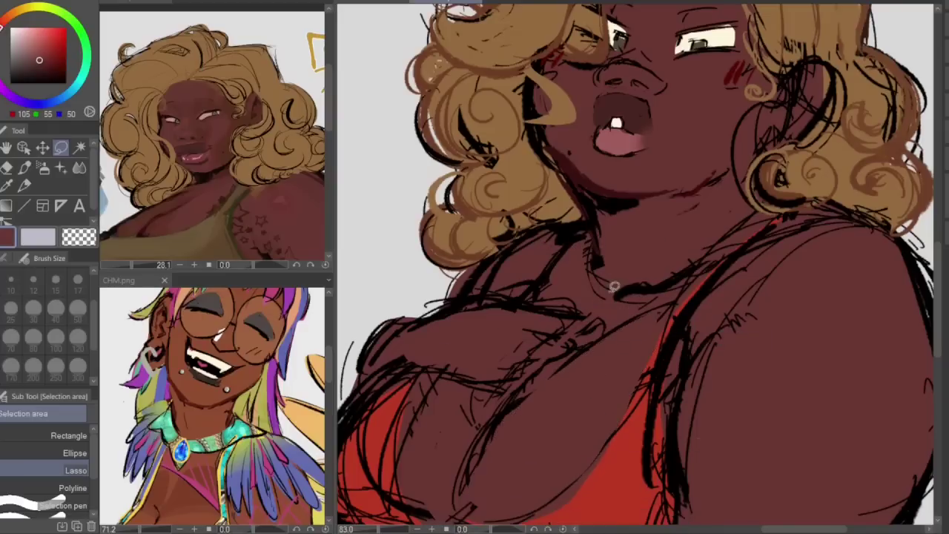
- Lasso the hollow around the collarbones and shade it with darker brown (RGB 79, 43, 40) using the Soft airbrush
{"action": "key", "text": "h"}
{"action": "key", "text": "h"}
{"action": "mouse_move", "coordinate": [542, 297]}
{"action": "left_mouse_down"}
{"action": "mouse_move", "coordinate": [571, 255]}
{"action": "mouse_move", "coordinate": [591, 291]}
{"action": "mouse_move", "coordinate": [645, 285]}
{"action": "left_mouse_up"}
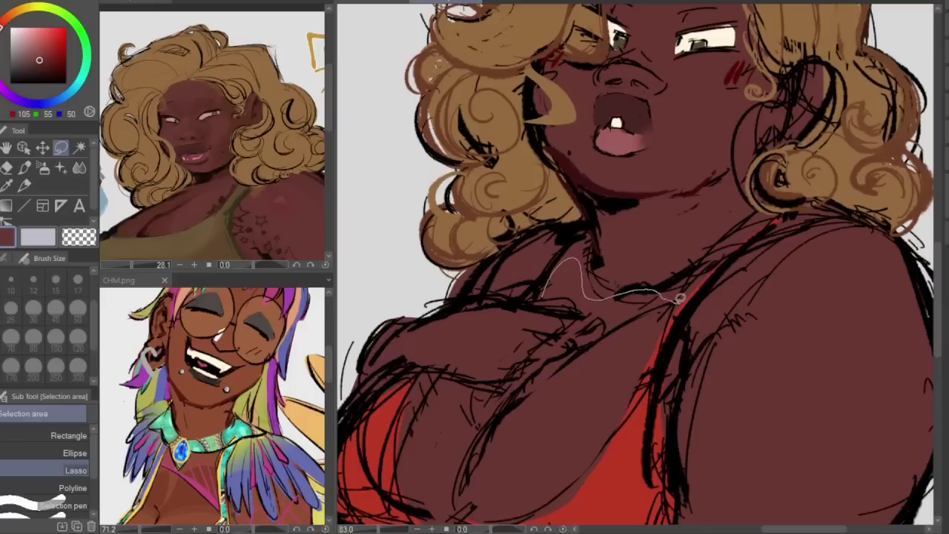
{"action": "left_click_drag", "start_coordinate": [608, 311], "coordinate": [556, 295]}
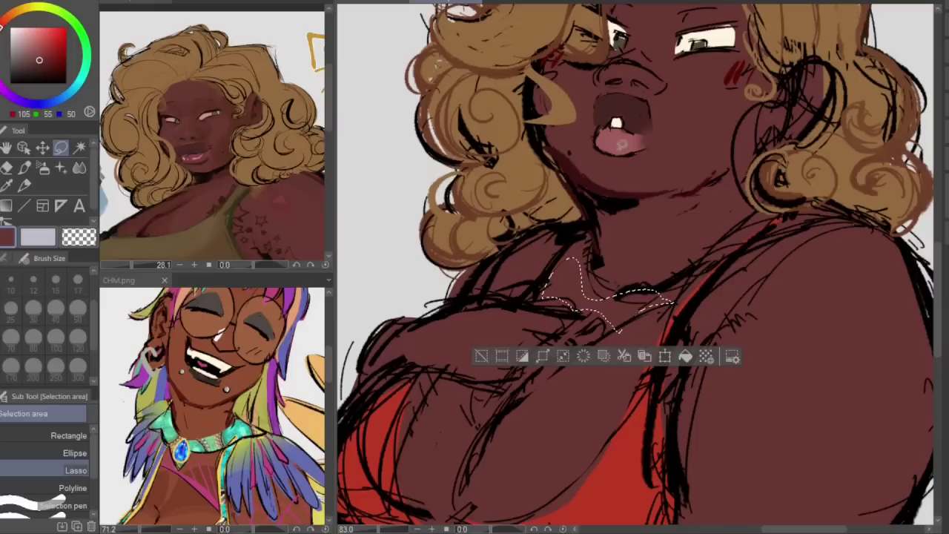
{"action": "left_click", "coordinate": [38, 66]}
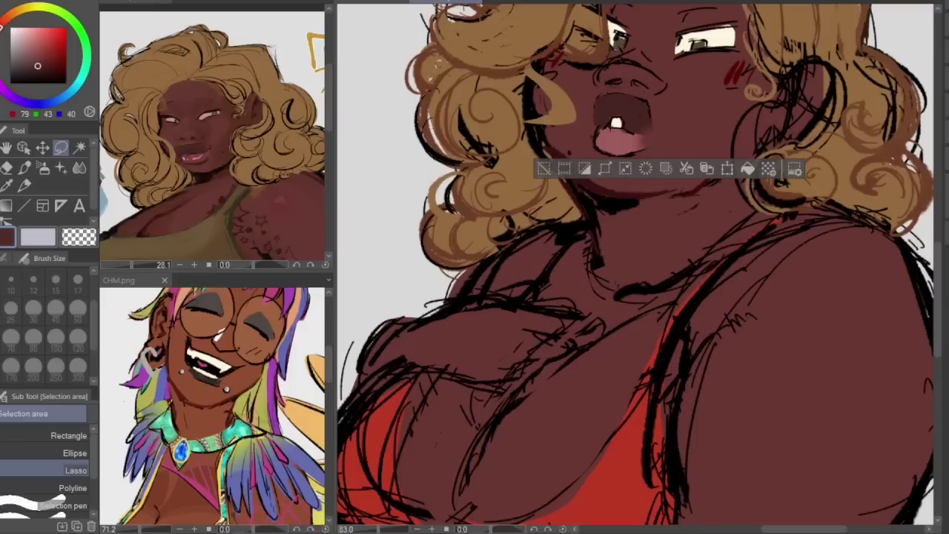
{"action": "left_click_drag", "start_coordinate": [544, 298], "coordinate": [546, 294]}
{"action": "left_click", "coordinate": [685, 356]}
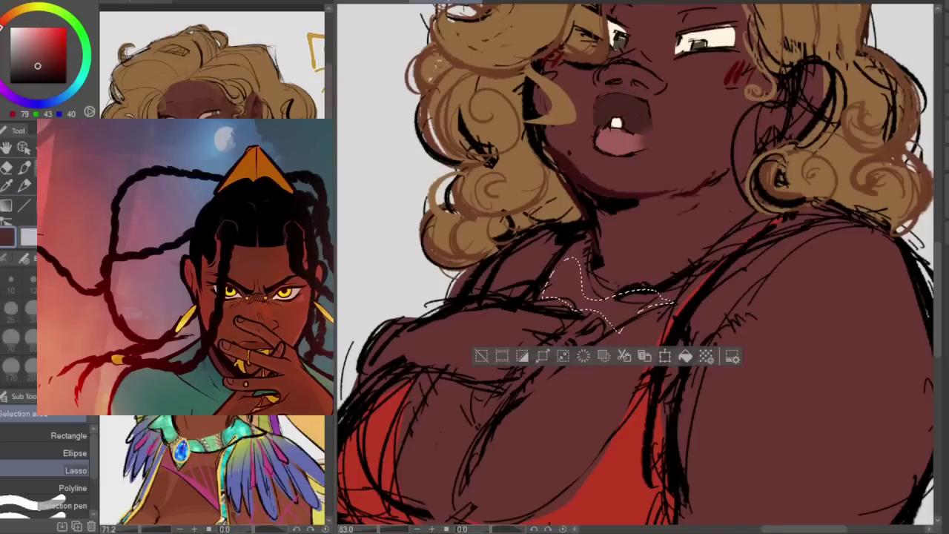
{"action": "key", "text": "b"}
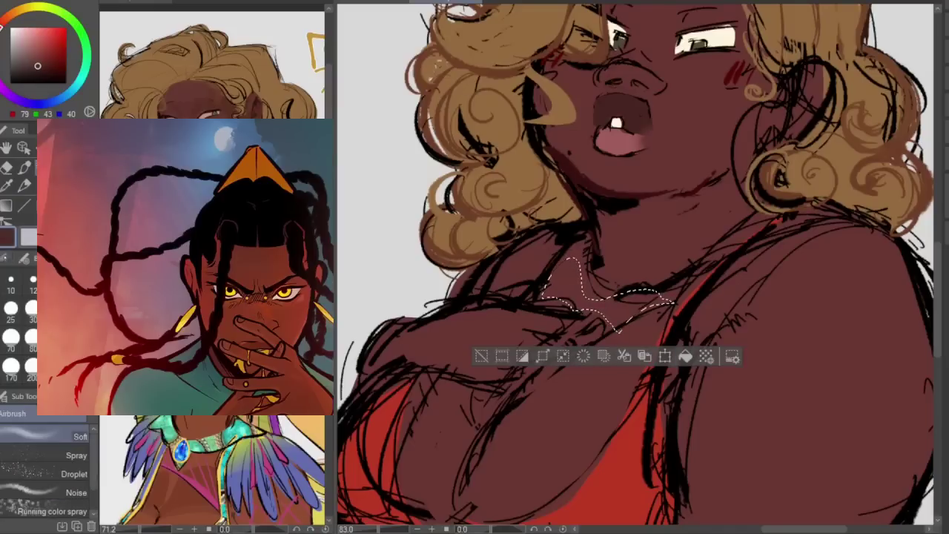
{"action": "left_click", "coordinate": [5, 258]}
{"action": "left_click", "coordinate": [25, 362]}
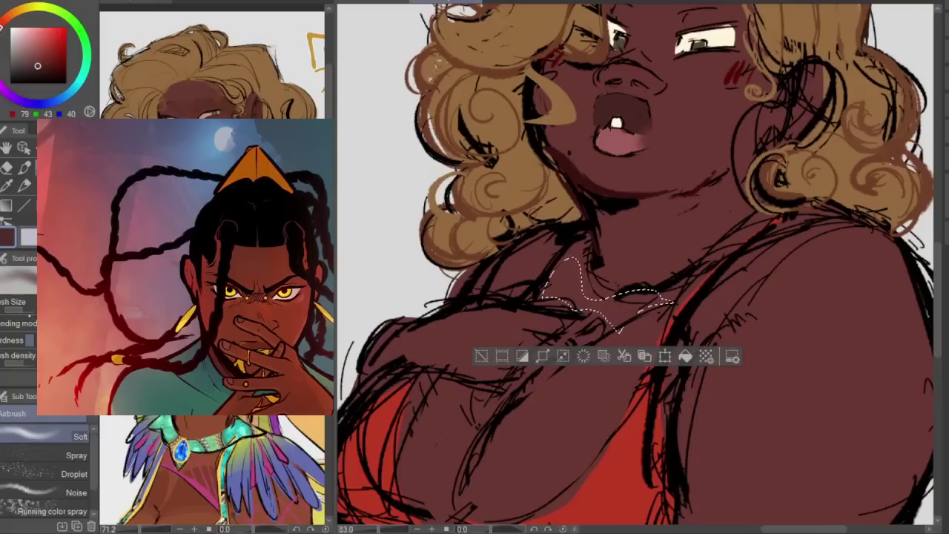
{"action": "mouse_move", "coordinate": [637, 266]}
{"action": "left_mouse_down"}
{"action": "mouse_move", "coordinate": [564, 233]}
{"action": "mouse_move", "coordinate": [647, 264]}
{"action": "left_mouse_up"}
{"action": "key", "text": "m"}
{"action": "left_click", "coordinate": [694, 173]}
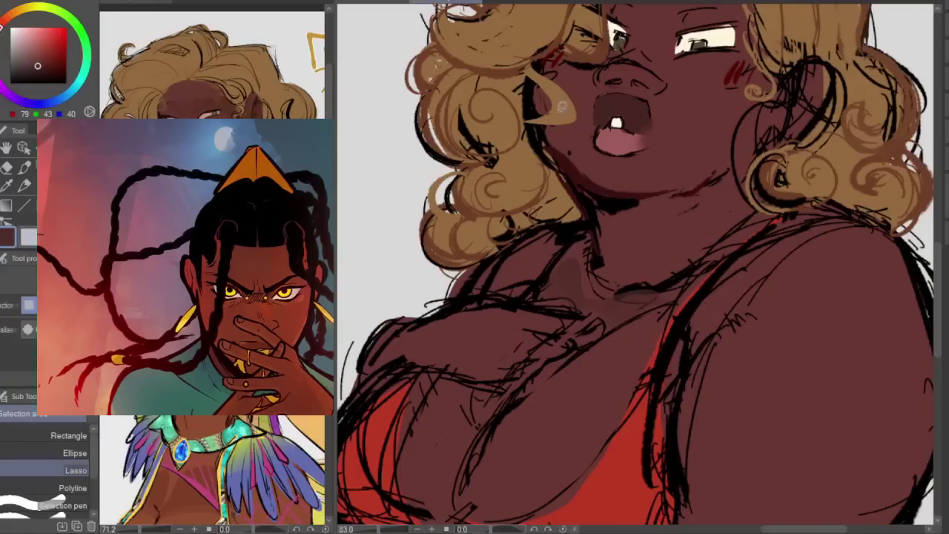
{"action": "key", "text": "h"}
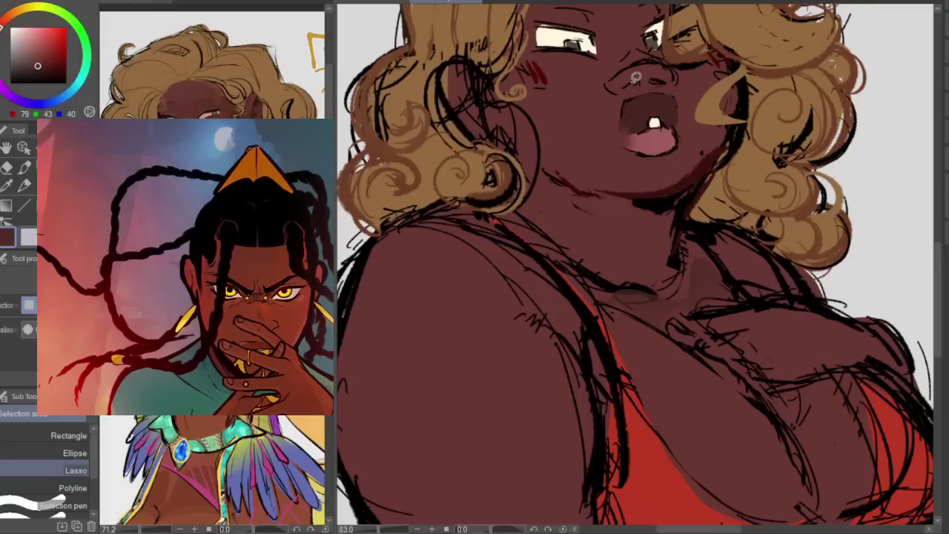
{"action": "key", "text": "h"}
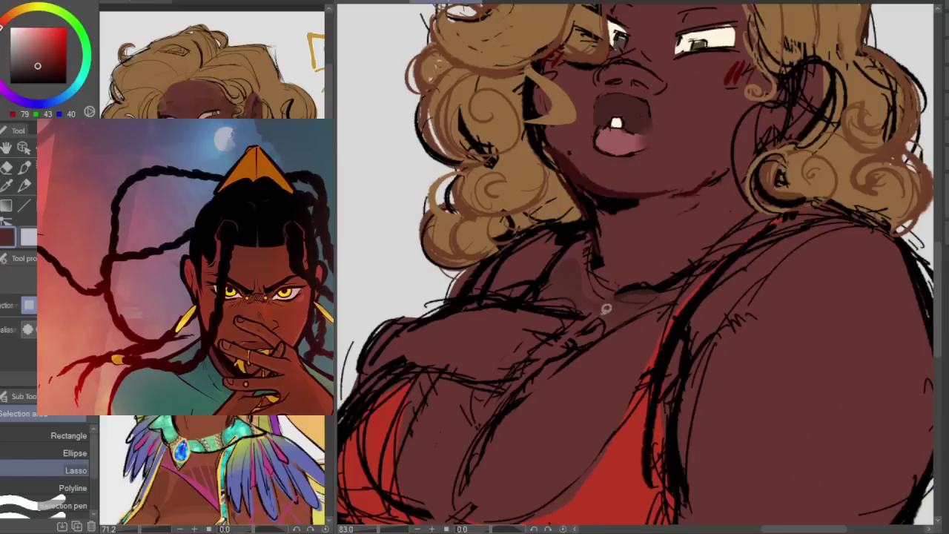
- Shade the underside of the near breast above the red top with a darker skin tone (RGB 85, 46, 42) through a lasso selection
{"action": "left_click_drag", "start_coordinate": [938, 260], "coordinate": [938, 261]}
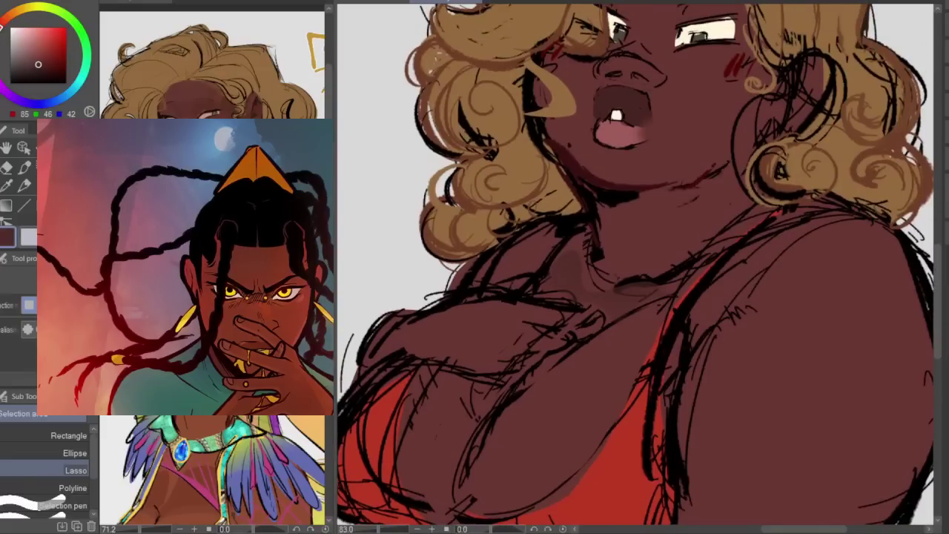
{"action": "mouse_move", "coordinate": [468, 491]}
{"action": "left_mouse_down"}
{"action": "mouse_move", "coordinate": [555, 481]}
{"action": "mouse_move", "coordinate": [607, 444]}
{"action": "mouse_move", "coordinate": [571, 491]}
{"action": "mouse_move", "coordinate": [475, 497]}
{"action": "left_mouse_up"}
{"action": "key", "text": "ctrl+d"}
{"action": "key", "text": "h"}
{"action": "key", "text": "h"}
{"action": "scroll", "coordinate": [929, 291], "scroll_direction": "down", "scroll_amount": 3}
- Line the near-side neckline of the top in darker red (RGB 145, 49, 33) with the pen, and touch it up with the base red
{"action": "left_click", "coordinate": [607, 424], "text": "alt"}
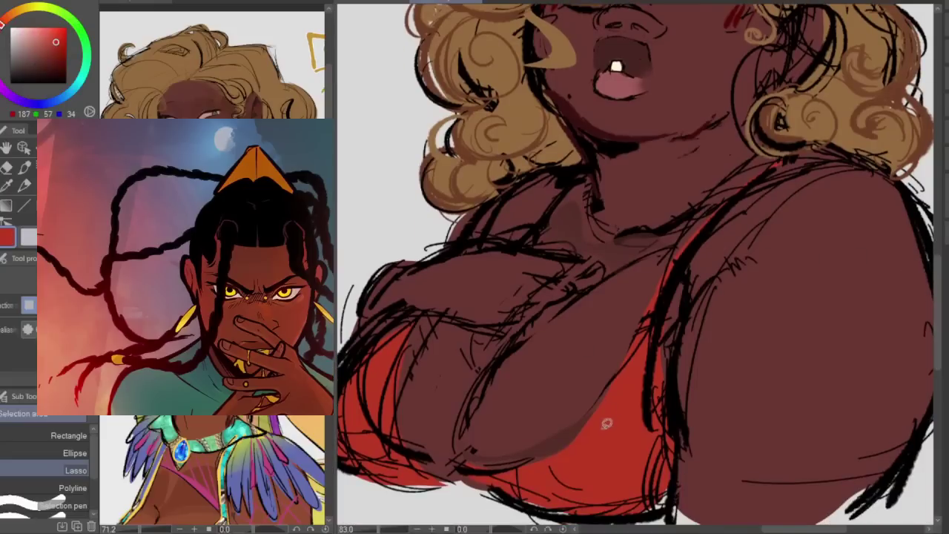
{"action": "left_click", "coordinate": [54, 52]}
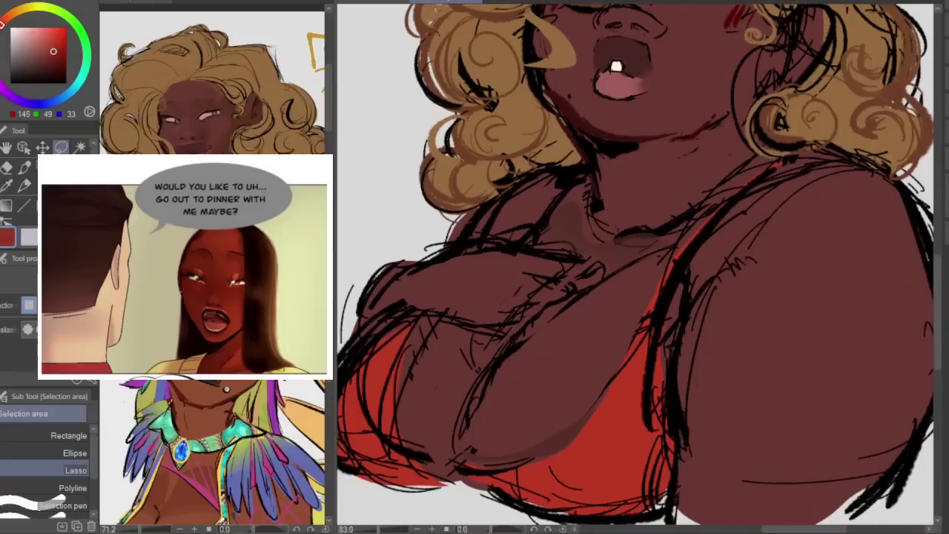
{"action": "key", "text": "p"}
{"action": "mouse_move", "coordinate": [501, 471]}
{"action": "left_mouse_down"}
{"action": "mouse_move", "coordinate": [607, 412]}
{"action": "mouse_move", "coordinate": [555, 462]}
{"action": "mouse_move", "coordinate": [638, 359]}
{"action": "mouse_move", "coordinate": [609, 397]}
{"action": "mouse_move", "coordinate": [612, 370]}
{"action": "left_mouse_up"}
{"action": "left_click", "coordinate": [628, 431], "text": "alt"}
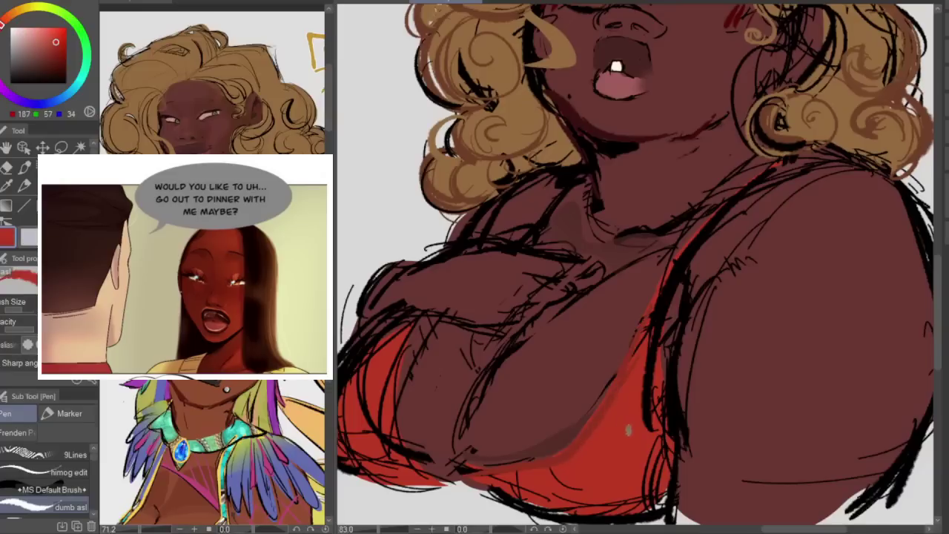
{"action": "left_click_drag", "start_coordinate": [535, 473], "coordinate": [553, 475]}
- Paint both shoulder straps of the top in the sampled red, covering the black sketch lines up over the shoulders
{"action": "left_click_drag", "start_coordinate": [697, 253], "coordinate": [651, 348]}
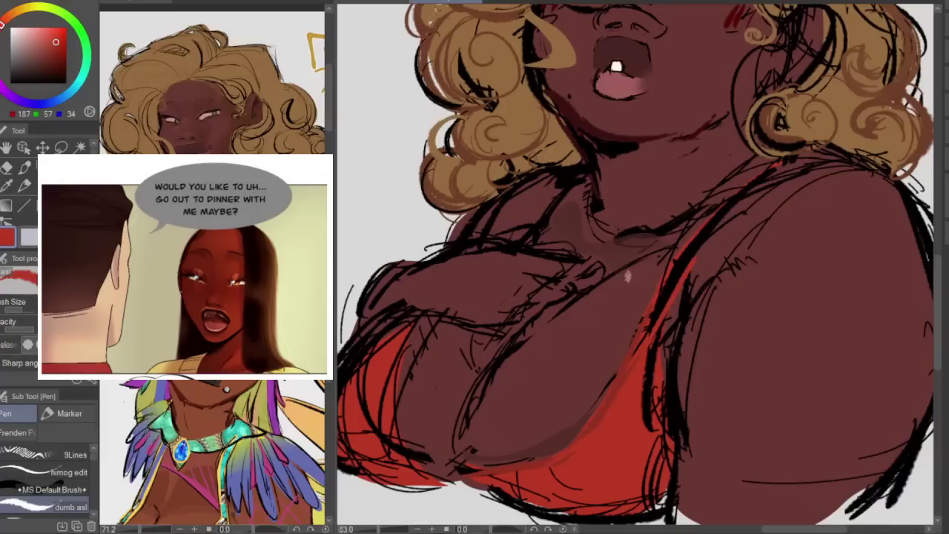
{"action": "left_click_drag", "start_coordinate": [697, 214], "coordinate": [652, 337]}
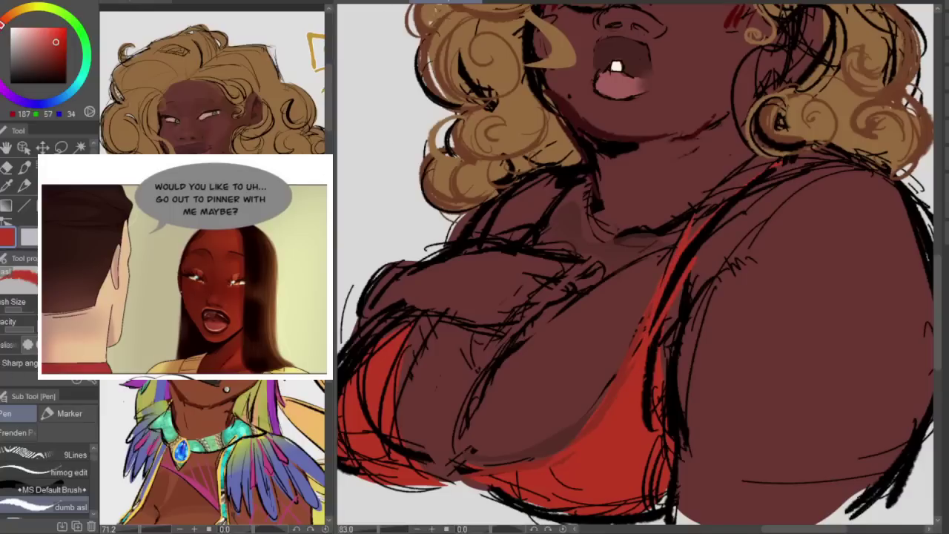
{"action": "left_click", "coordinate": [86, 258]}
{"action": "left_click", "coordinate": [62, 308]}
{"action": "mouse_move", "coordinate": [656, 359]}
{"action": "left_mouse_down"}
{"action": "mouse_move", "coordinate": [684, 261]}
{"action": "mouse_move", "coordinate": [793, 159]}
{"action": "left_mouse_up"}
{"action": "left_click_drag", "start_coordinate": [700, 248], "coordinate": [814, 160]}
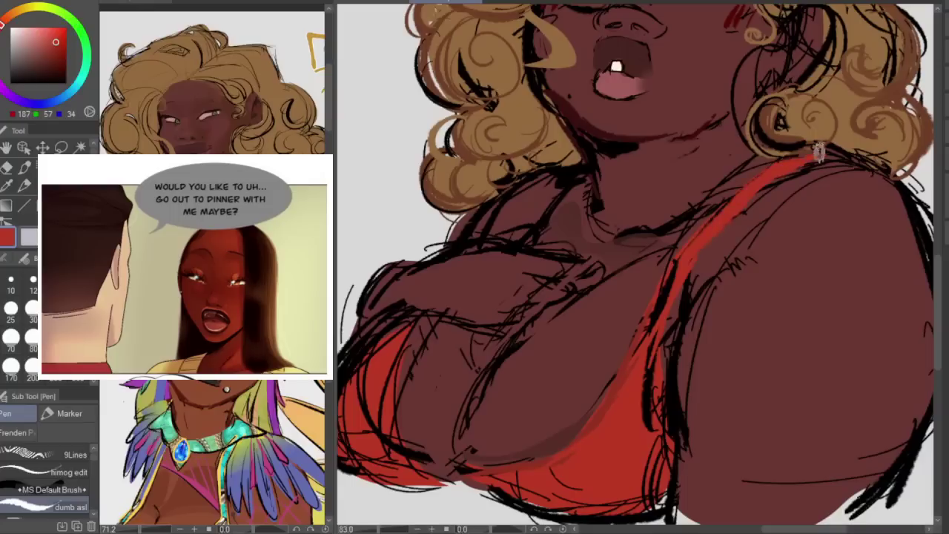
{"action": "mouse_move", "coordinate": [481, 236]}
{"action": "left_mouse_down"}
{"action": "mouse_move", "coordinate": [549, 205]}
{"action": "mouse_move", "coordinate": [557, 188]}
{"action": "mouse_move", "coordinate": [482, 233]}
{"action": "left_mouse_up"}
{"action": "left_click_drag", "start_coordinate": [817, 155], "coordinate": [841, 156]}
- Remove the sketch lines inside the near upper arm by lassoing them and filling with the sampled skin color
{"action": "left_click", "coordinate": [799, 256], "text": "alt"}
{"action": "key", "text": "m"}
{"action": "mouse_move", "coordinate": [866, 194]}
{"action": "left_mouse_down"}
{"action": "mouse_move", "coordinate": [699, 311]}
{"action": "mouse_move", "coordinate": [761, 432]}
{"action": "mouse_move", "coordinate": [860, 191]}
{"action": "left_mouse_up"}
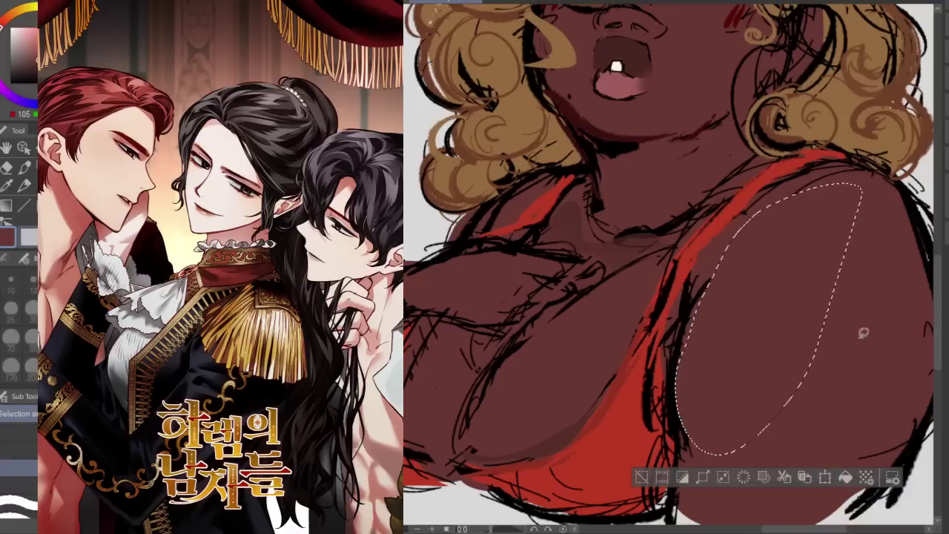
{"action": "key", "text": "ctrl+d"}
{"action": "mouse_move", "coordinate": [836, 450]}
{"action": "left_mouse_down"}
{"action": "mouse_move", "coordinate": [854, 487]}
{"action": "mouse_move", "coordinate": [913, 429]}
{"action": "left_mouse_up"}
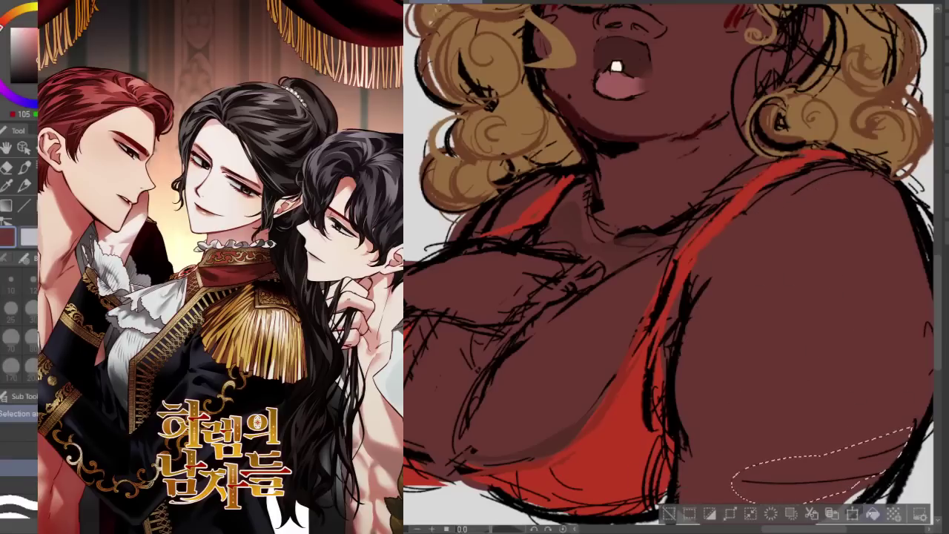
{"action": "left_click", "coordinate": [874, 514]}
{"action": "key", "text": "ctrl+d"}
- Lasso the sketchy area between the breasts and fill it with skin color to cover the stray lines
{"action": "key", "text": "h"}
{"action": "key", "text": "h"}
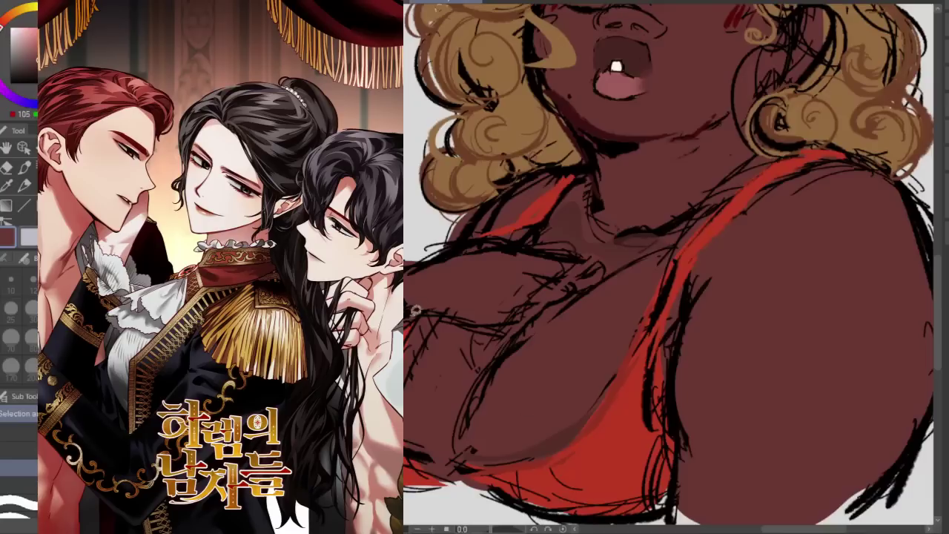
{"action": "mouse_move", "coordinate": [455, 332]}
{"action": "left_mouse_down"}
{"action": "mouse_move", "coordinate": [413, 383]}
{"action": "mouse_move", "coordinate": [474, 347]}
{"action": "left_mouse_up"}
{"action": "left_click", "coordinate": [551, 455]}
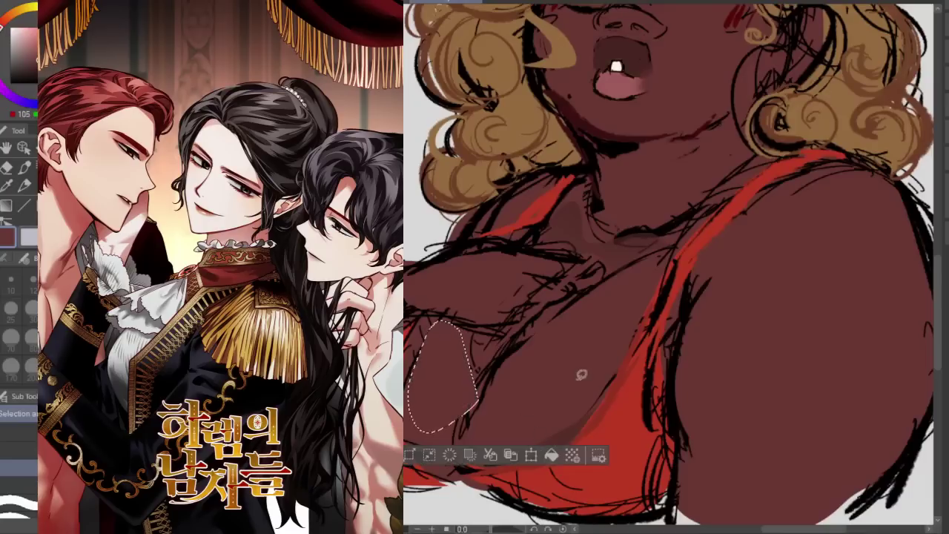
{"action": "key", "text": "ctrl+d"}
- Lasso the ear and the sketched hoop earring area and fill them with the sampled skin color to cover the black lines
{"action": "key", "text": "ctrl+minus"}
{"action": "key", "text": "ctrl+minus"}
{"action": "key", "text": "ctrl+plus"}
{"action": "left_click_drag", "start_coordinate": [939, 279], "coordinate": [939, 259]}
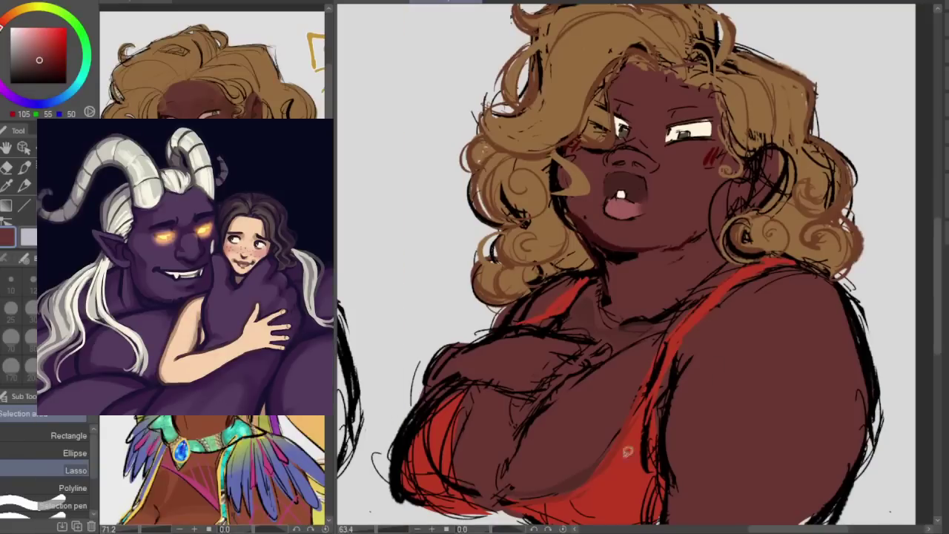
{"action": "left_click", "coordinate": [433, 529]}
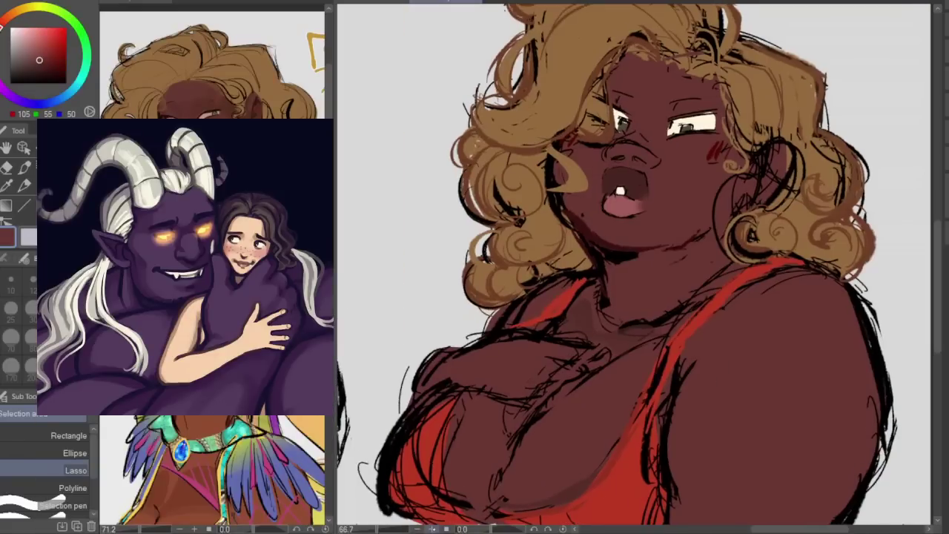
{"action": "left_click", "coordinate": [447, 529]}
{"action": "left_click_drag", "start_coordinate": [935, 259], "coordinate": [939, 243]}
{"action": "left_click", "coordinate": [845, 252]}
{"action": "left_click", "coordinate": [531, 315], "text": "alt"}
{"action": "left_click", "coordinate": [687, 275], "text": "alt"}
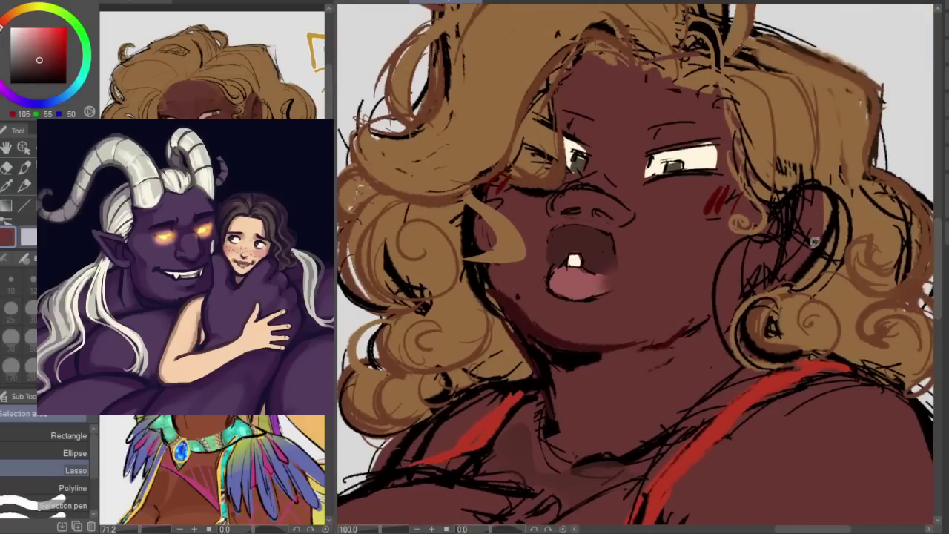
{"action": "mouse_move", "coordinate": [834, 198]}
{"action": "left_mouse_down"}
{"action": "mouse_move", "coordinate": [793, 219]}
{"action": "mouse_move", "coordinate": [807, 252]}
{"action": "mouse_move", "coordinate": [835, 205]}
{"action": "mouse_move", "coordinate": [745, 253]}
{"action": "mouse_move", "coordinate": [816, 239]}
{"action": "mouse_move", "coordinate": [723, 250]}
{"action": "mouse_move", "coordinate": [716, 334]}
{"action": "mouse_move", "coordinate": [783, 237]}
{"action": "left_mouse_up"}
{"action": "left_click", "coordinate": [874, 295]}
{"action": "left_click", "coordinate": [871, 211]}
{"action": "left_click", "coordinate": [850, 311]}
{"action": "key", "text": "ctrl+d"}
{"action": "key", "text": "alt+BackSpace"}
{"action": "key", "text": "ctrl+d"}
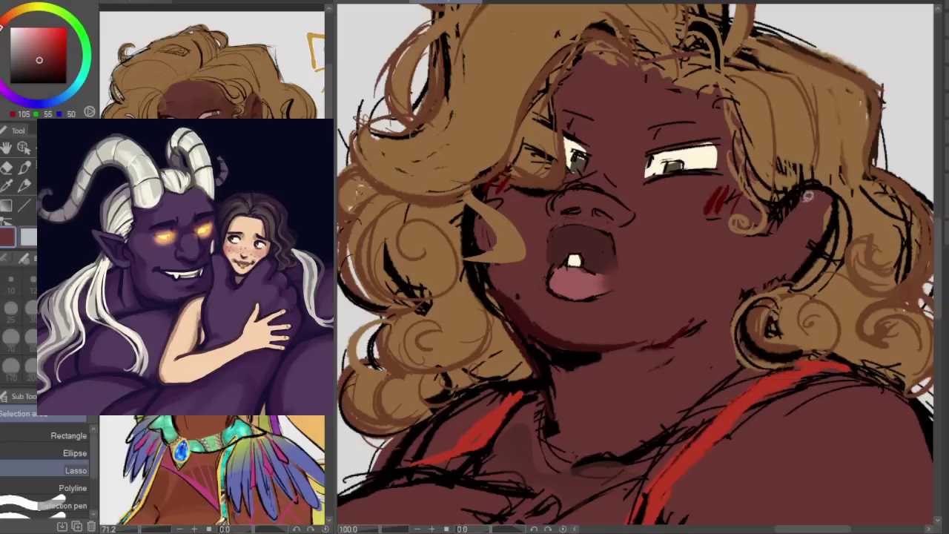
- Draw the inner ear folds with the pen in the dark maroon sampled from the jawline (RGB 56, 18, 18)
{"action": "left_click", "coordinate": [528, 314], "text": "alt"}
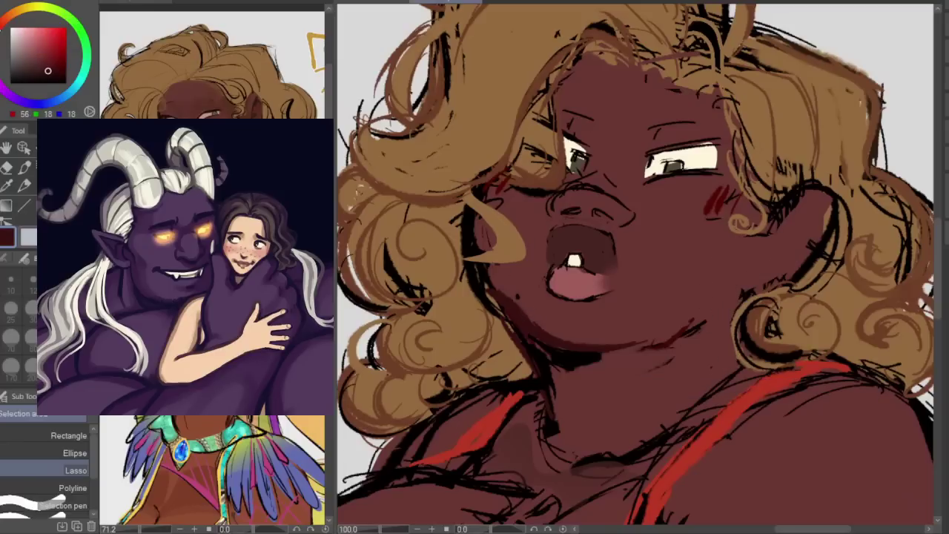
{"action": "key", "text": "p"}
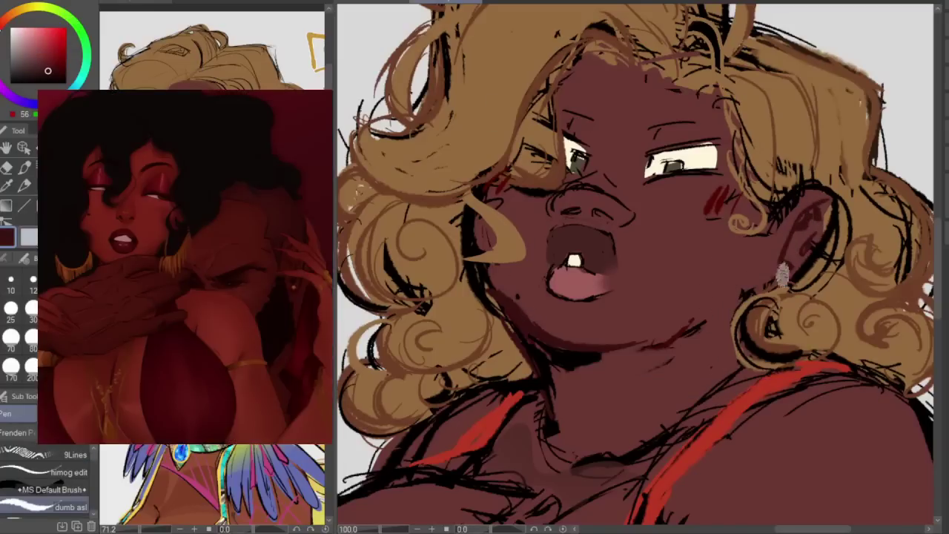
{"action": "key", "text": "h"}
{"action": "key", "text": "h"}
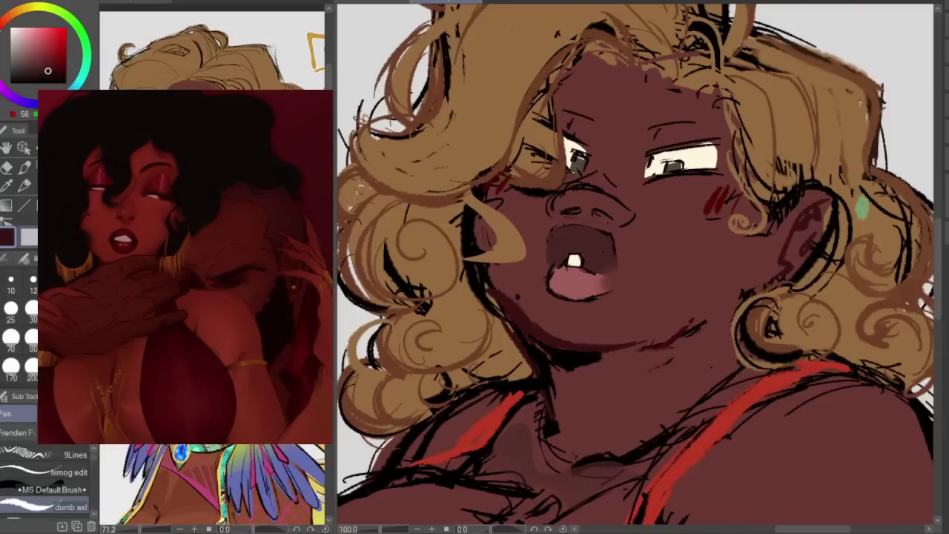
- Clean up the ear's outer edge with the sampled hair color and its upper front edge with skin color
{"action": "left_click", "coordinate": [862, 217], "text": "alt"}
{"action": "left_click_drag", "start_coordinate": [838, 228], "coordinate": [827, 267]}
{"action": "left_click", "coordinate": [798, 198], "text": "alt"}
{"action": "left_click", "coordinate": [802, 198], "text": "alt"}
{"action": "left_click_drag", "start_coordinate": [785, 212], "coordinate": [779, 227]}
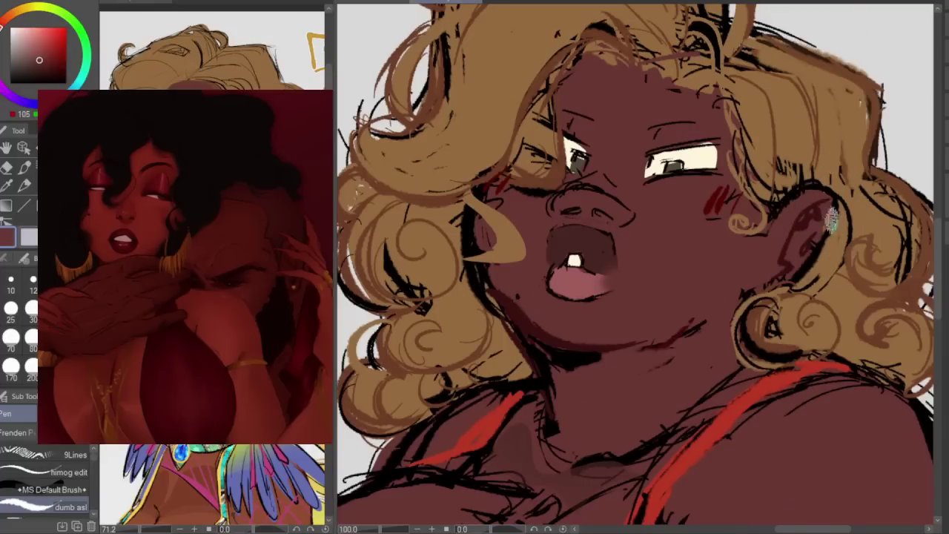
{"action": "key", "text": "h"}
{"action": "key", "text": "h"}
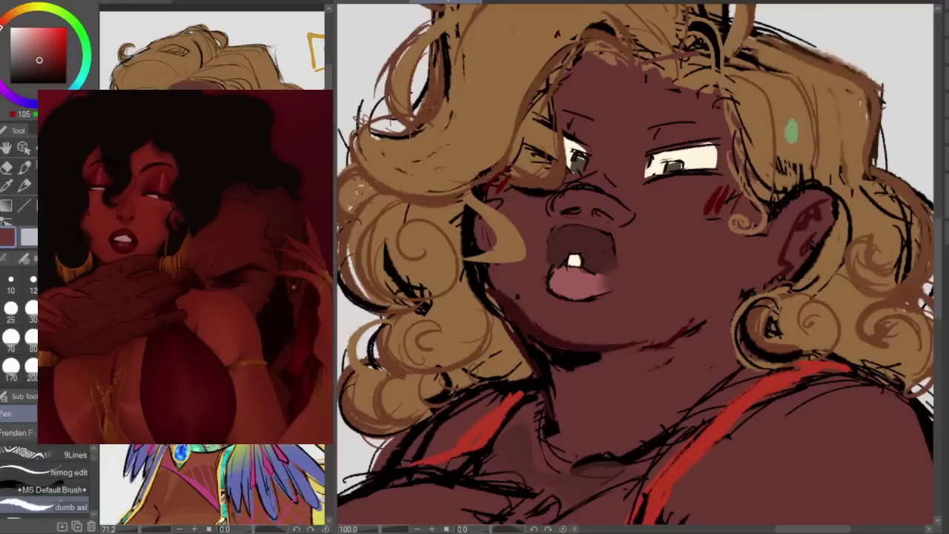
- Draw a large hoop earring hanging from the near ear in a light orange with the pen
{"action": "left_click", "coordinate": [764, 385], "text": "alt"}
{"action": "left_click_drag", "start_coordinate": [52, 36], "coordinate": [44, 39]}
{"action": "left_click", "coordinate": [7, 17]}
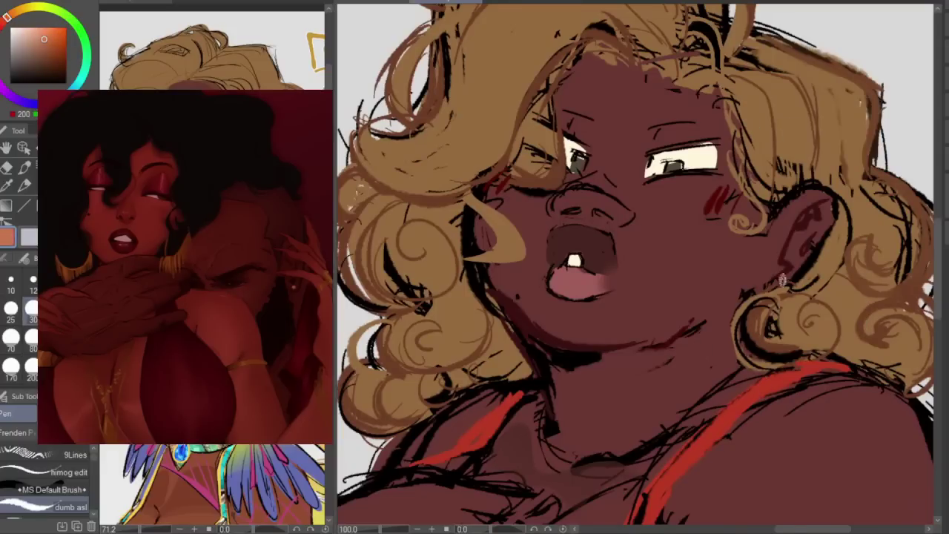
{"action": "left_click_drag", "start_coordinate": [779, 267], "coordinate": [755, 345]}
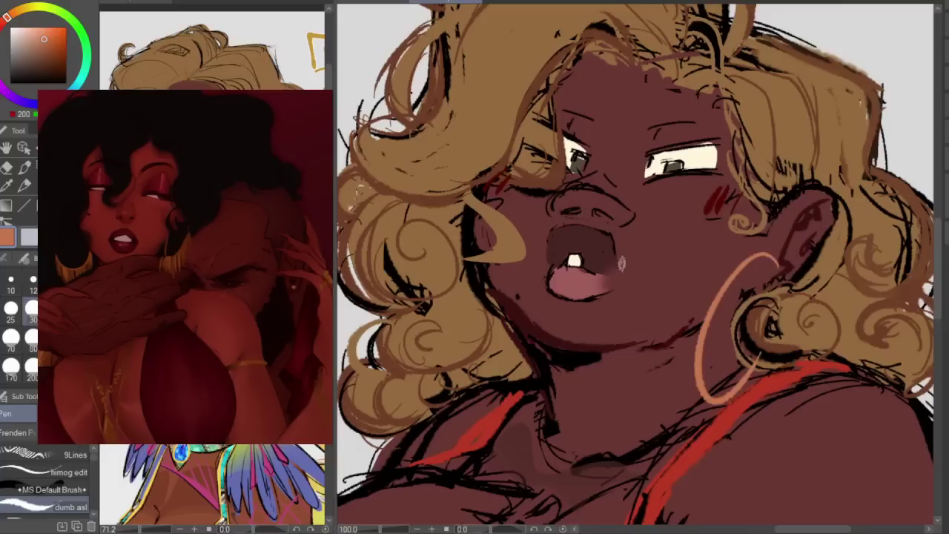
- Draw a matching large hoop earring below the far side of the face in light orange with the pen
{"action": "mouse_move", "coordinate": [465, 267]}
{"action": "left_mouse_down"}
{"action": "mouse_move", "coordinate": [481, 348]}
{"action": "mouse_move", "coordinate": [491, 330]}
{"action": "left_mouse_up"}
{"action": "key", "text": "h"}
{"action": "key", "text": "h"}
{"action": "left_click_drag", "start_coordinate": [431, 300], "coordinate": [441, 378]}
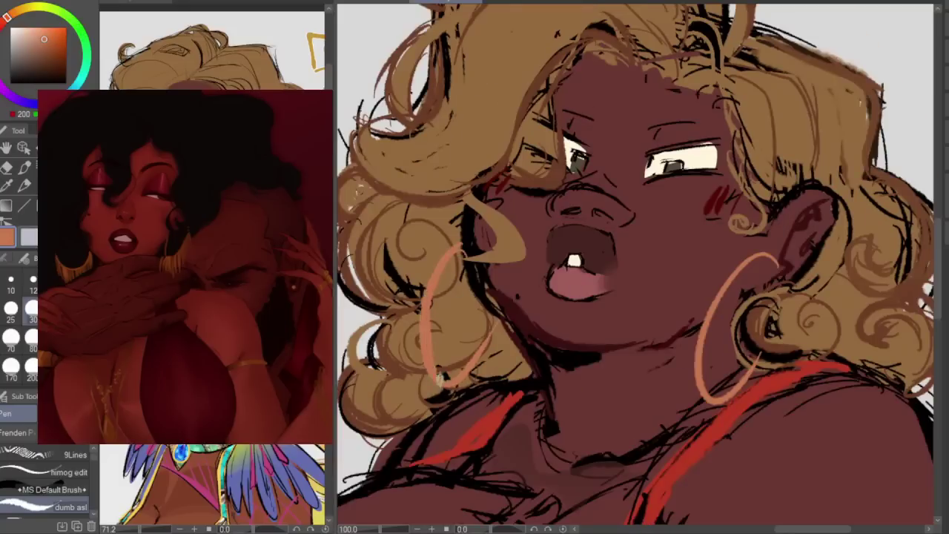
- Shade the lower inner curves of both hoop earrings with a darker orange-brown
{"action": "left_click", "coordinate": [50, 48]}
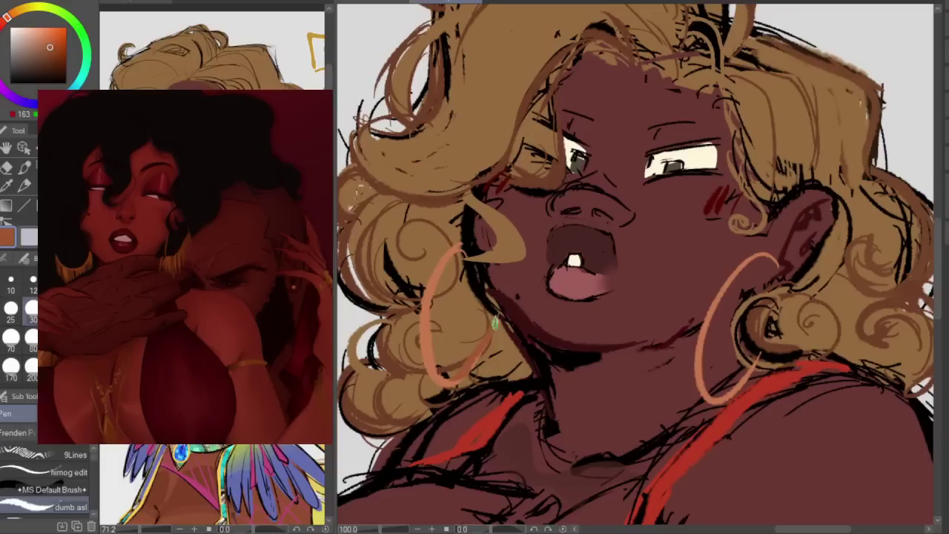
{"action": "key", "text": "h"}
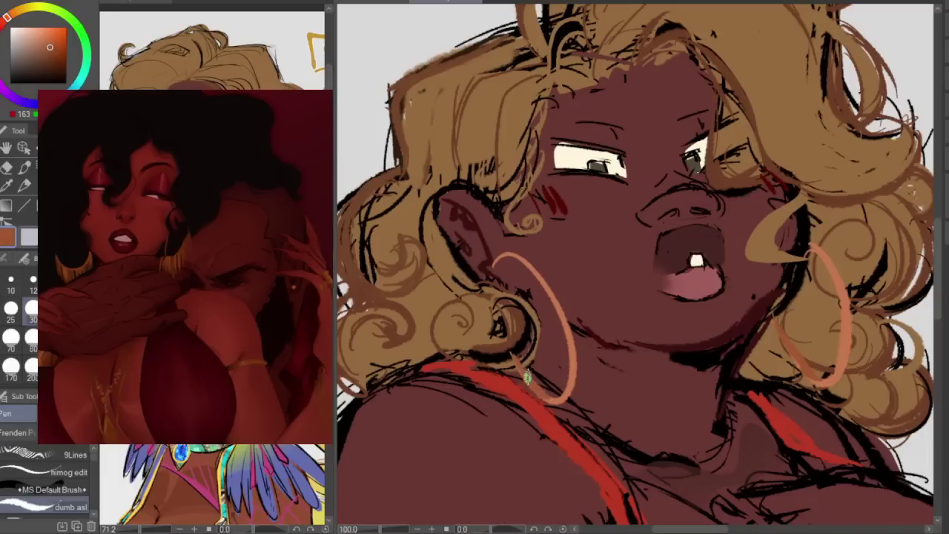
{"action": "key", "text": "h"}
- Shade the outer edges of the hoop earrings with dark red (RGB 102, 16, 0), using a finer pen stroke
{"action": "left_click_drag", "start_coordinate": [50, 46], "coordinate": [66, 62]}
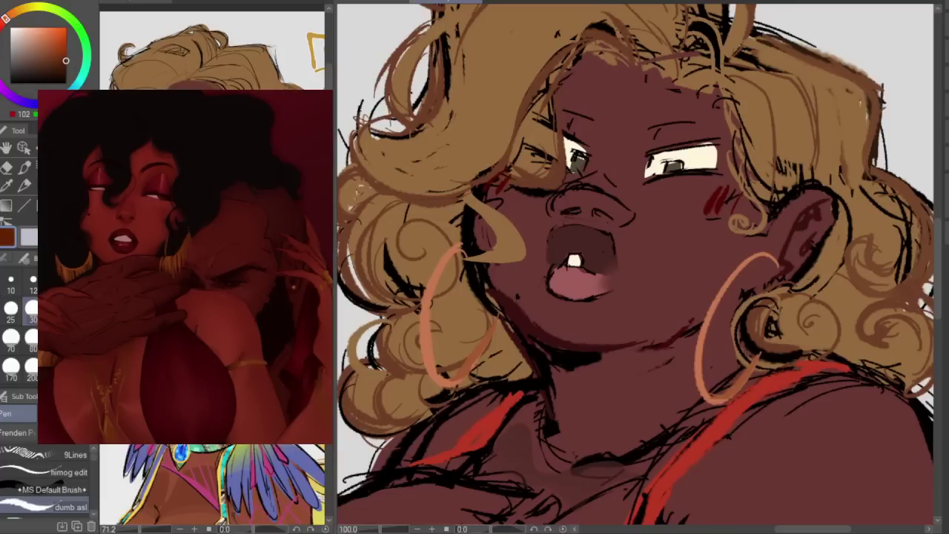
{"action": "left_click_drag", "start_coordinate": [6, 19], "coordinate": [1, 26]}
{"action": "left_click_drag", "start_coordinate": [463, 240], "coordinate": [429, 314]}
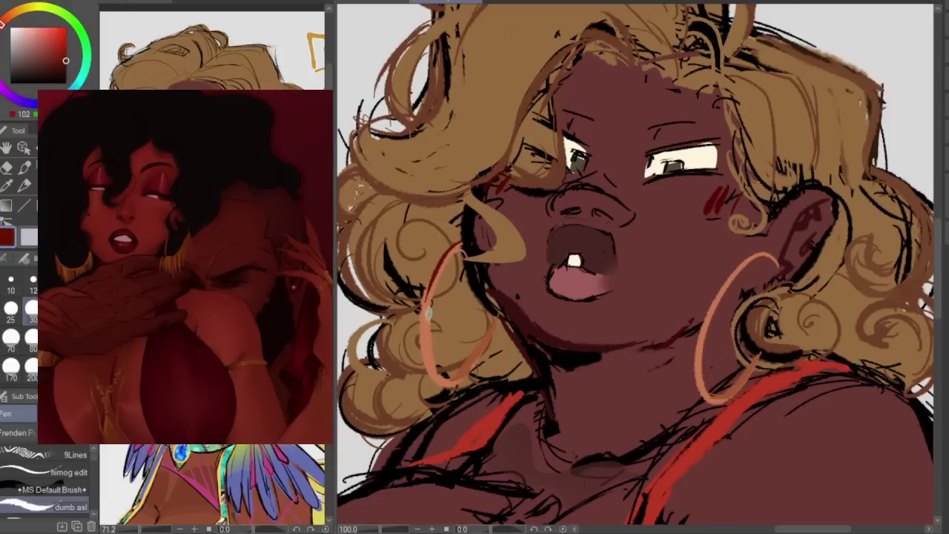
{"action": "key", "text": "ctrl+z"}
{"action": "left_click", "coordinate": [2, 311]}
{"action": "left_click_drag", "start_coordinate": [461, 241], "coordinate": [422, 327]}
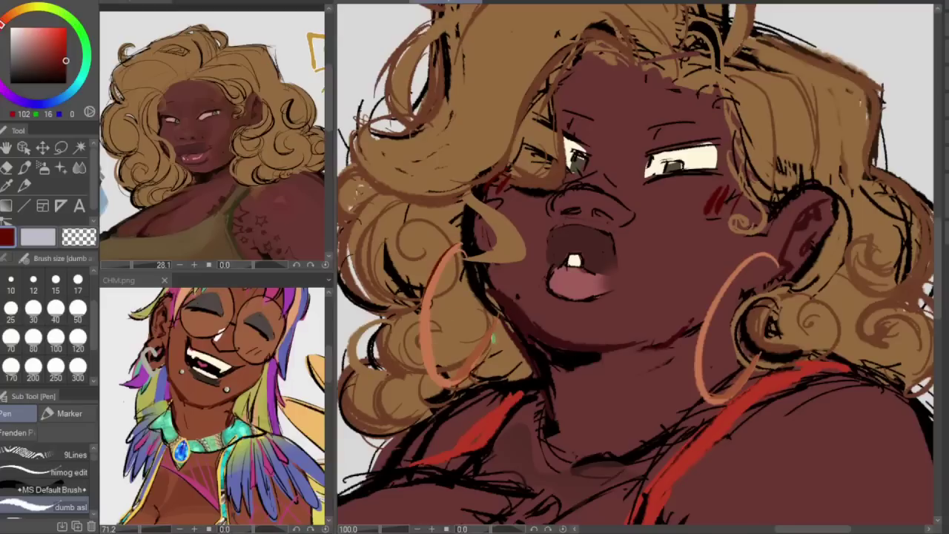
{"action": "key", "text": "h"}
{"action": "key", "text": "h"}
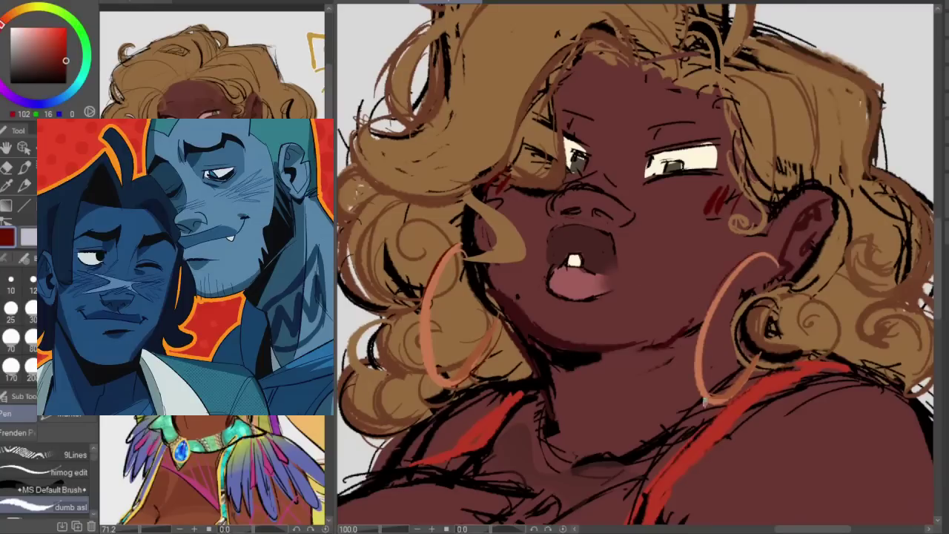
{"action": "key", "text": "h"}
{"action": "key", "text": "h"}
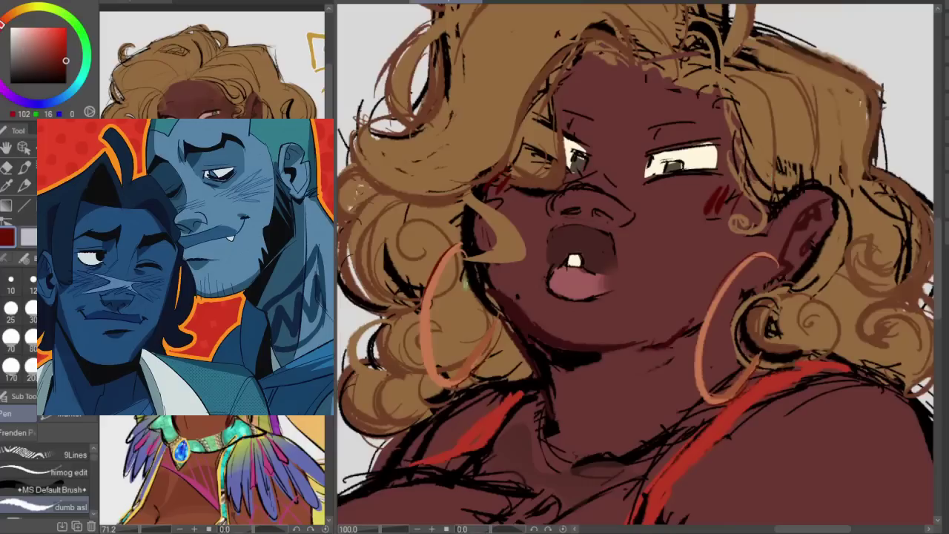
{"action": "left_click", "coordinate": [428, 312], "text": "alt"}
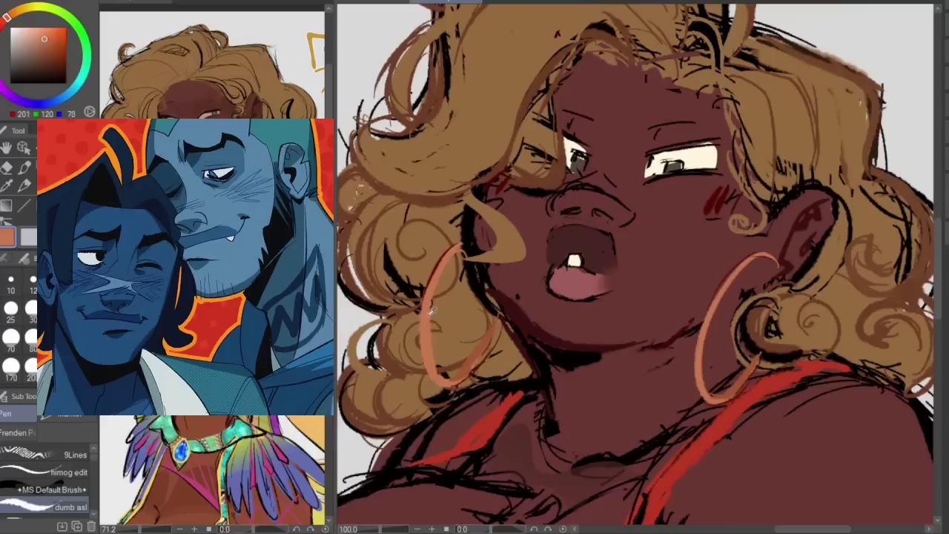
{"action": "left_click", "coordinate": [43, 28]}
{"action": "left_click", "coordinate": [29, 9]}
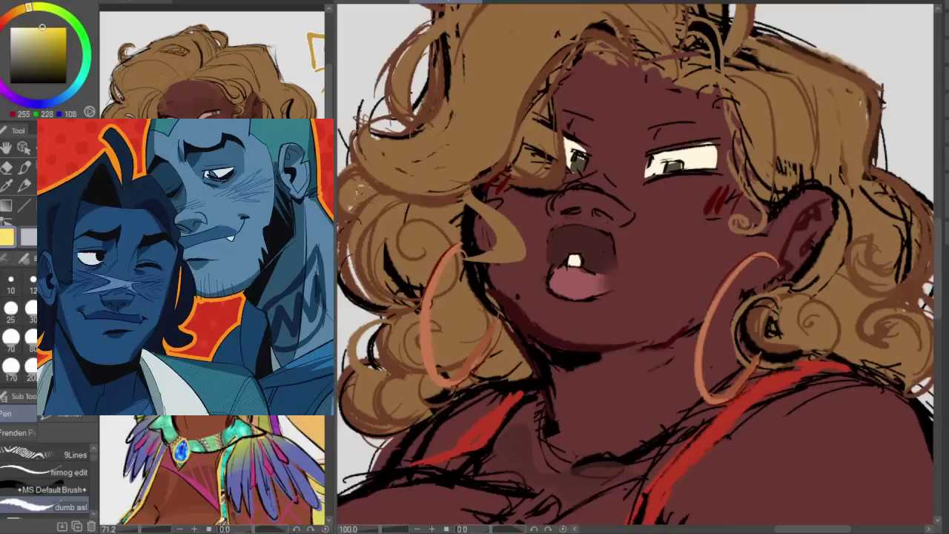
{"action": "left_click_drag", "start_coordinate": [438, 264], "coordinate": [428, 295]}
{"action": "key", "text": "h"}
{"action": "key", "text": "h"}
{"action": "key", "text": "ctrl+z"}
- Tint the hoop earrings with a warmer orange (RGB 206, 136, 63) based on their sampled color
{"action": "left_click", "coordinate": [432, 293], "text": "alt"}
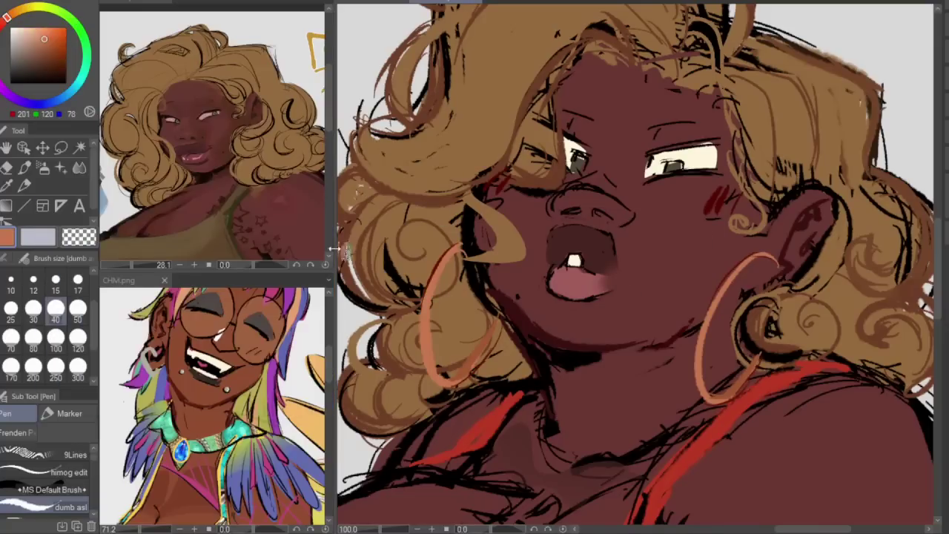
{"action": "mouse_move", "coordinate": [58, 32]}
{"action": "left_mouse_down"}
{"action": "mouse_move", "coordinate": [73, 40]}
{"action": "mouse_move", "coordinate": [51, 40]}
{"action": "mouse_move", "coordinate": [14, 12]}
{"action": "left_mouse_up"}
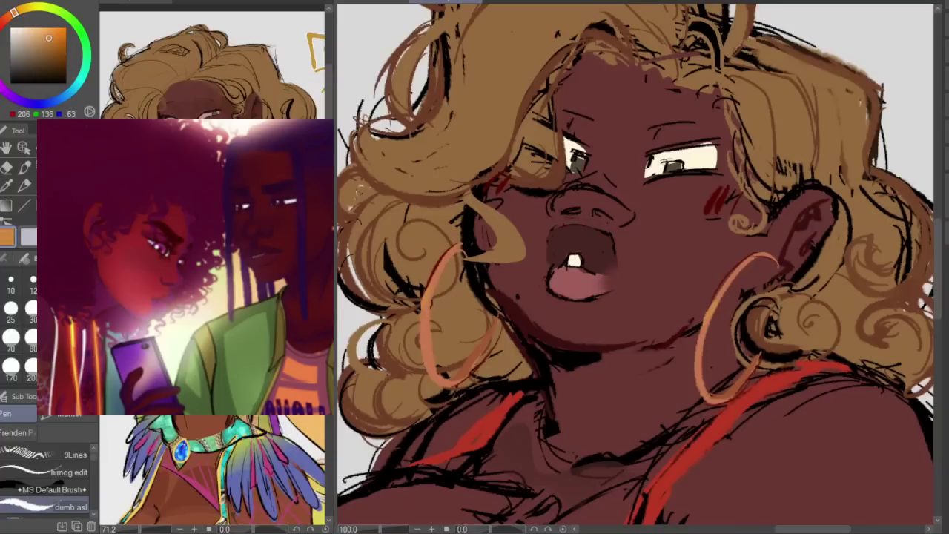
{"action": "left_click_drag", "start_coordinate": [383, 529], "coordinate": [376, 529]}
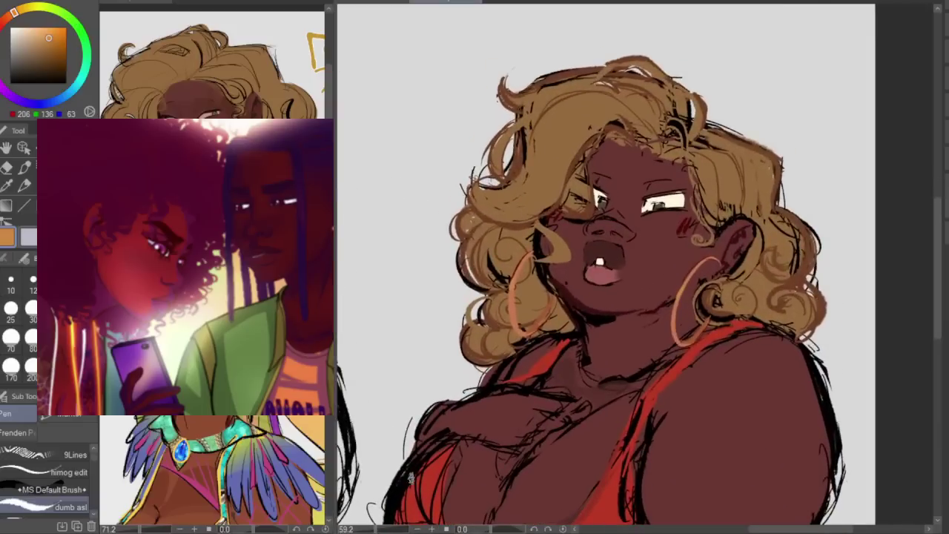
- Color the irises of both eyes brown (RGB 102, 68, 29) with the pen at size 17
{"action": "left_click", "coordinate": [432, 529]}
{"action": "left_click", "coordinate": [432, 529]}
{"action": "left_click", "coordinate": [431, 529]}
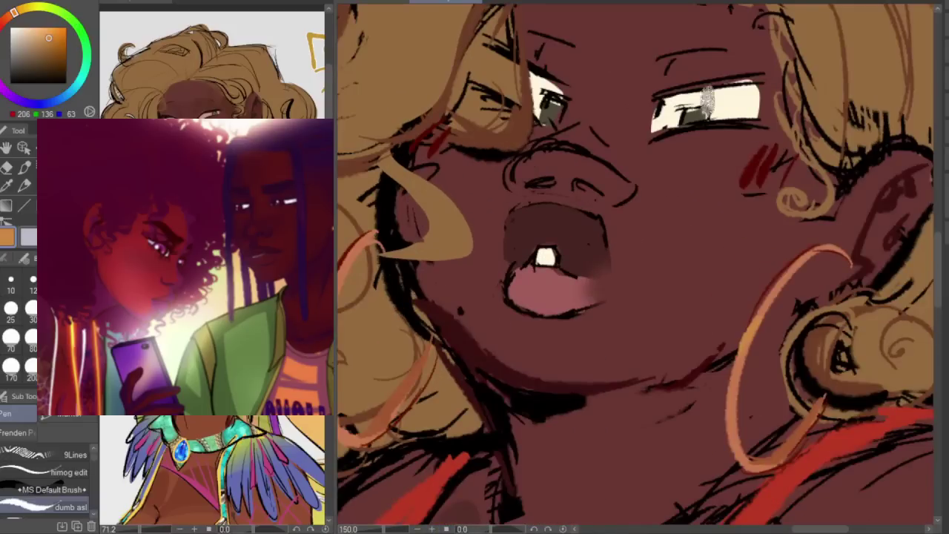
{"action": "left_click_drag", "start_coordinate": [43, 49], "coordinate": [51, 59]}
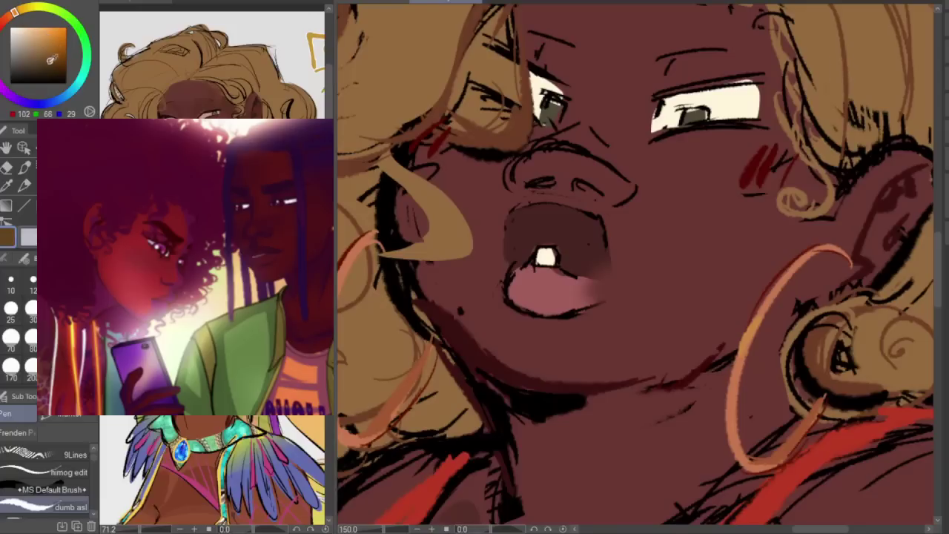
{"action": "mouse_move", "coordinate": [548, 104]}
{"action": "left_mouse_down"}
{"action": "mouse_move", "coordinate": [548, 115]}
{"action": "mouse_move", "coordinate": [559, 99]}
{"action": "left_mouse_up"}
{"action": "mouse_move", "coordinate": [676, 112]}
{"action": "left_mouse_down"}
{"action": "mouse_move", "coordinate": [705, 104]}
{"action": "mouse_move", "coordinate": [689, 110]}
{"action": "left_mouse_up"}
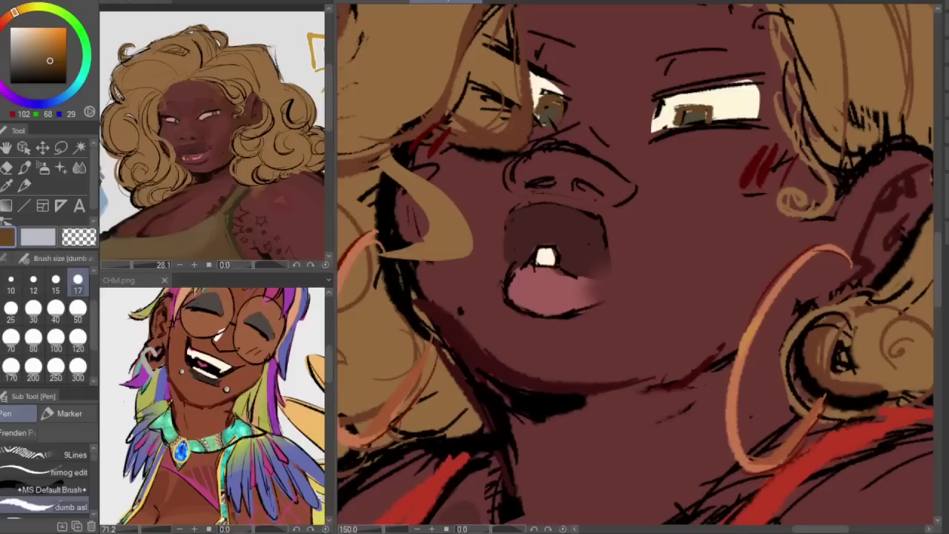
- Paint the pupils of both eyes in dark brown (RGB 55, 34, 12)
{"action": "left_click", "coordinate": [54, 71]}
{"action": "left_click_drag", "start_coordinate": [549, 111], "coordinate": [552, 117]}
{"action": "left_click_drag", "start_coordinate": [690, 113], "coordinate": [696, 121]}
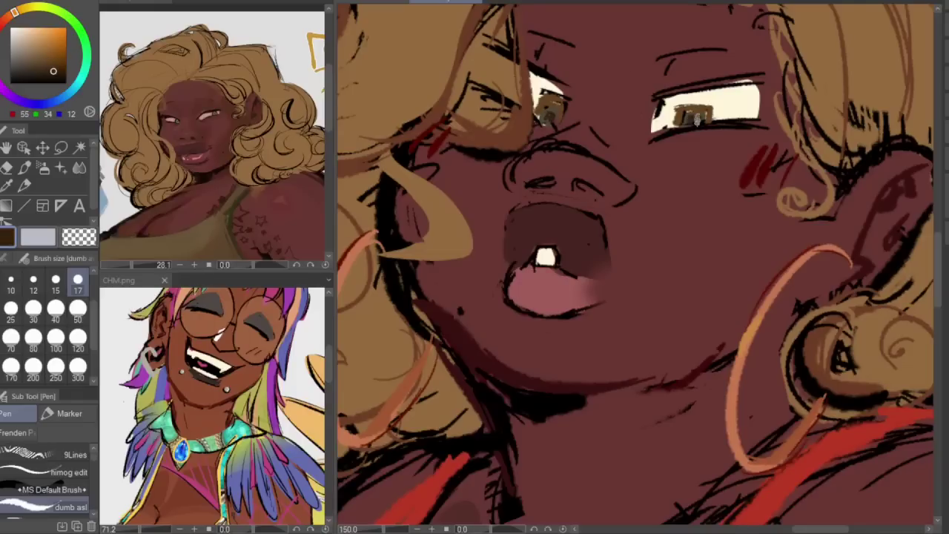
{"action": "key", "text": "ctrl+0"}
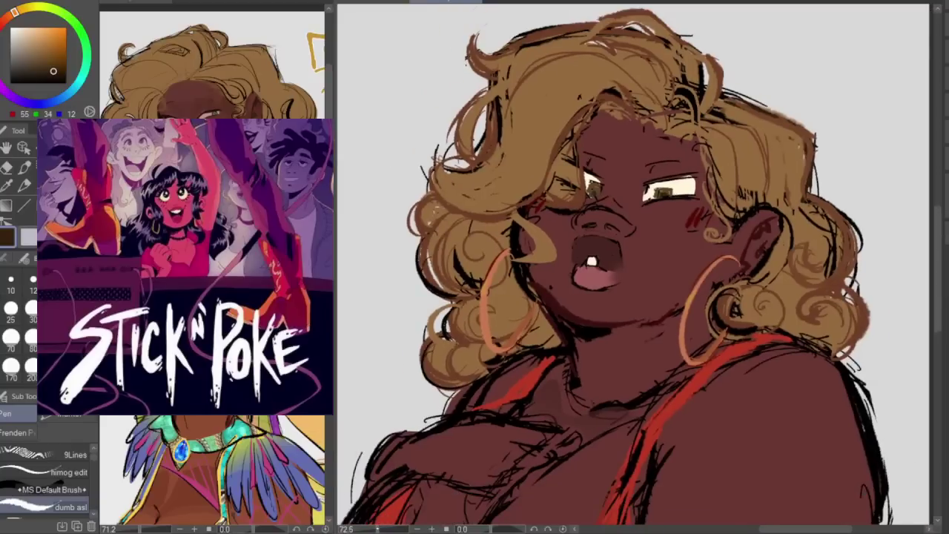
{"action": "scroll", "coordinate": [623, 262], "scroll_direction": "up", "scroll_amount": 1}
{"action": "key", "text": "h"}
{"action": "key", "text": "h"}
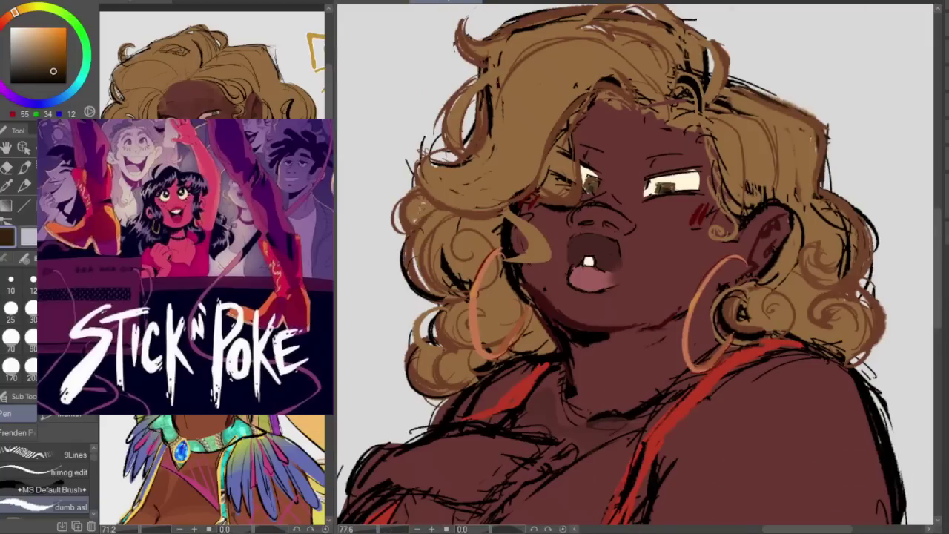
- Paint small highlights on both lips with the Miyagi-san pen at size 25 in the cream sampled from the eye white (RGB 255, 246, 218)
{"action": "scroll", "coordinate": [636, 264], "scroll_direction": "up", "scroll_amount": 4}
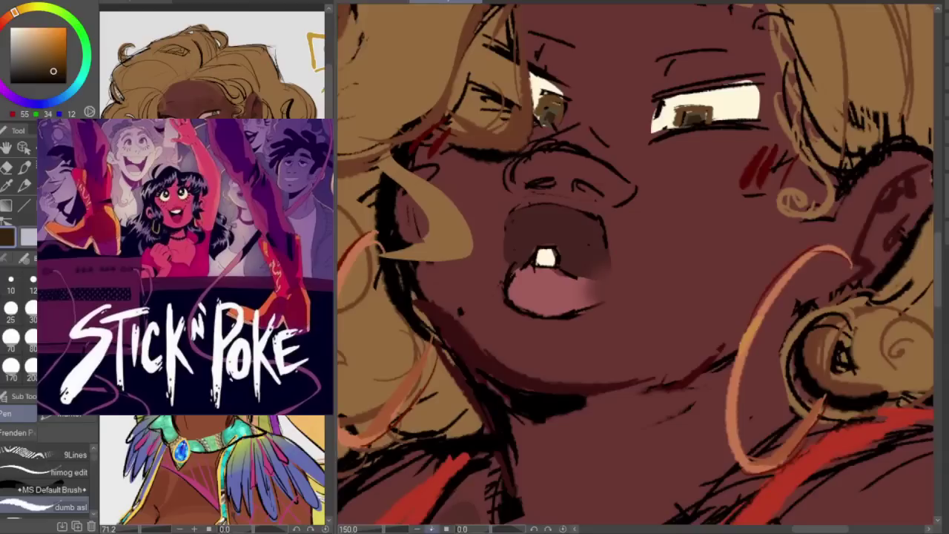
{"action": "left_click", "coordinate": [749, 109], "text": "alt"}
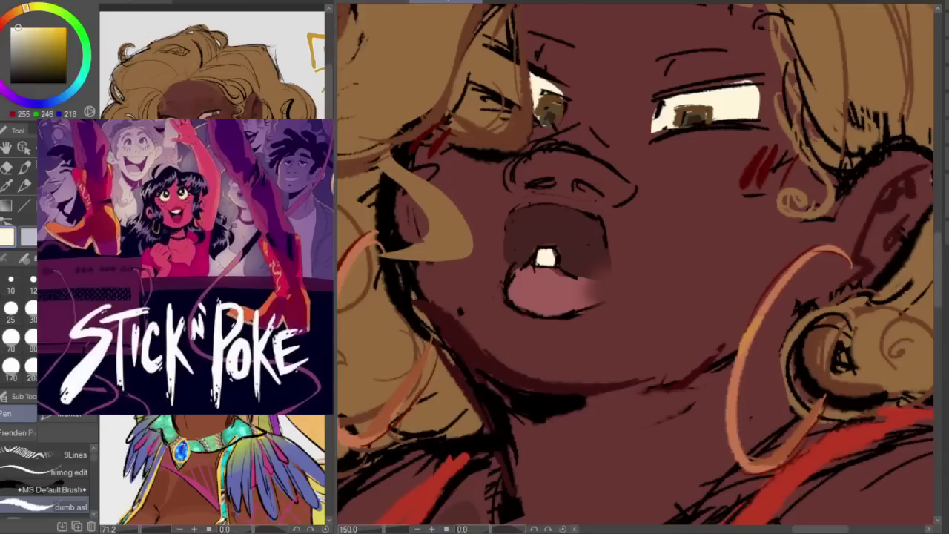
{"action": "left_click_drag", "start_coordinate": [93, 457], "coordinate": [95, 496]}
{"action": "left_click", "coordinate": [65, 485]}
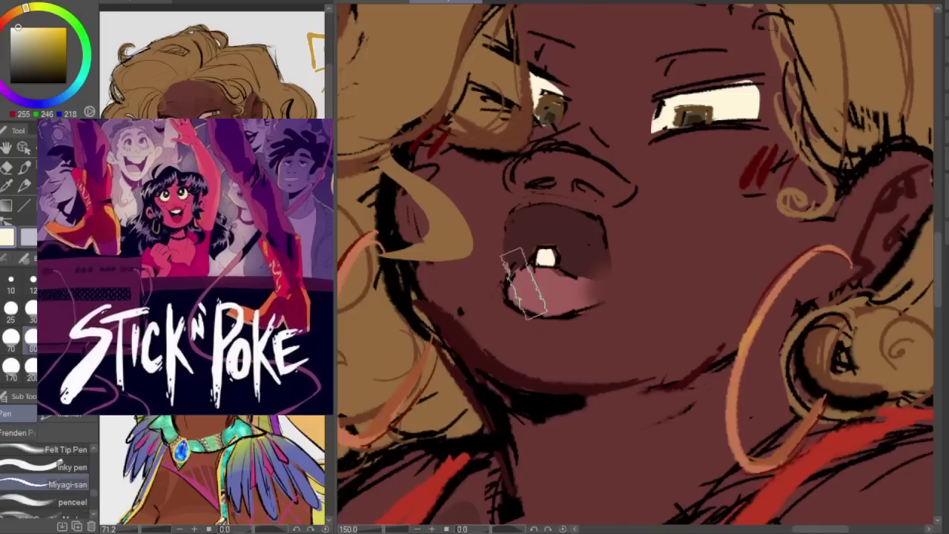
{"action": "left_click", "coordinate": [12, 308]}
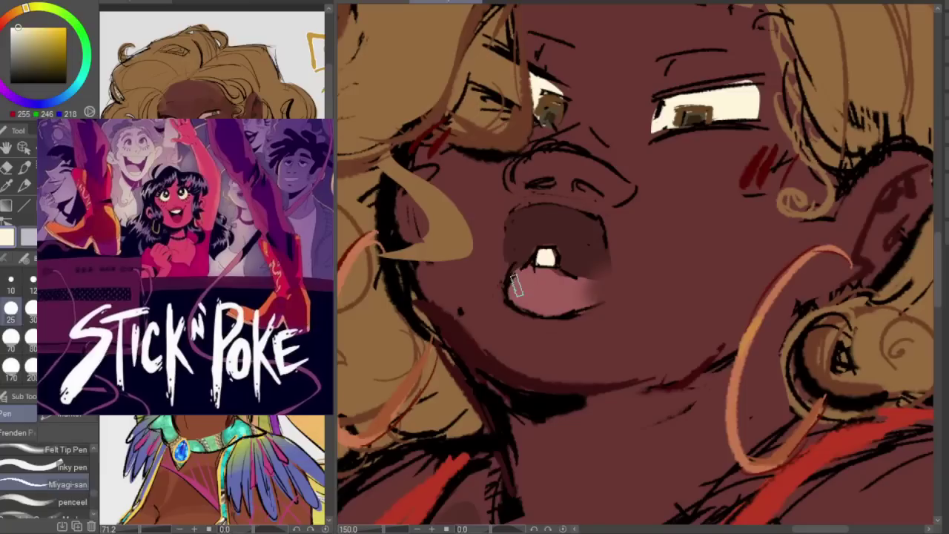
{"action": "left_click_drag", "start_coordinate": [519, 285], "coordinate": [527, 292]}
{"action": "left_click", "coordinate": [533, 292]}
{"action": "left_click", "coordinate": [545, 295]}
{"action": "left_click_drag", "start_coordinate": [527, 223], "coordinate": [568, 231]}
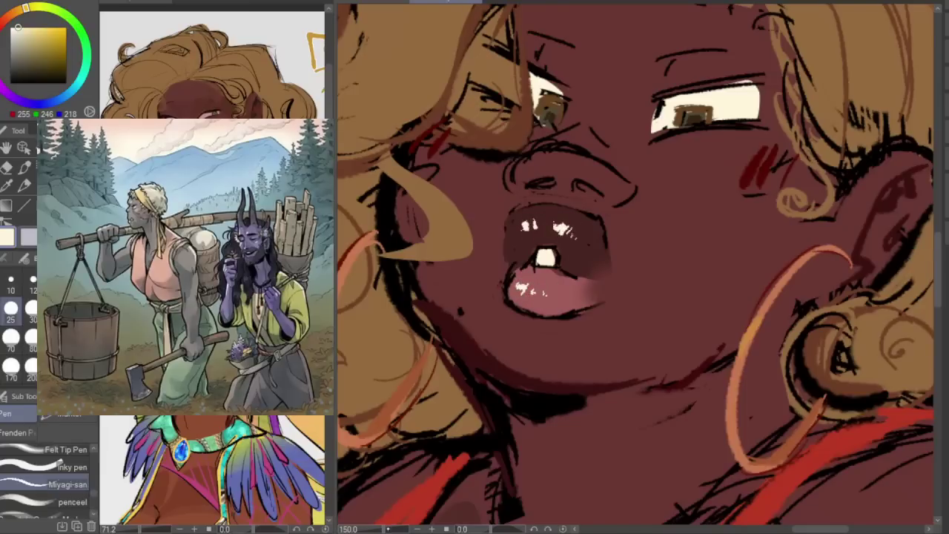
- Examine the face and bust at different magnifications and mirrored to judge the lip highlights and overall balance
{"action": "scroll", "coordinate": [635, 264], "scroll_direction": "down", "scroll_amount": 5}
{"action": "scroll", "coordinate": [635, 264], "scroll_direction": "up", "scroll_amount": 2}
{"action": "scroll", "coordinate": [643, 248], "scroll_direction": "up", "scroll_amount": 2}
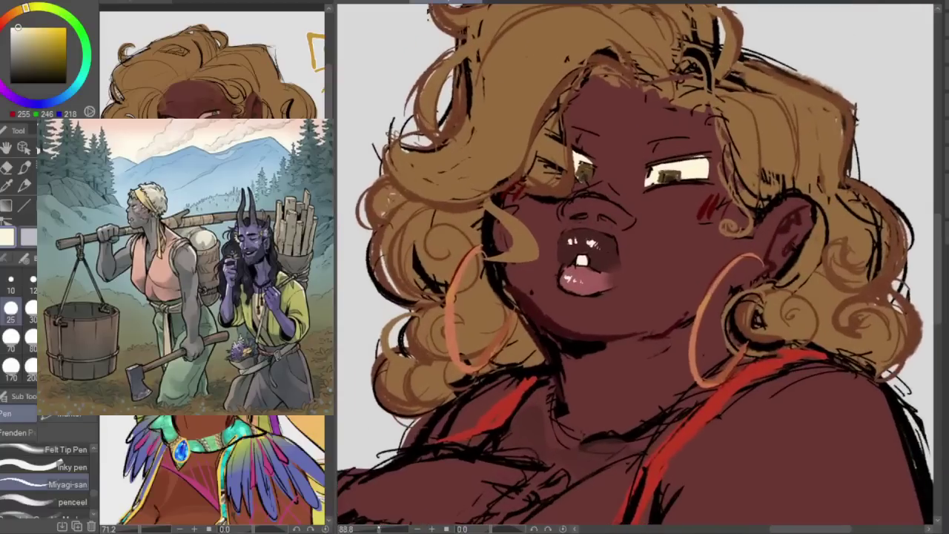
{"action": "left_click", "coordinate": [432, 529]}
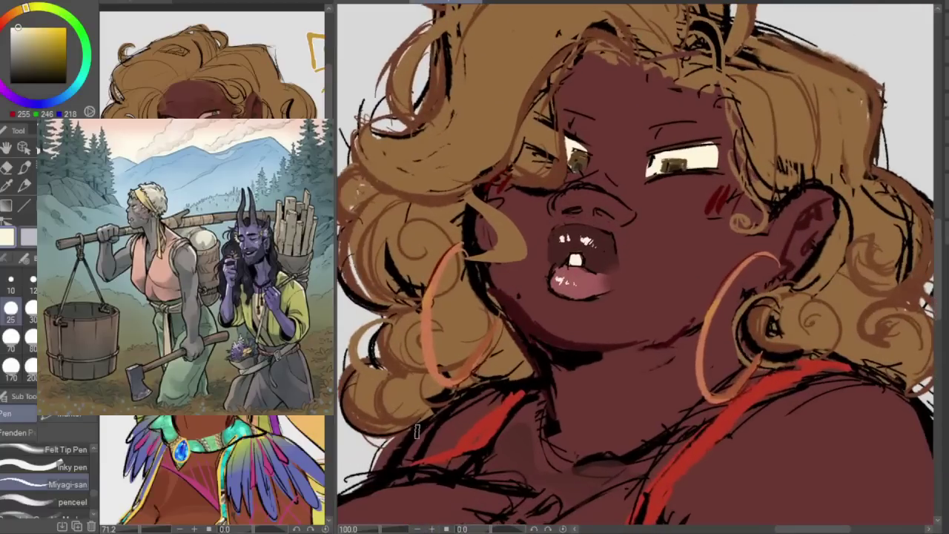
{"action": "key", "text": "h"}
{"action": "key", "text": "h"}
{"action": "left_click_drag", "start_coordinate": [940, 230], "coordinate": [937, 240]}
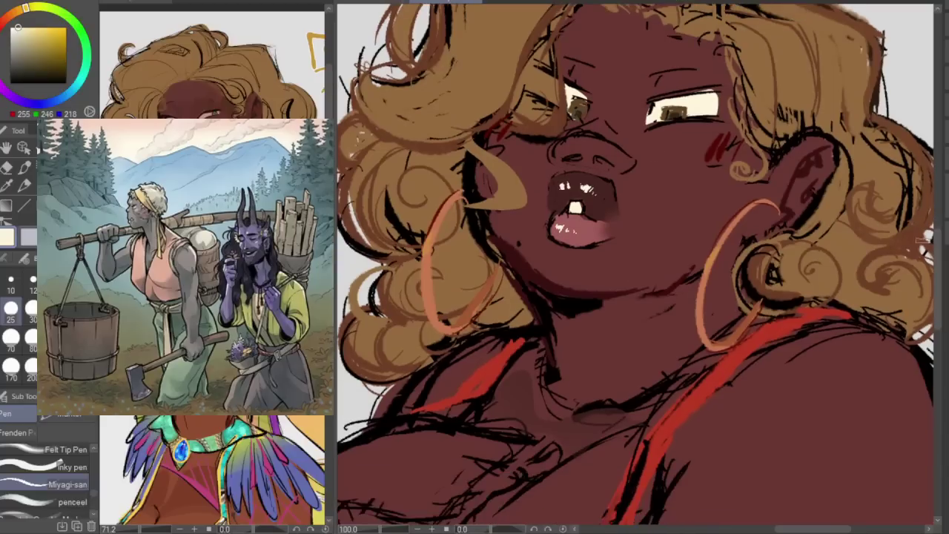
{"action": "left_click_drag", "start_coordinate": [381, 529], "coordinate": [374, 529]}
{"action": "scroll", "coordinate": [636, 265], "scroll_direction": "up", "scroll_amount": 3}
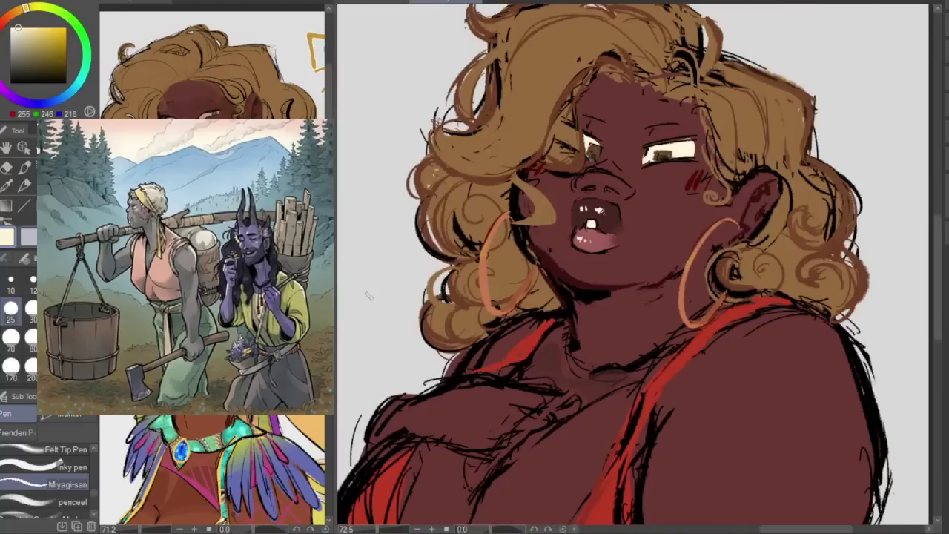
- Draw a knuckle mark and retrace the upper outline of the hand on the chest in the dark maroon sampled from the jawline
{"action": "left_click", "coordinate": [566, 277], "text": "alt"}
{"action": "left_click", "coordinate": [31, 309]}
{"action": "key", "text": "h"}
{"action": "key", "text": "h"}
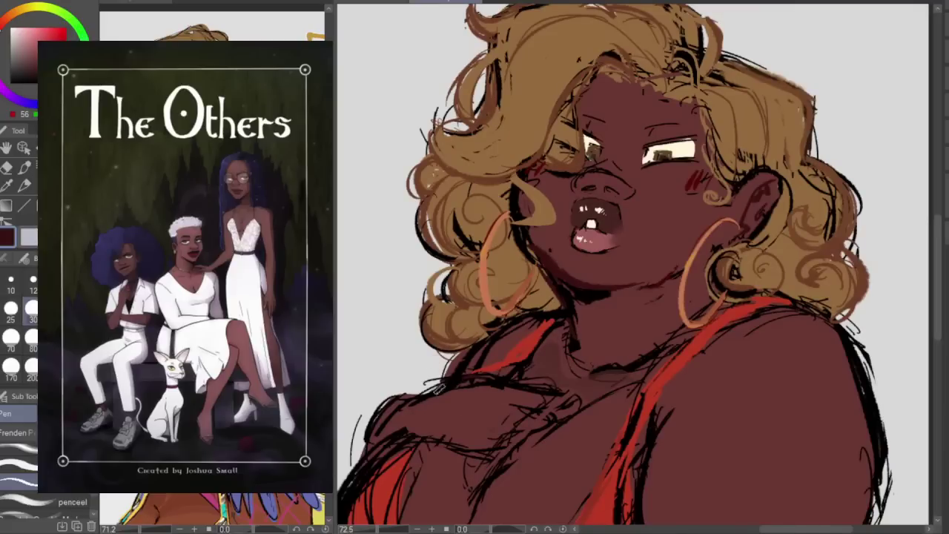
{"action": "left_click_drag", "start_coordinate": [442, 403], "coordinate": [454, 407]}
{"action": "scroll", "coordinate": [30, 482], "scroll_direction": "down", "scroll_amount": 3}
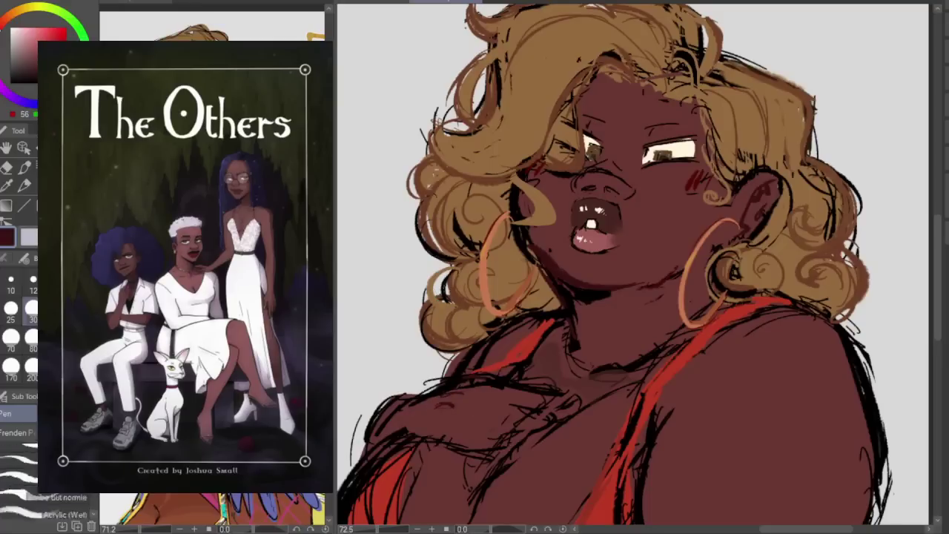
{"action": "left_click", "coordinate": [68, 508]}
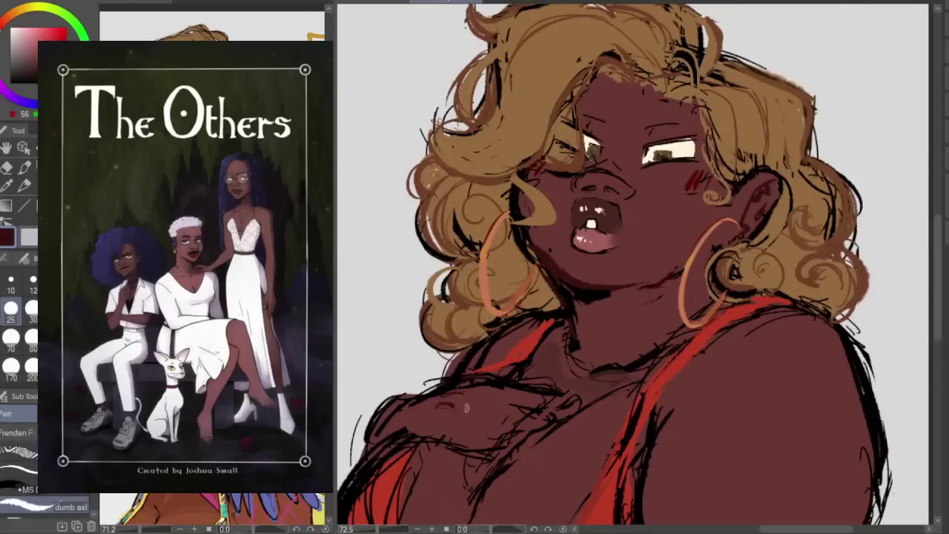
{"action": "left_click_drag", "start_coordinate": [379, 413], "coordinate": [358, 454]}
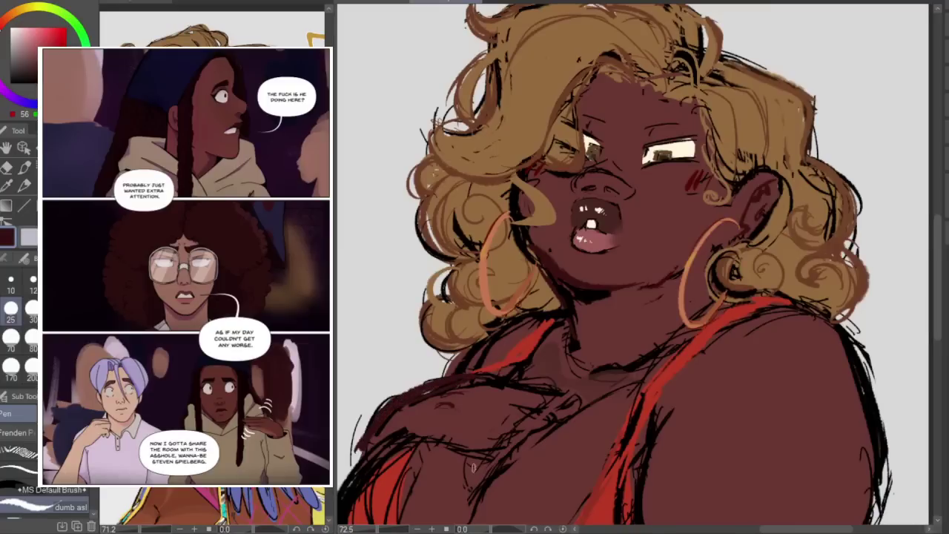
- Redraw the lines separating the fingers of the hand on the chest in dark maroon with the dumb asl pen
{"action": "mouse_move", "coordinate": [459, 415]}
{"action": "left_mouse_down"}
{"action": "mouse_move", "coordinate": [498, 431]}
{"action": "mouse_move", "coordinate": [419, 437]}
{"action": "mouse_move", "coordinate": [502, 435]}
{"action": "left_mouse_up"}
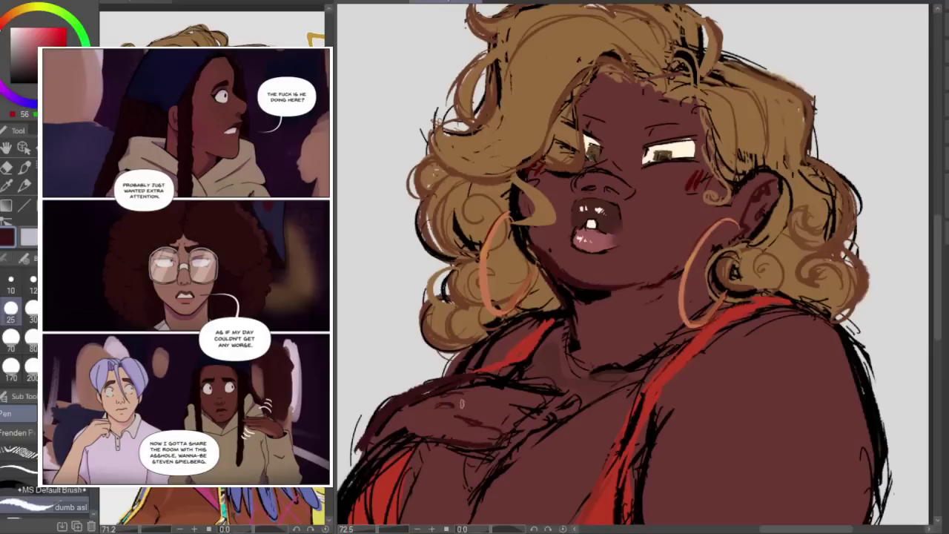
{"action": "left_click_drag", "start_coordinate": [481, 399], "coordinate": [531, 404]}
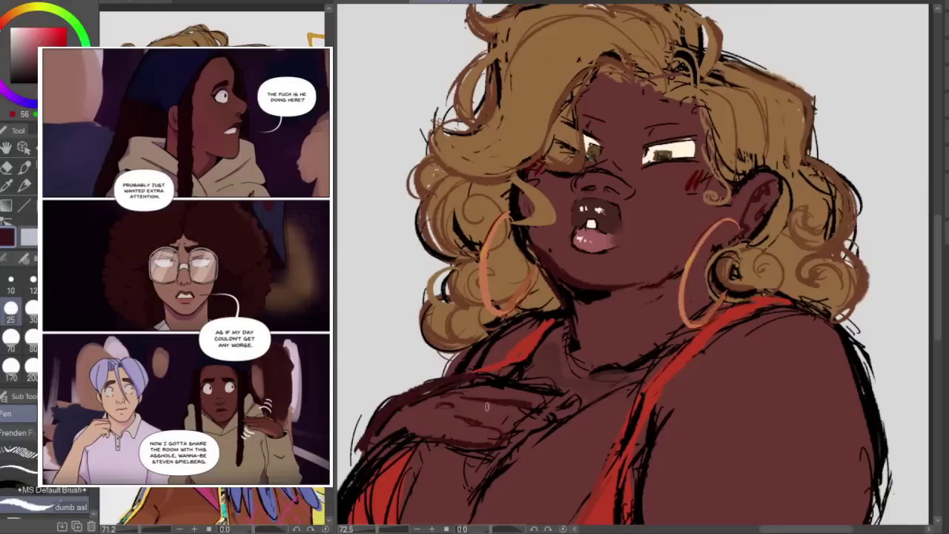
{"action": "left_click_drag", "start_coordinate": [482, 424], "coordinate": [526, 429]}
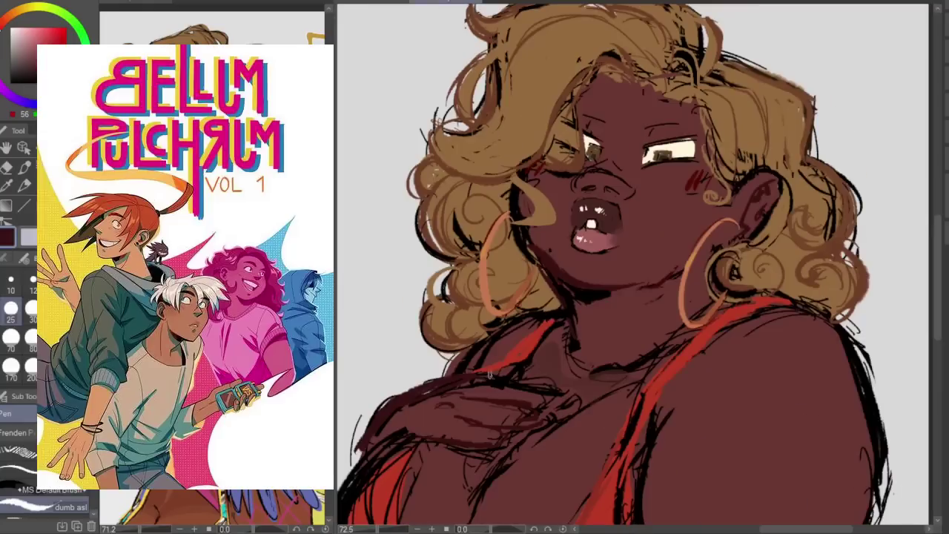
- Redraw the upper finger lines of the hand on the chest in dark maroon and cover the rough black lines under the fingers with sampled skin brown
{"action": "mouse_move", "coordinate": [490, 378]}
{"action": "left_mouse_down"}
{"action": "mouse_move", "coordinate": [544, 390]}
{"action": "mouse_move", "coordinate": [482, 376]}
{"action": "mouse_move", "coordinate": [540, 388]}
{"action": "left_mouse_up"}
{"action": "key", "text": "h"}
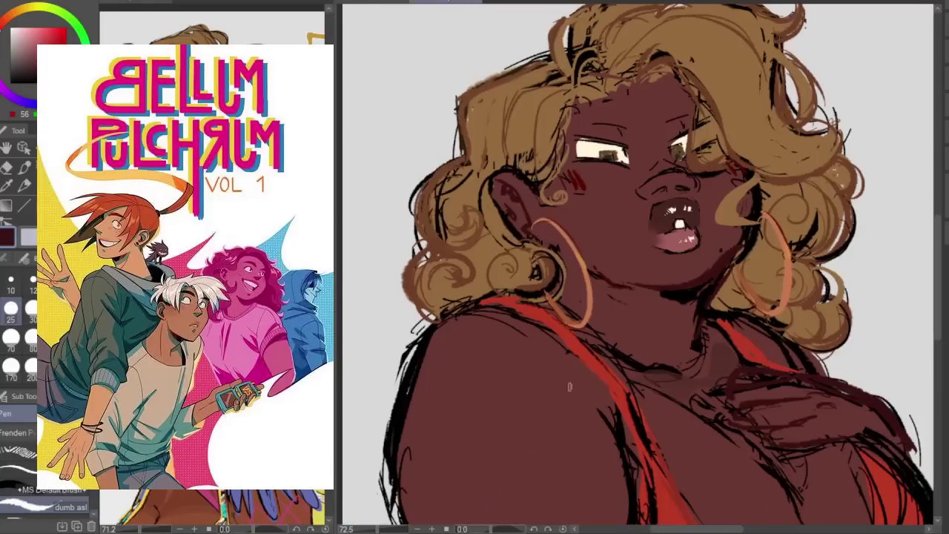
{"action": "key", "text": "h"}
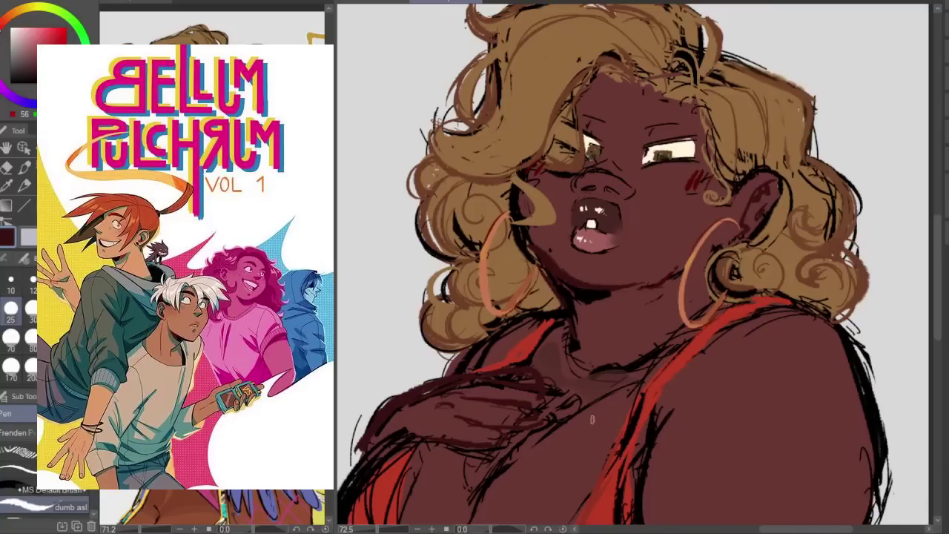
{"action": "left_click", "coordinate": [595, 334], "text": "alt"}
{"action": "left_click", "coordinate": [612, 321], "text": "alt"}
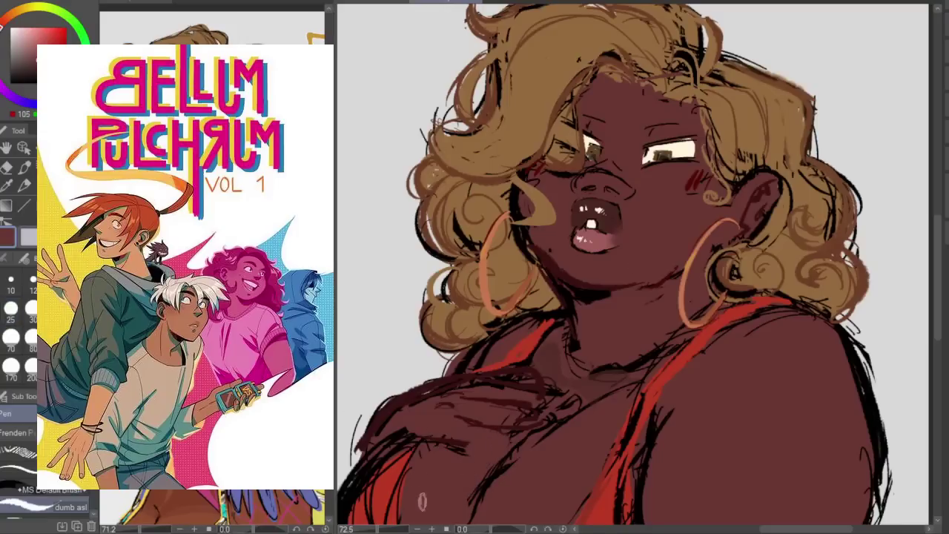
- Outline the fingernails of the hand on the chest in the dark maroon sampled from its linework
{"action": "left_click", "coordinate": [525, 368], "text": "alt"}
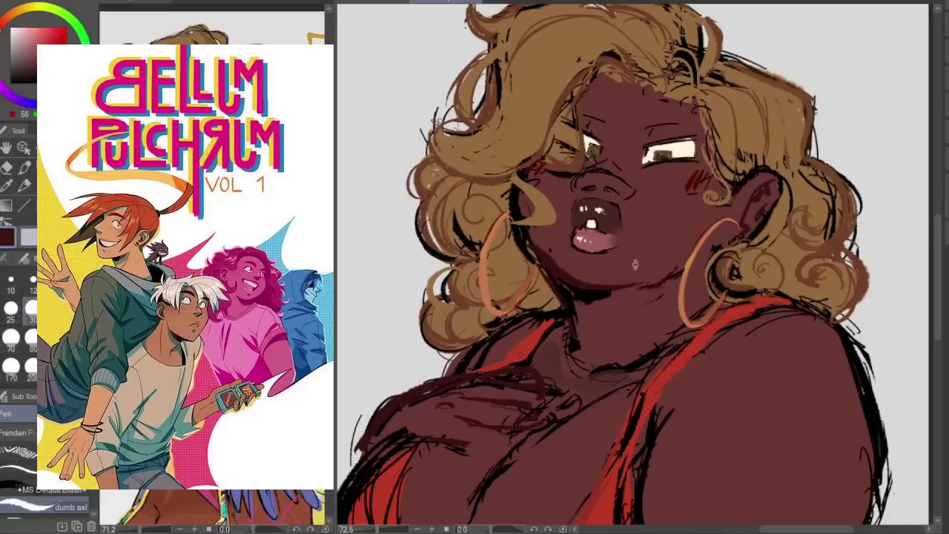
{"action": "mouse_move", "coordinate": [473, 448]}
{"action": "left_mouse_down"}
{"action": "mouse_move", "coordinate": [490, 434]}
{"action": "mouse_move", "coordinate": [472, 431]}
{"action": "mouse_move", "coordinate": [484, 430]}
{"action": "left_mouse_up"}
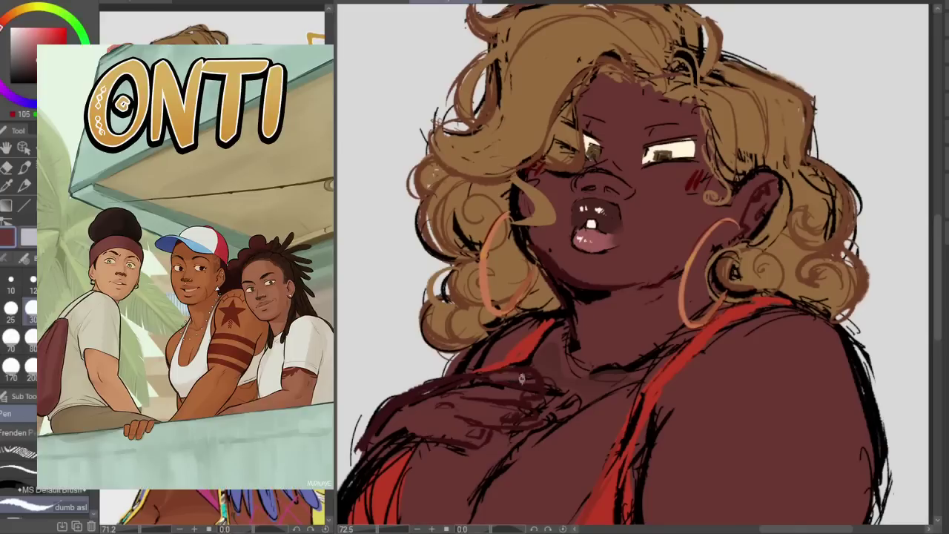
{"action": "key", "text": "h"}
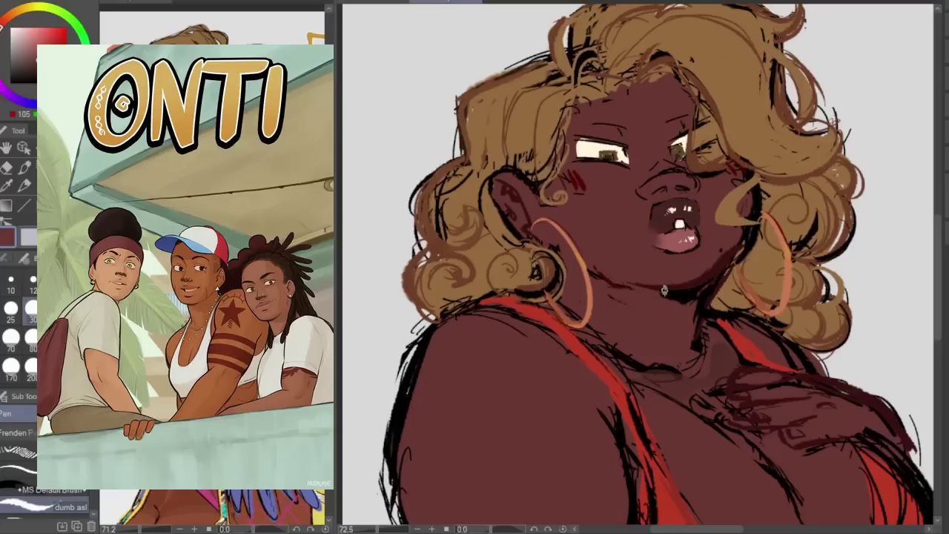
{"action": "key", "text": "h"}
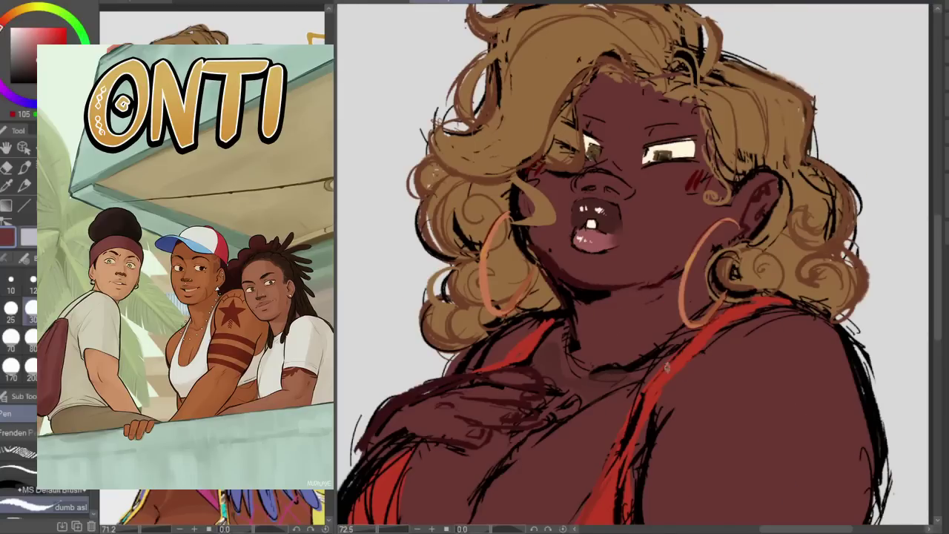
- Paint the four fingernails of the hand on the chest in the red sampled from the top's strap (RGB 187, 57, 34)
{"action": "left_click", "coordinate": [708, 341], "text": "alt"}
{"action": "key", "text": "h"}
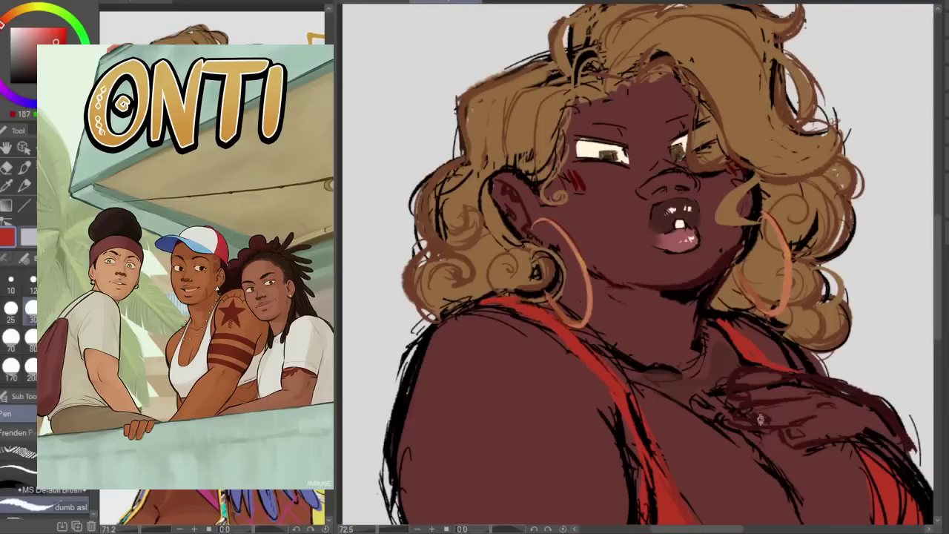
{"action": "mouse_move", "coordinate": [792, 428]}
{"action": "left_mouse_down"}
{"action": "mouse_move", "coordinate": [804, 433]}
{"action": "mouse_move", "coordinate": [776, 440]}
{"action": "mouse_move", "coordinate": [798, 436]}
{"action": "left_mouse_up"}
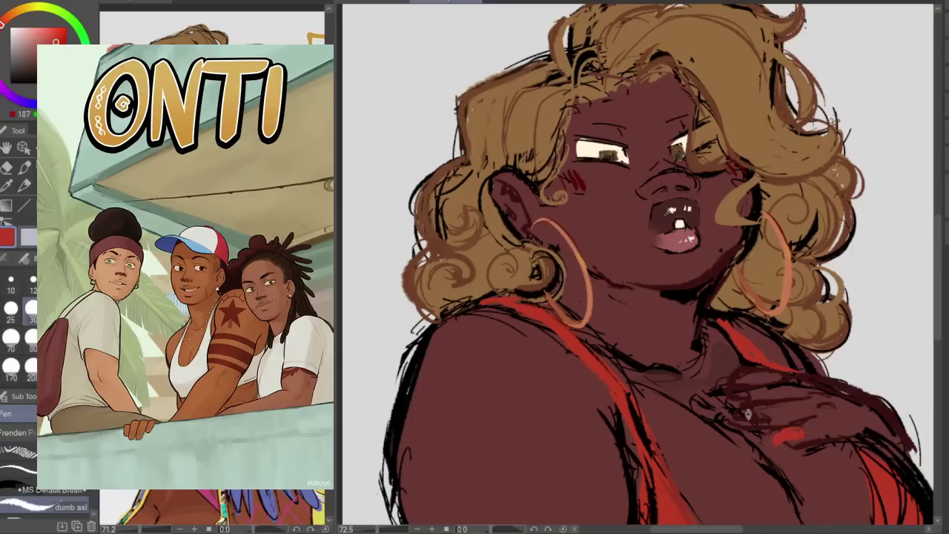
{"action": "mouse_move", "coordinate": [764, 409]}
{"action": "left_mouse_down"}
{"action": "mouse_move", "coordinate": [735, 412]}
{"action": "mouse_move", "coordinate": [749, 406]}
{"action": "mouse_move", "coordinate": [723, 396]}
{"action": "mouse_move", "coordinate": [740, 390]}
{"action": "left_mouse_up"}
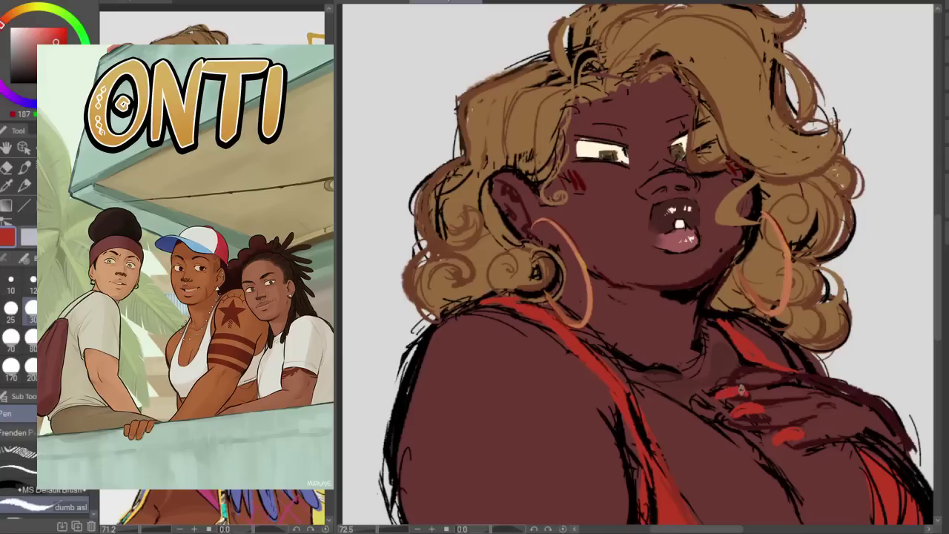
{"action": "key", "text": "h"}
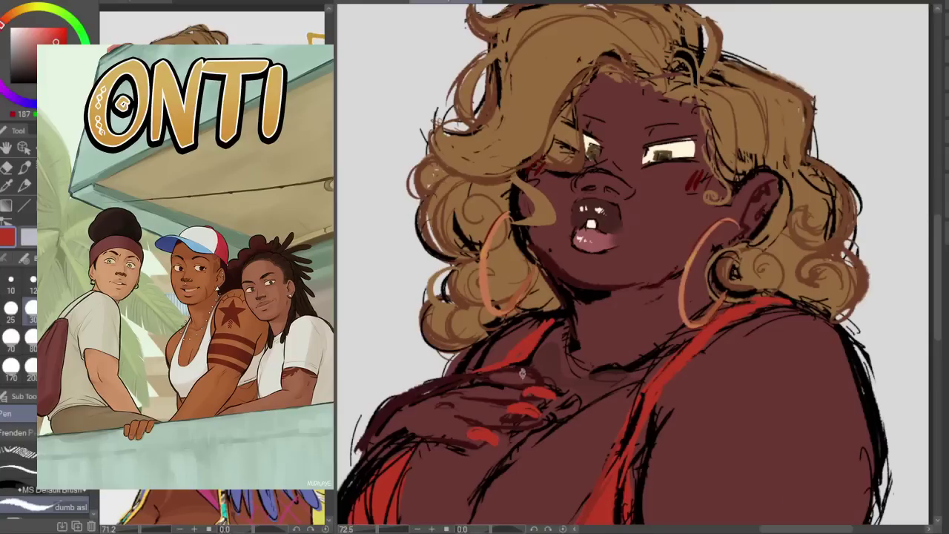
{"action": "key", "text": "h"}
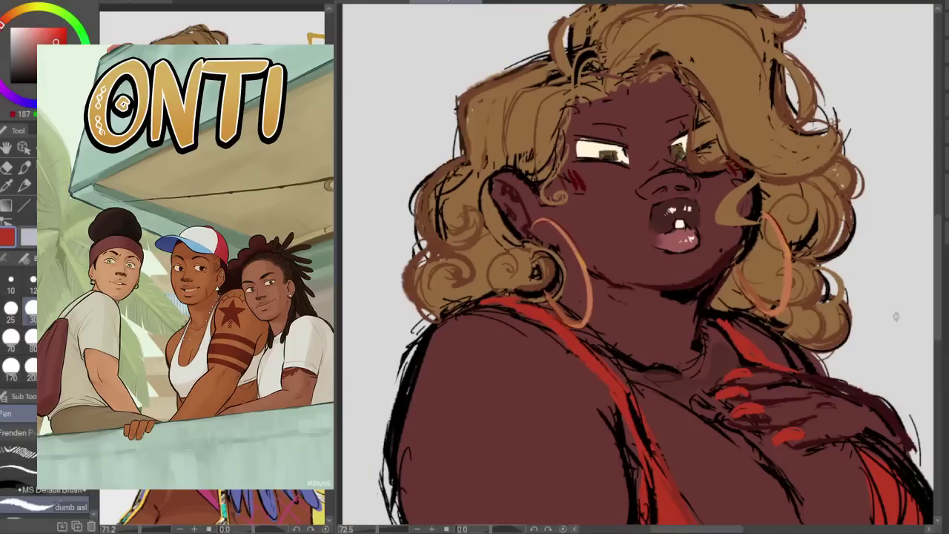
- Outline the red fingernails in near-black brown (RGB 23, 16, 15) with the dumb asl pen at size 17
{"action": "left_click_drag", "start_coordinate": [937, 235], "coordinate": [937, 258]}
{"action": "key", "text": "h"}
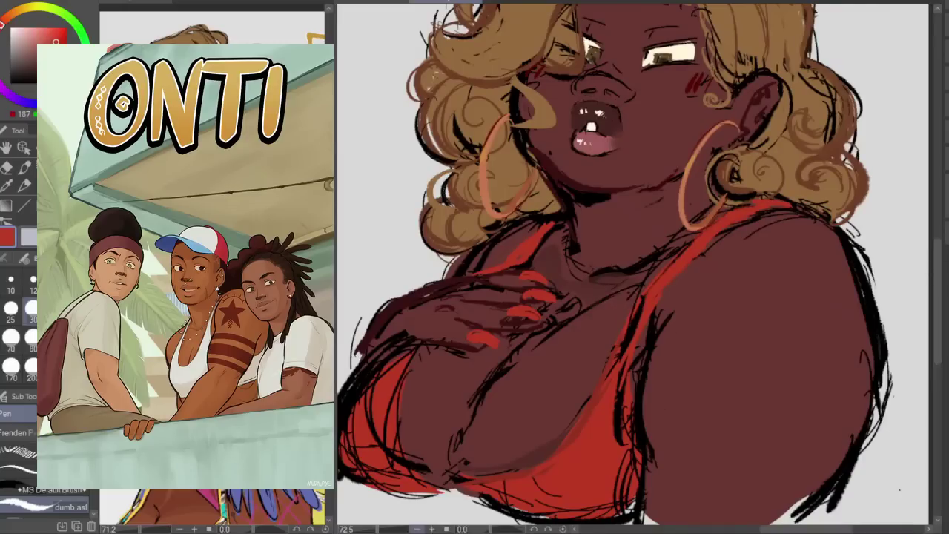
{"action": "key", "text": "h"}
{"action": "key", "text": "h"}
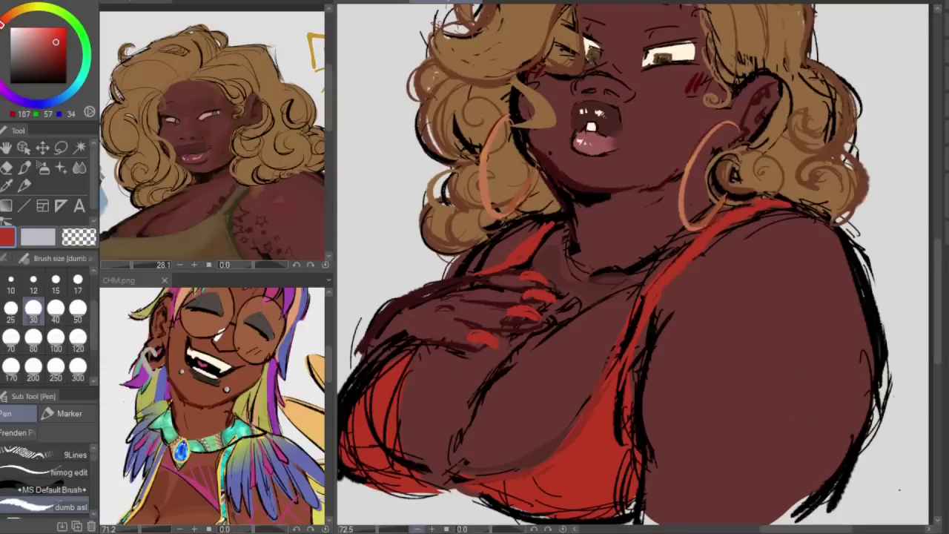
{"action": "left_click", "coordinate": [54, 67]}
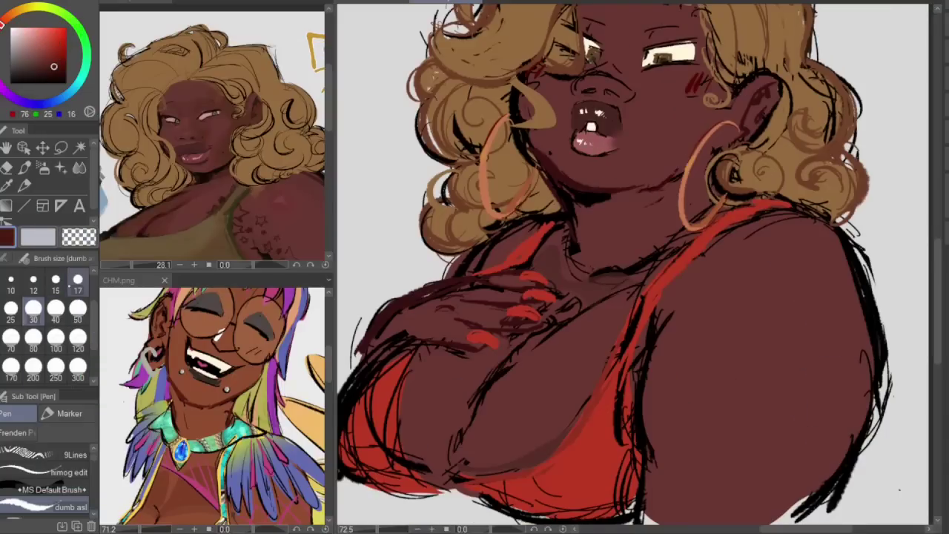
{"action": "left_click", "coordinate": [78, 282]}
{"action": "key", "text": "h"}
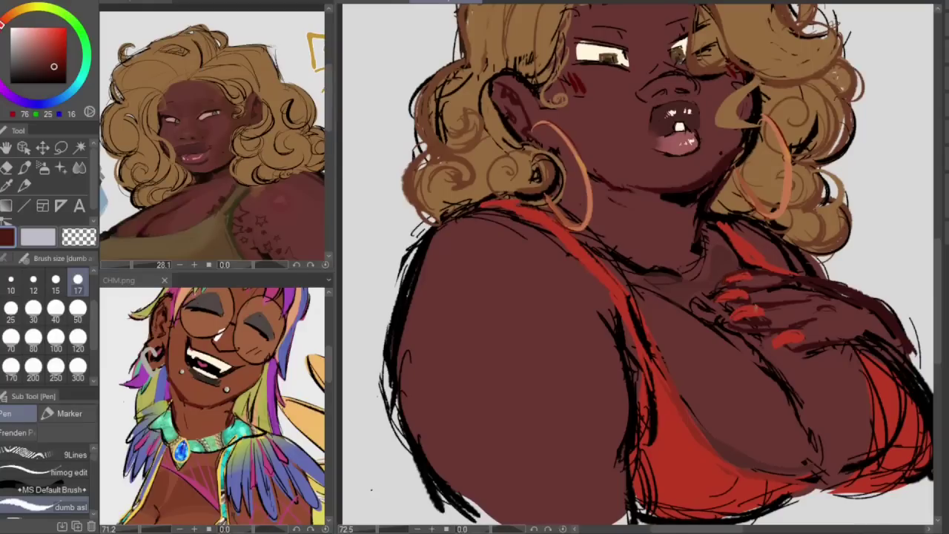
{"action": "left_click", "coordinate": [33, 75]}
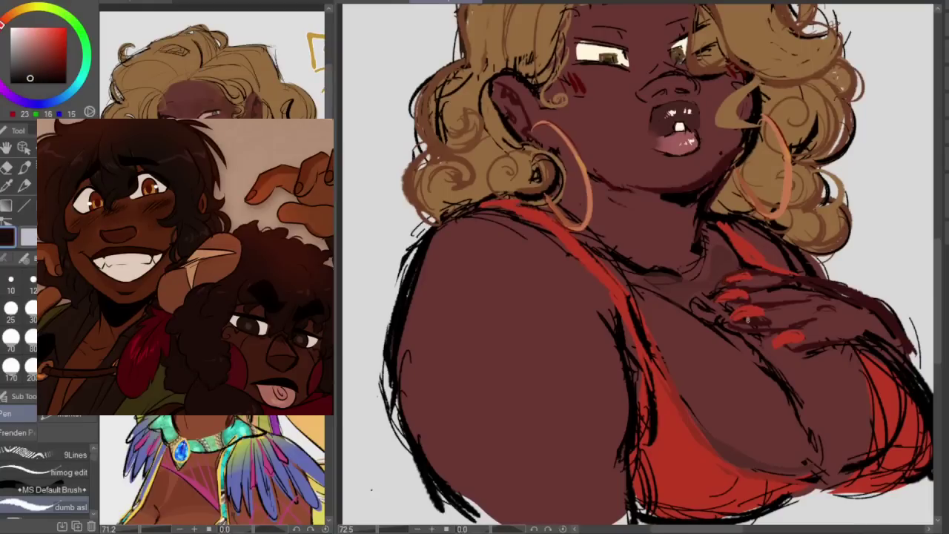
{"action": "left_click_drag", "start_coordinate": [794, 333], "coordinate": [775, 346]}
{"action": "key", "text": "h"}
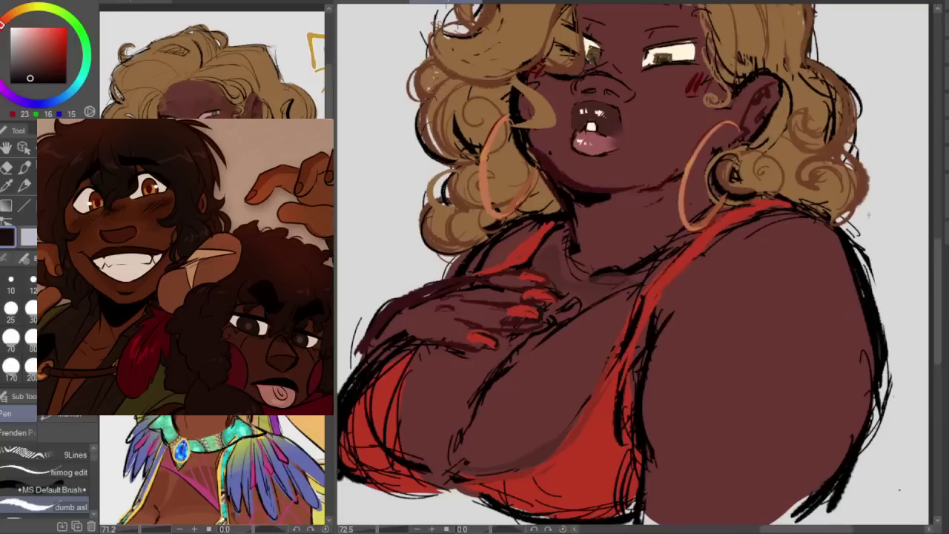
- Paint over the rough black lines around the hand on the chest with the sampled skin brown (RGB 105, 55, 50)
{"action": "left_click", "coordinate": [423, 317], "text": "alt"}
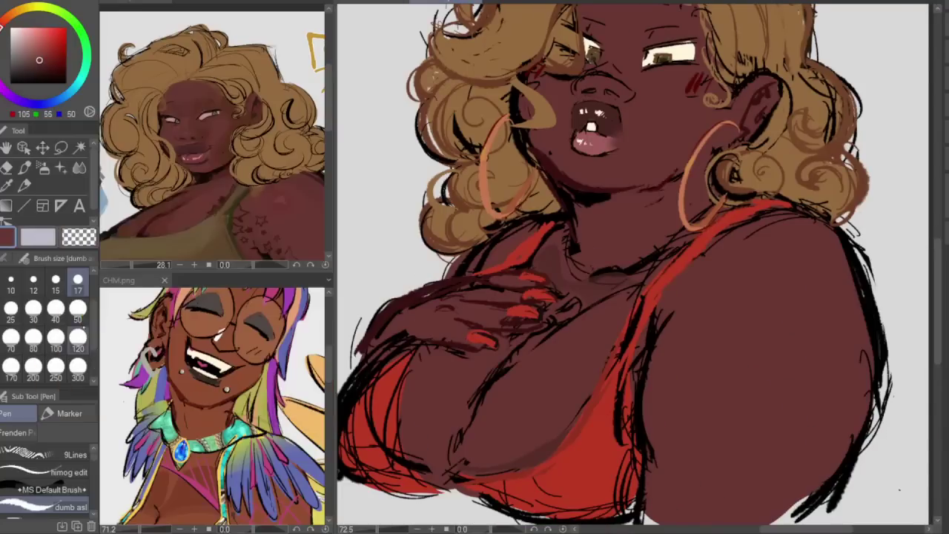
{"action": "key", "text": "h"}
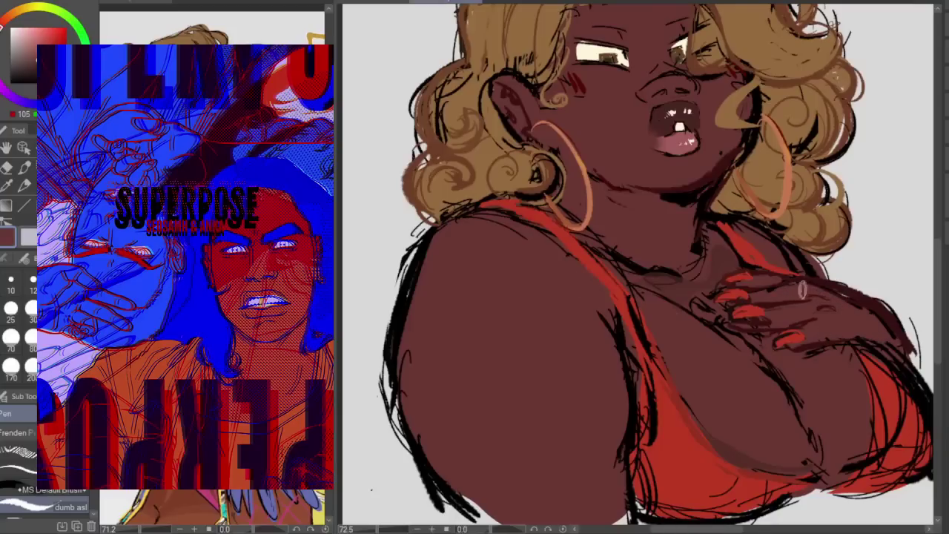
{"action": "key", "text": "h"}
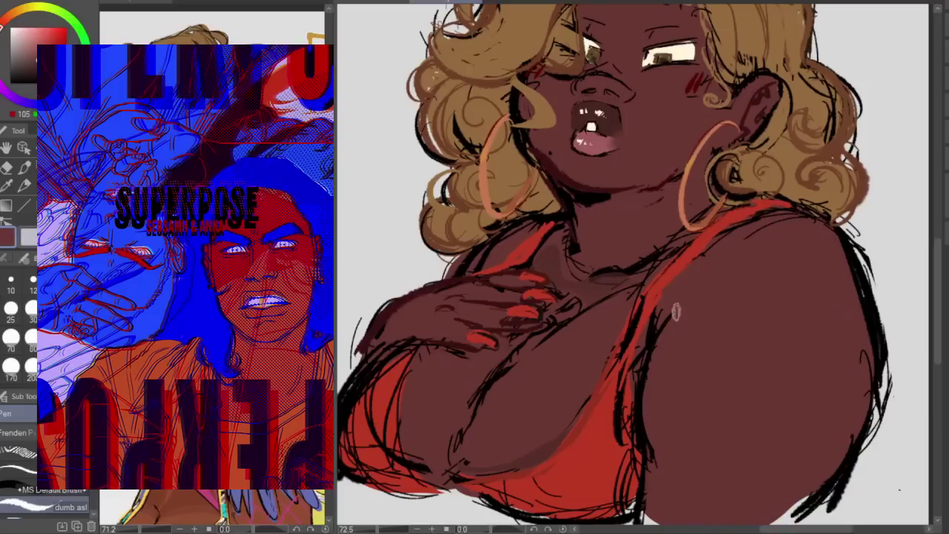
- Shade the chest along the inner edge of the top's far cup in the darker skin brown sampled from the existing shadow (RGB 85, 46, 42)
{"action": "left_click_drag", "start_coordinate": [784, 529], "coordinate": [773, 529]}
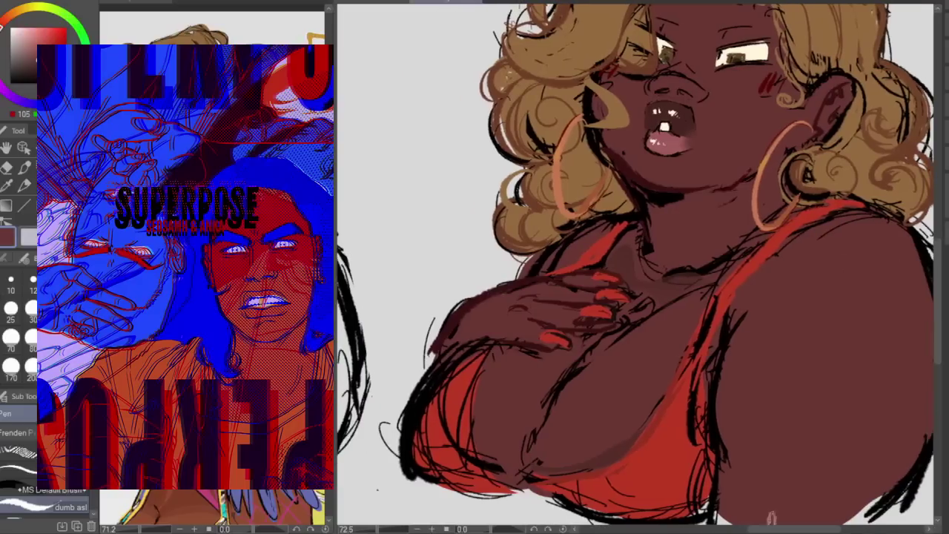
{"action": "left_click_drag", "start_coordinate": [379, 528], "coordinate": [372, 529]}
{"action": "scroll", "coordinate": [824, 301], "scroll_direction": "up", "scroll_amount": 2}
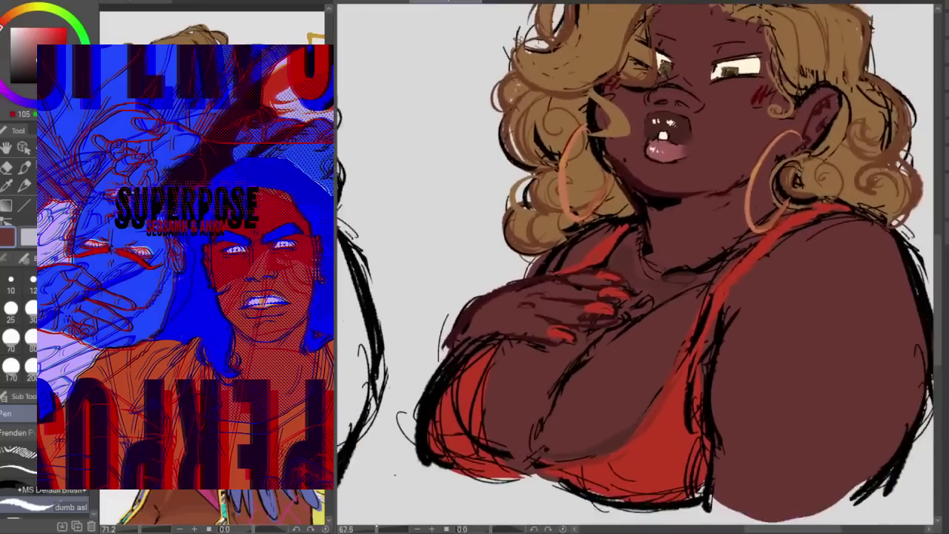
{"action": "key", "text": "h"}
{"action": "key", "text": "h"}
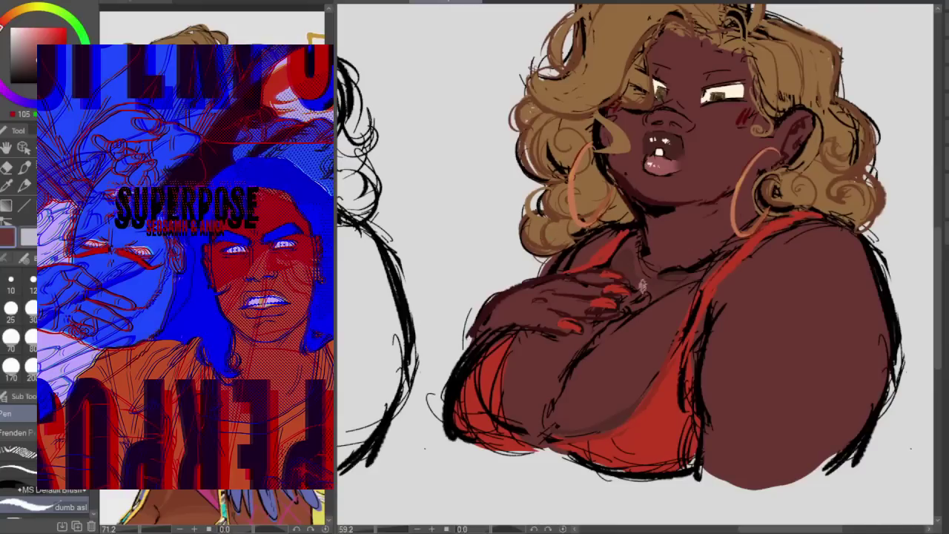
{"action": "left_click", "coordinate": [613, 420], "text": "alt"}
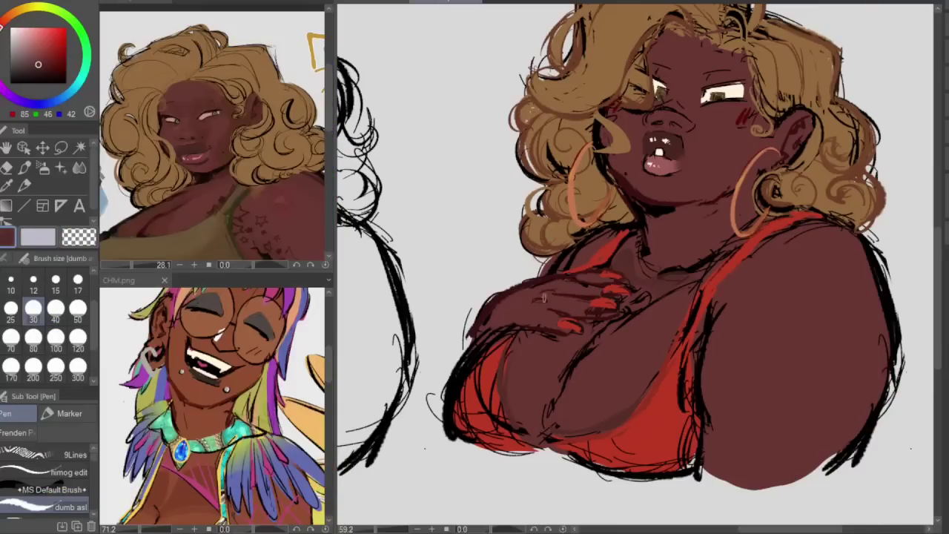
- Lasso the top's far cup and fill it with the sampled red (RGB 187, 57, 34) to cover the black sketch lines
{"action": "left_click", "coordinate": [658, 413], "text": "alt"}
{"action": "key", "text": "m"}
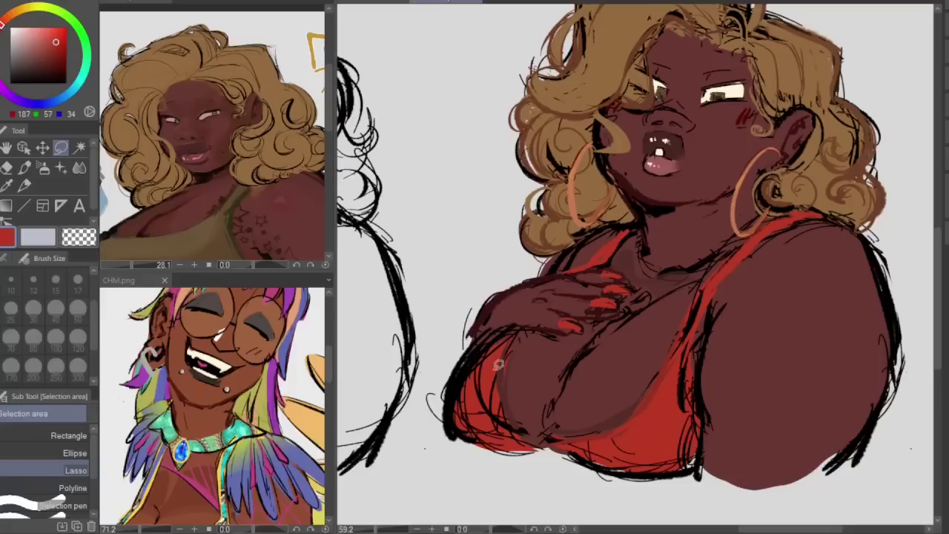
{"action": "mouse_move", "coordinate": [508, 348]}
{"action": "left_mouse_down"}
{"action": "mouse_move", "coordinate": [461, 406]}
{"action": "mouse_move", "coordinate": [479, 431]}
{"action": "left_mouse_up"}
{"action": "left_click", "coordinate": [570, 475]}
{"action": "key", "text": "ctrl+d"}
{"action": "left_click", "coordinate": [552, 456]}
{"action": "key", "text": "ctrl+d"}
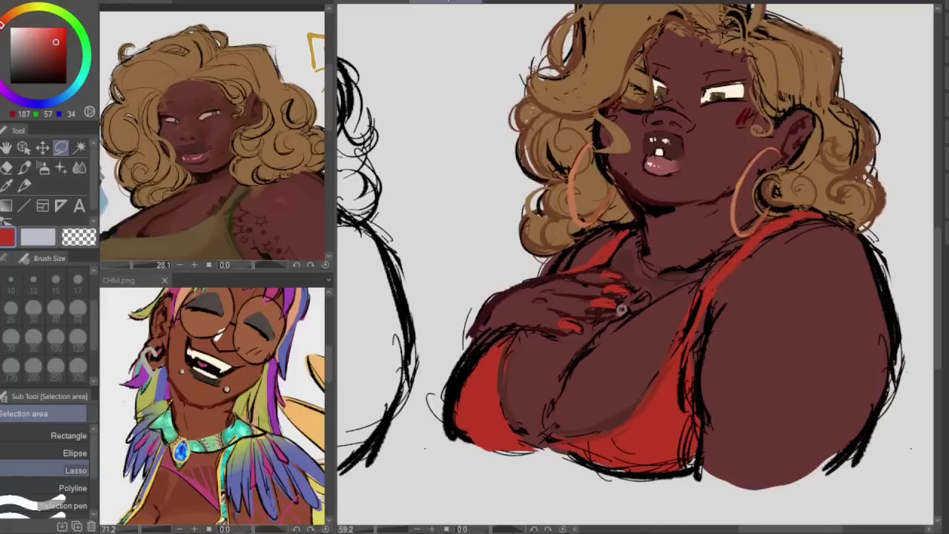
- Examine the whole bust in normal and mirrored view to judge the cleaned-up hand and top
{"action": "key", "text": "h"}
{"action": "key", "text": "h"}
{"action": "scroll", "coordinate": [896, 327], "scroll_direction": "up", "scroll_amount": 3}
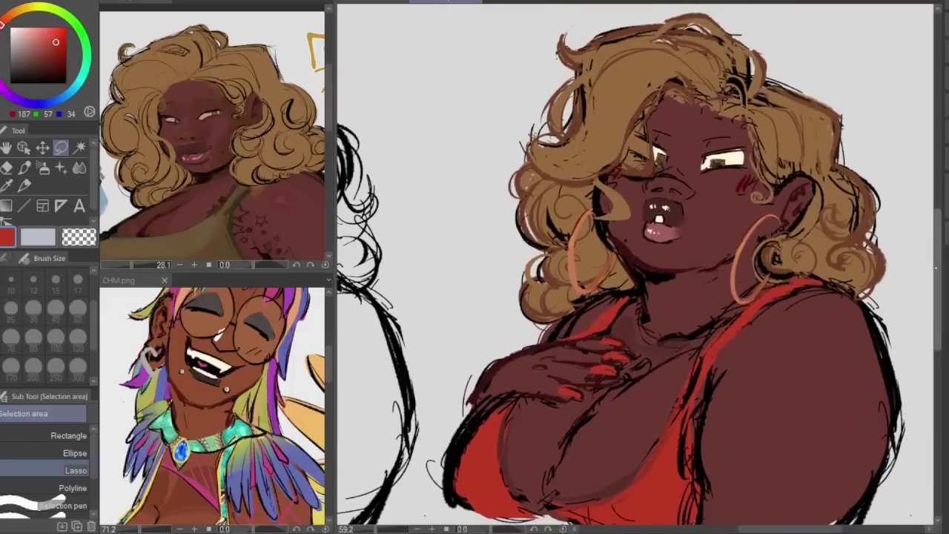
{"action": "scroll", "coordinate": [640, 270], "scroll_direction": "down", "scroll_amount": 1}
{"action": "key", "text": "h"}
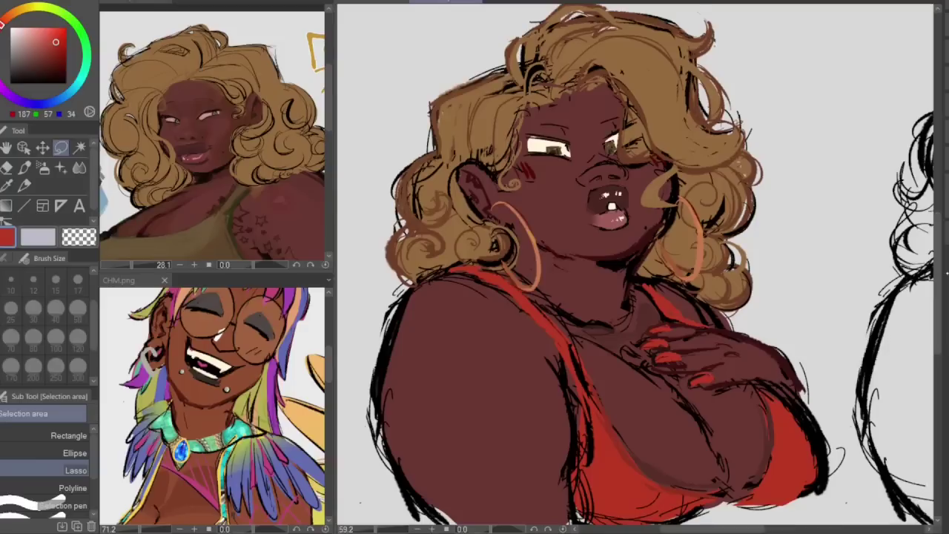
{"action": "key", "text": "h"}
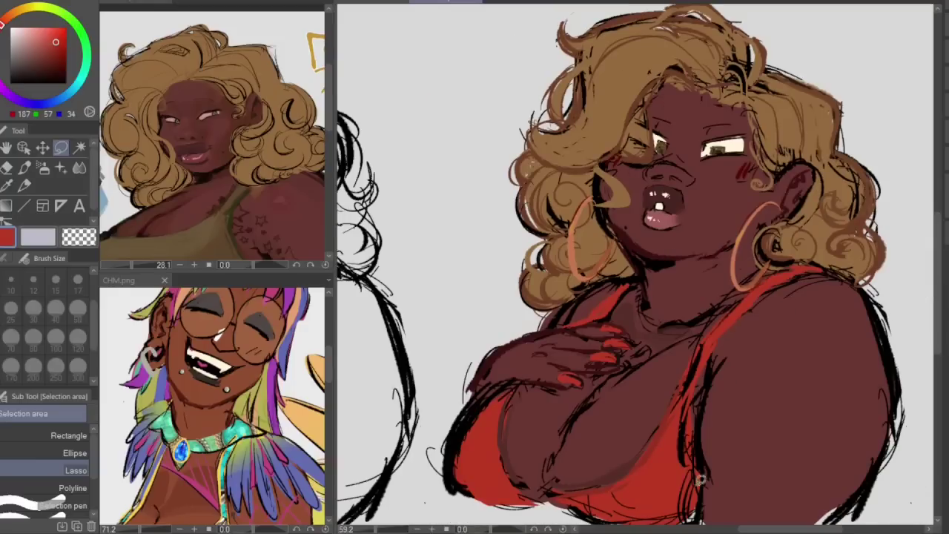